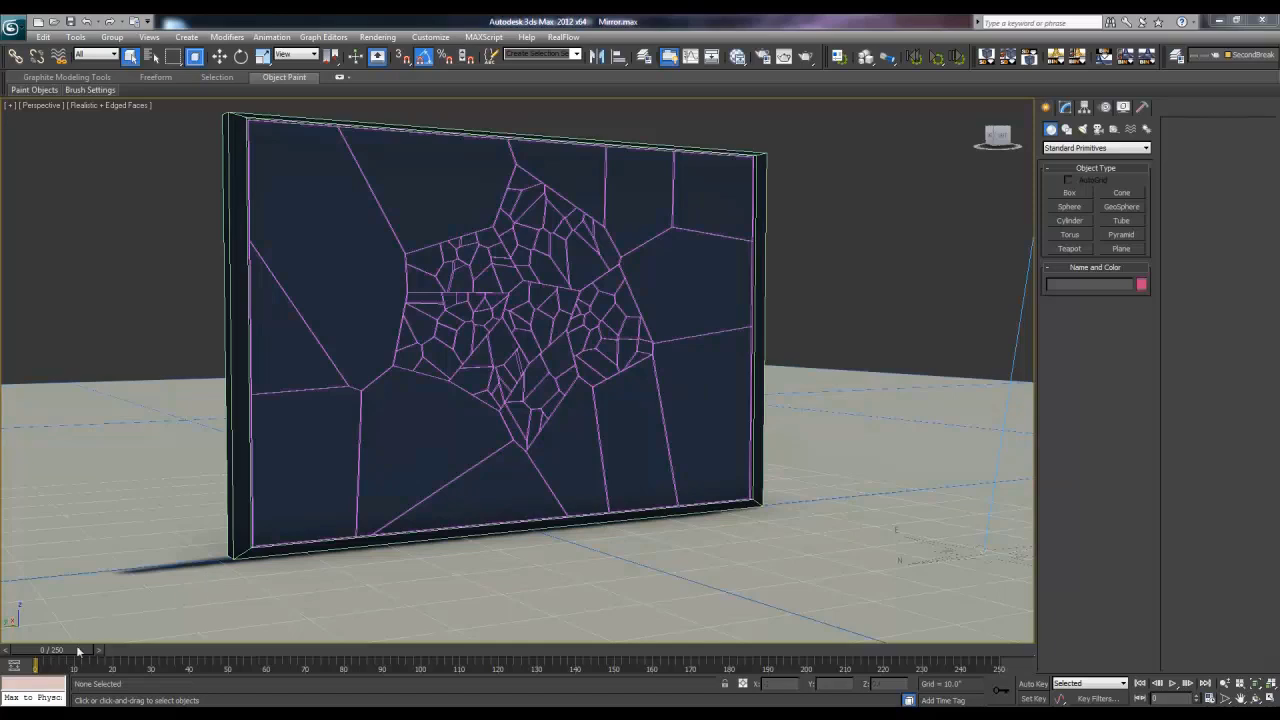
{"action": "mouse_move", "coordinate": [79, 652]}
{"action": "left_mouse_down"}
{"action": "mouse_move", "coordinate": [320, 628]}
{"action": "mouse_move", "coordinate": [606, 623]}
{"action": "mouse_move", "coordinate": [873, 622]}
{"action": "mouse_move", "coordinate": [950, 648]}
{"action": "mouse_move", "coordinate": [460, 652]}
{"action": "mouse_move", "coordinate": [80, 685]}
{"action": "mouse_move", "coordinate": [570, 666]}
{"action": "mouse_move", "coordinate": [308, 680]}
{"action": "mouse_move", "coordinate": [120, 672]}
{"action": "mouse_move", "coordinate": [95, 680]}
{"action": "mouse_move", "coordinate": [99, 698]}
{"action": "mouse_move", "coordinate": [41, 698]}
{"action": "left_mouse_up"}
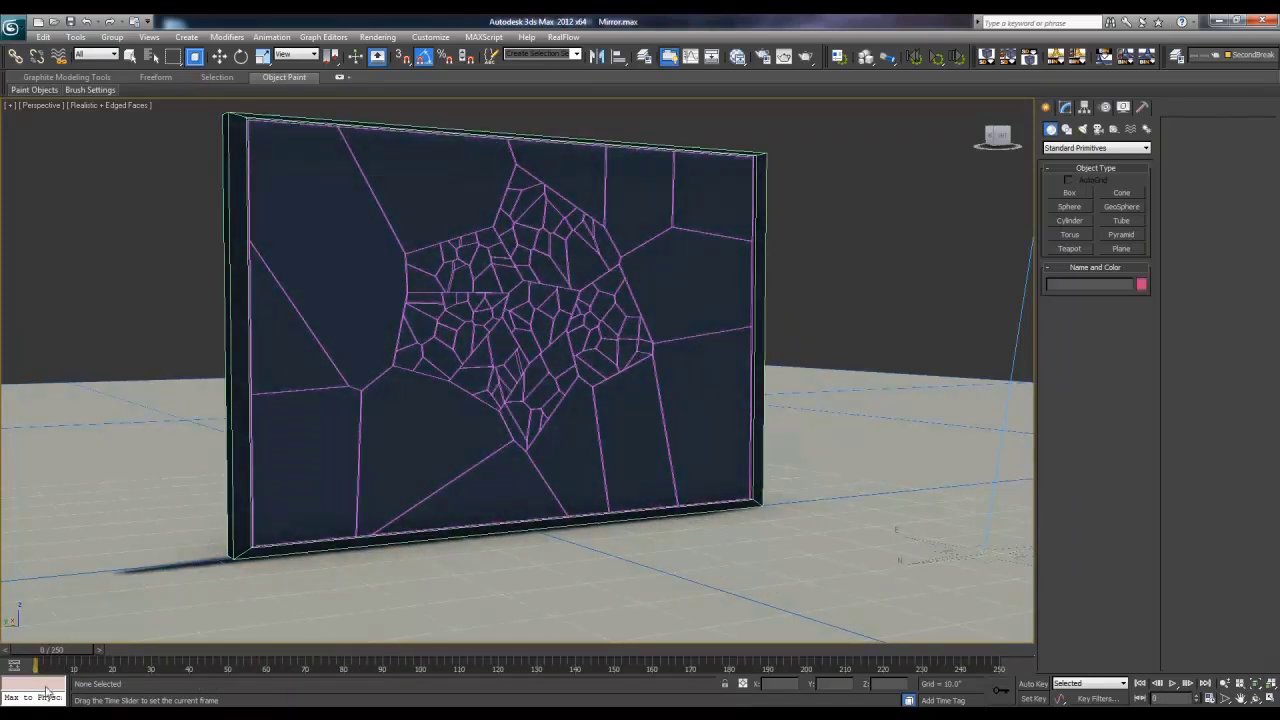
{"action": "key", "text": "q"}
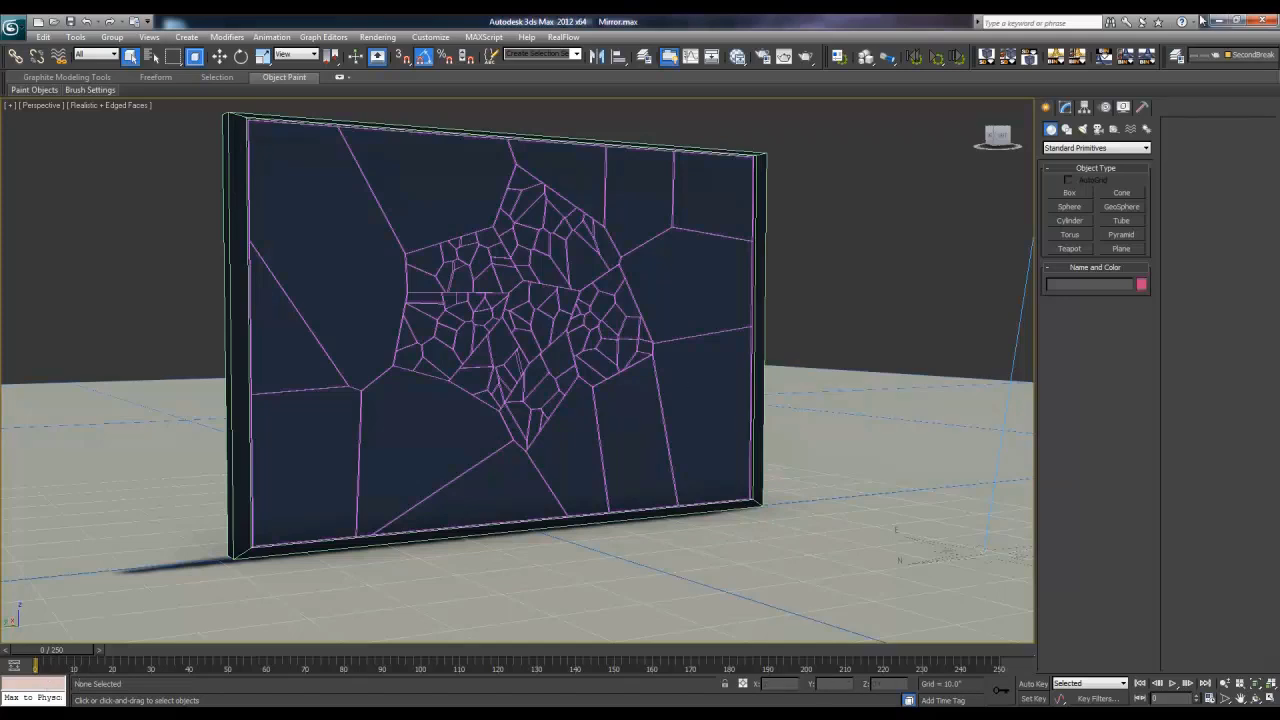
- Reset the program to an empty, untitled scene
{"action": "left_click", "coordinate": [10, 28]}
{"action": "left_click", "coordinate": [43, 60]}
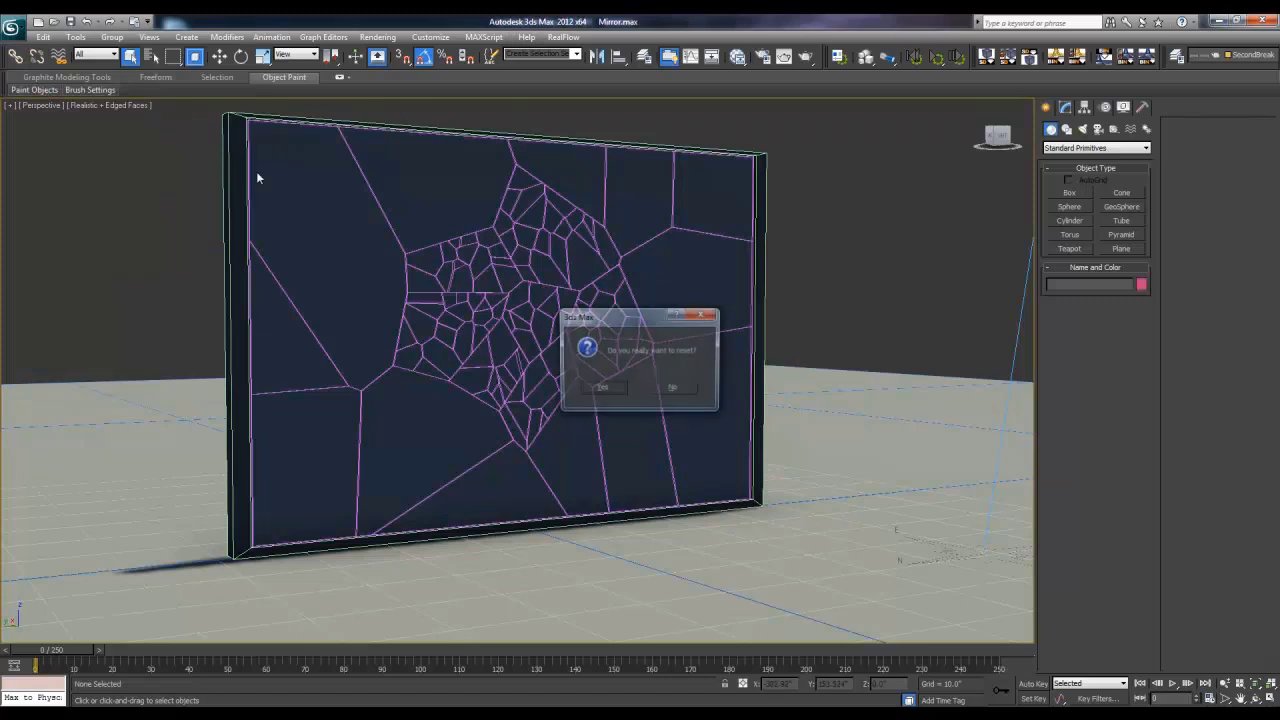
{"action": "left_click", "coordinate": [590, 387]}
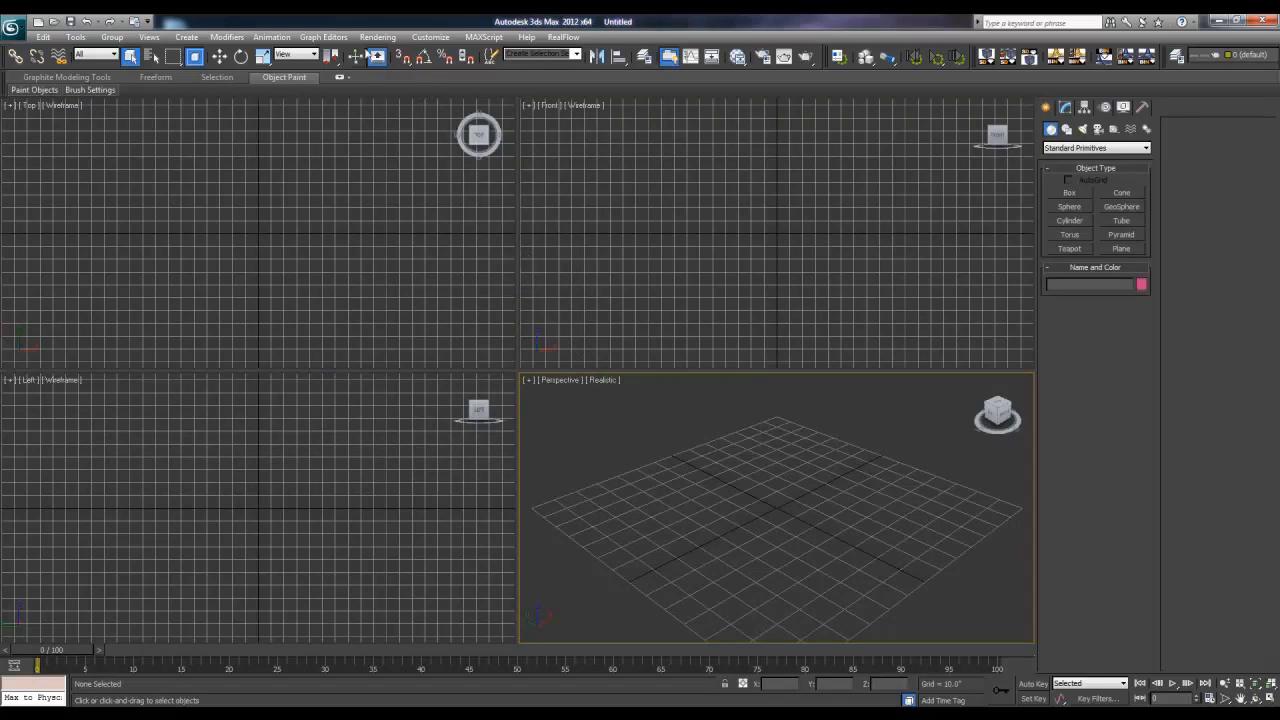
- Set the display units to US Standard with Decimal Inches
{"action": "left_click", "coordinate": [422, 36]}
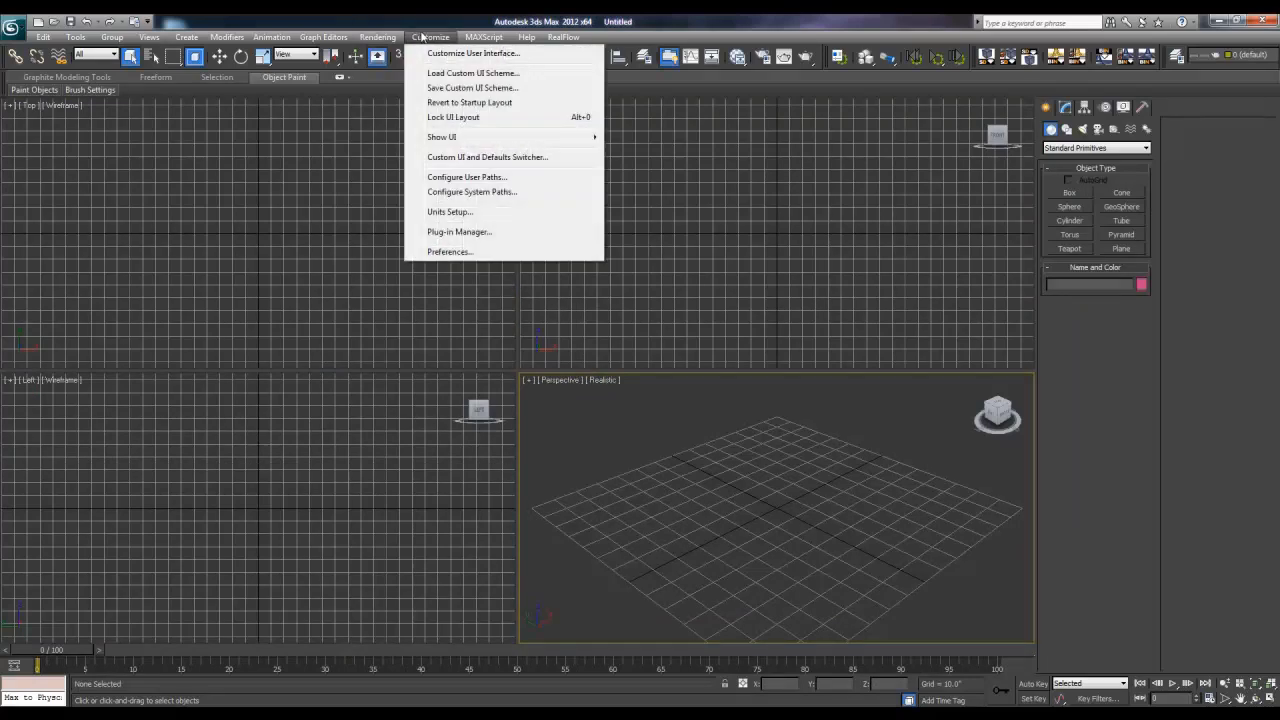
{"action": "left_click", "coordinate": [452, 209]}
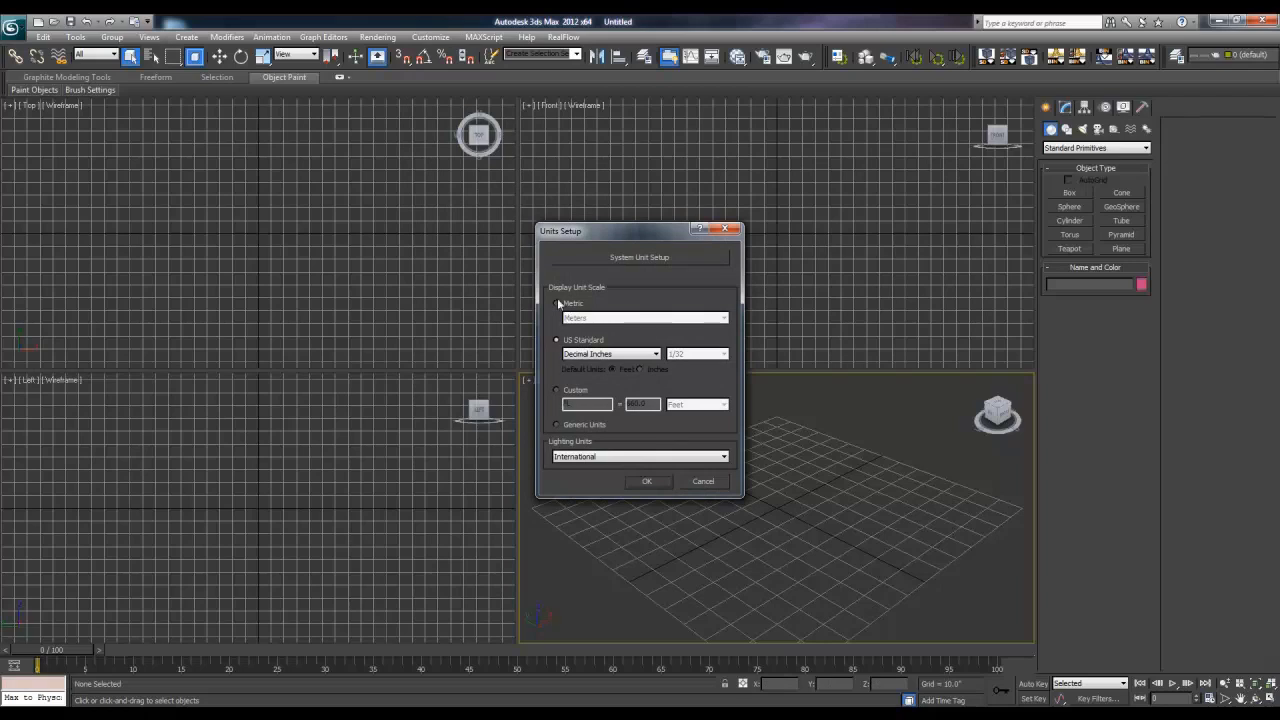
{"action": "left_click", "coordinate": [611, 356]}
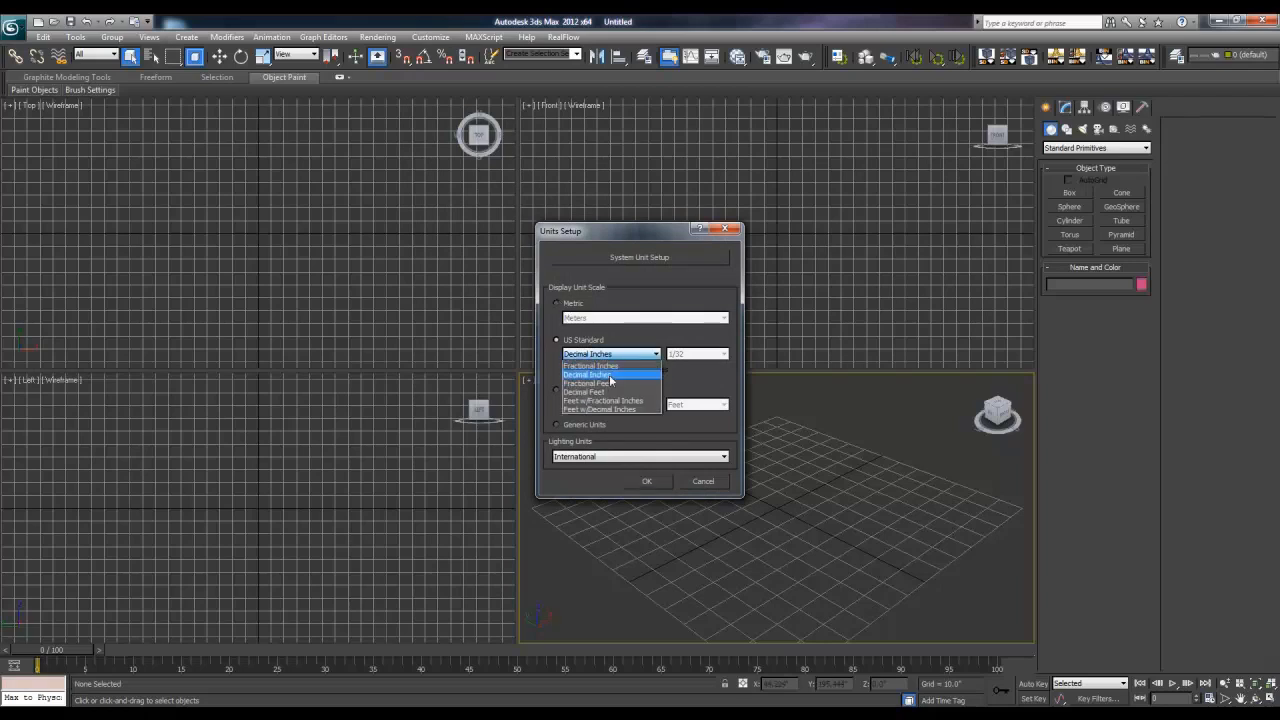
{"action": "left_click", "coordinate": [609, 374]}
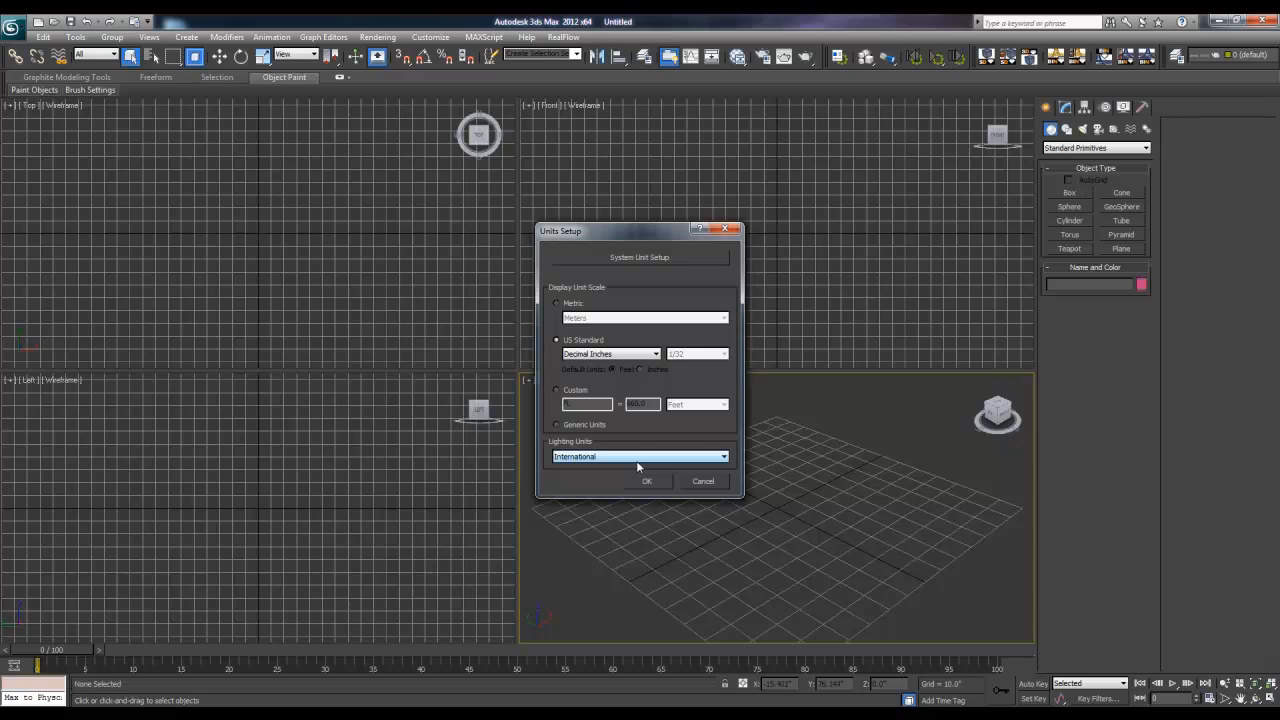
{"action": "left_click", "coordinate": [592, 354]}
{"action": "left_click", "coordinate": [651, 457]}
{"action": "left_click", "coordinate": [650, 481]}
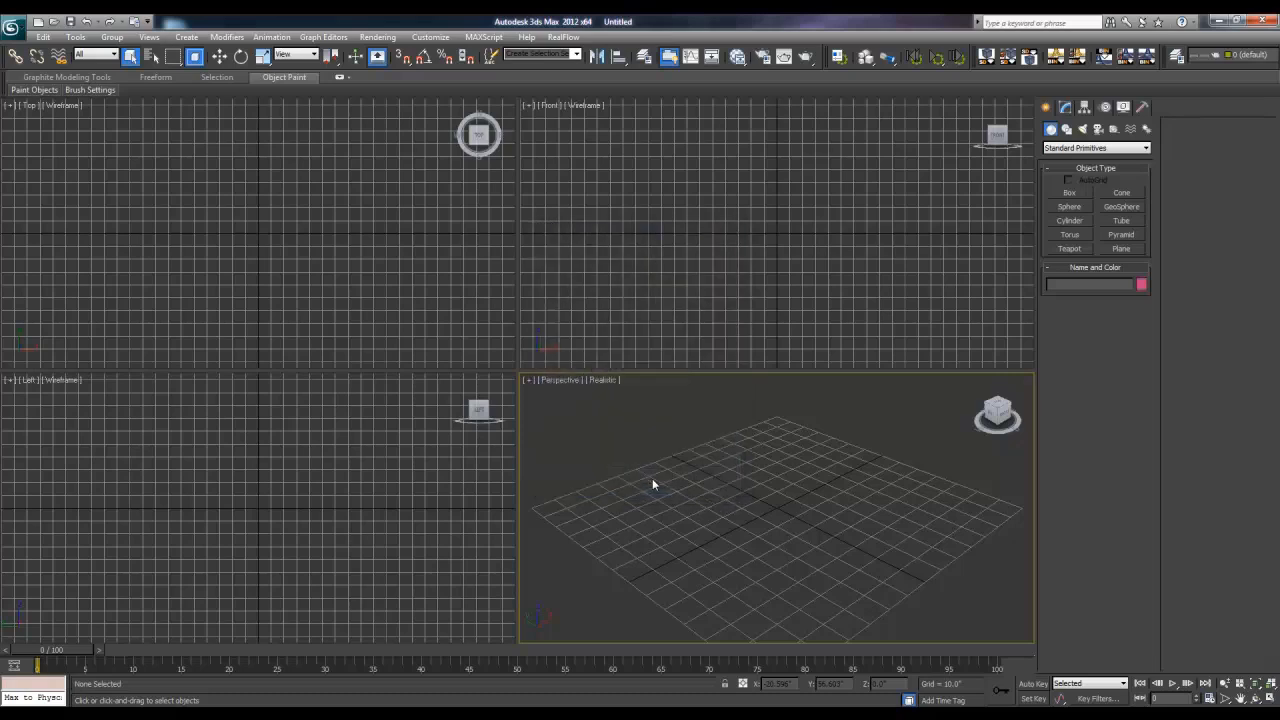
- Open the render setup and expand its Assign Renderer settings
{"action": "left_click", "coordinate": [424, 38]}
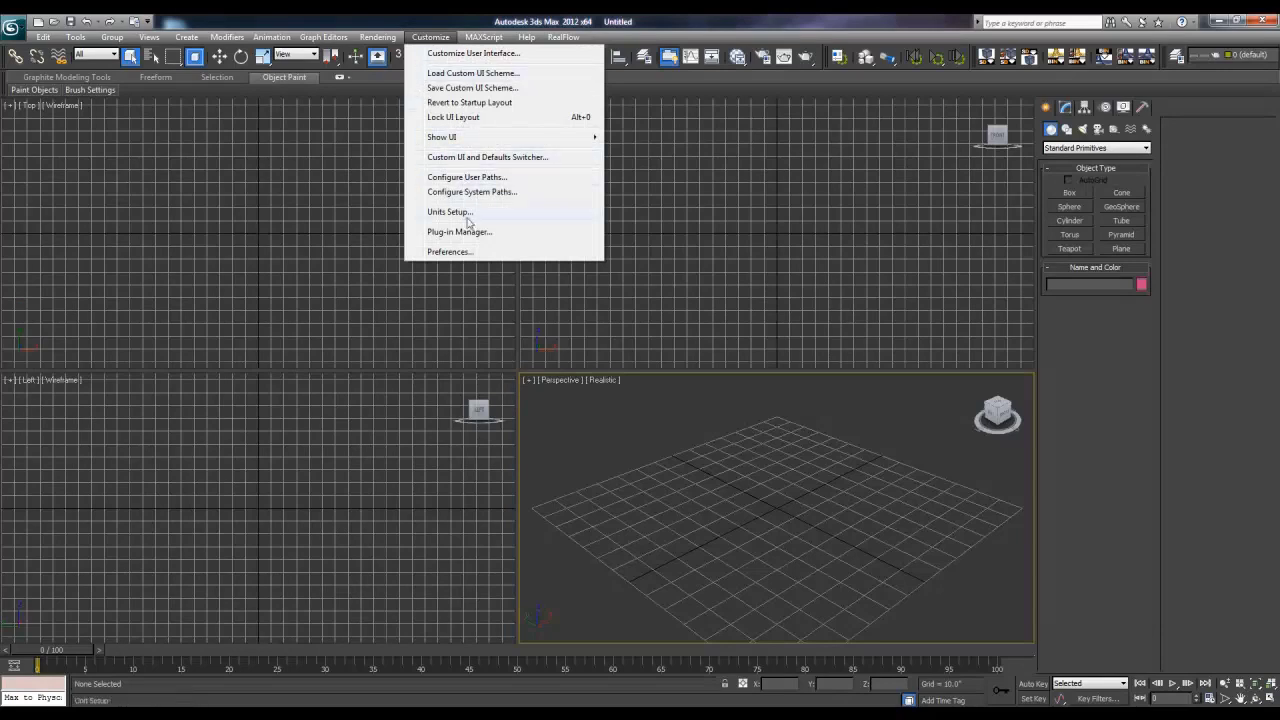
{"action": "mouse_move", "coordinate": [385, 40]}
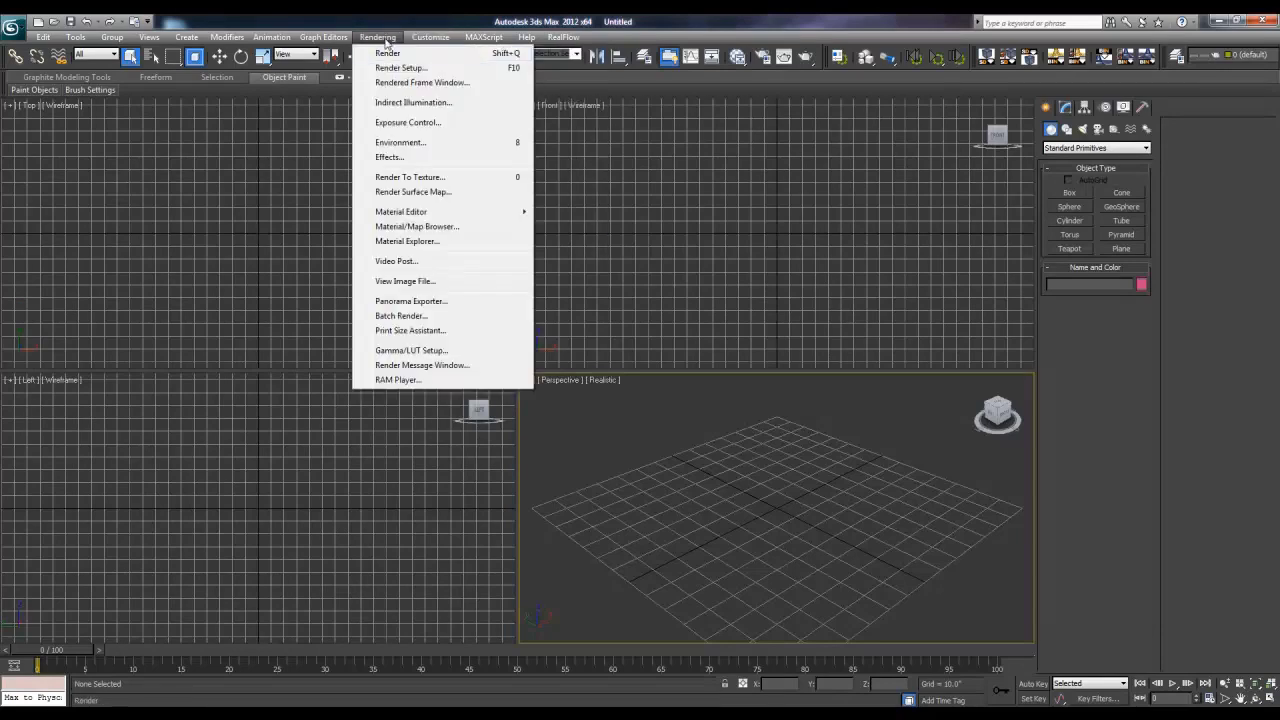
{"action": "left_click", "coordinate": [398, 69]}
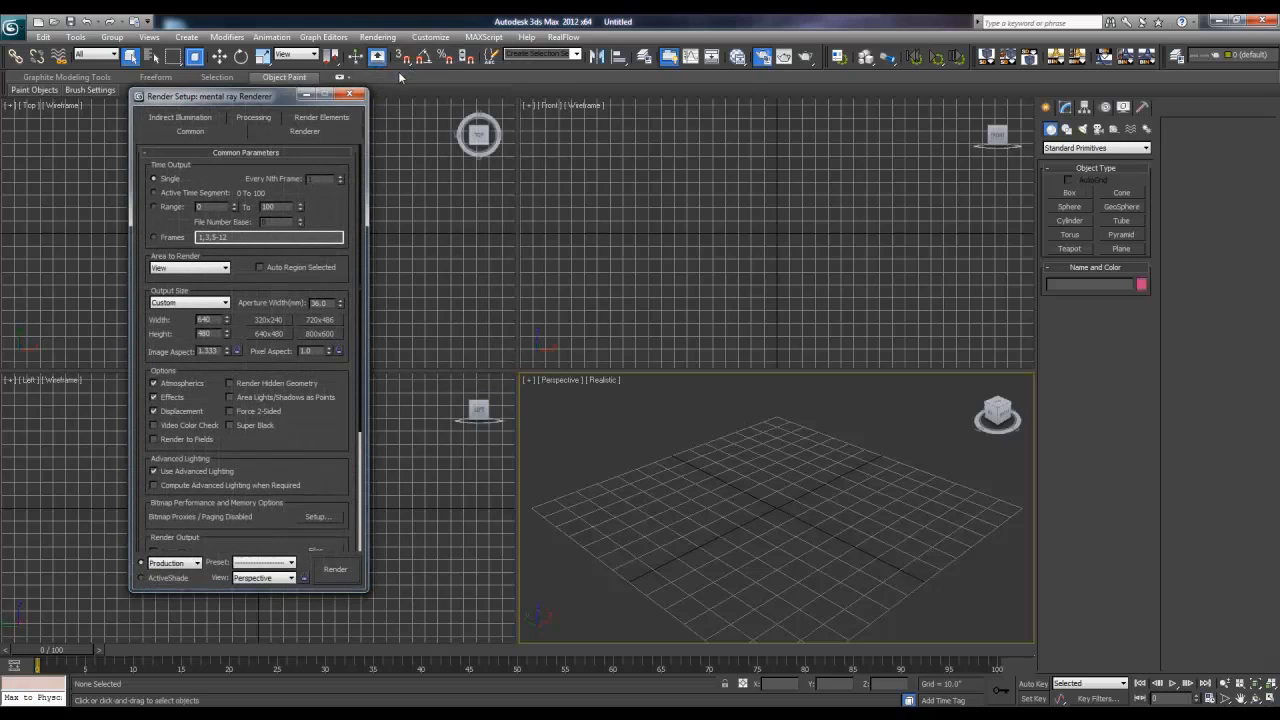
{"action": "scroll", "coordinate": [300, 430], "scroll_direction": "down", "scroll_amount": 5}
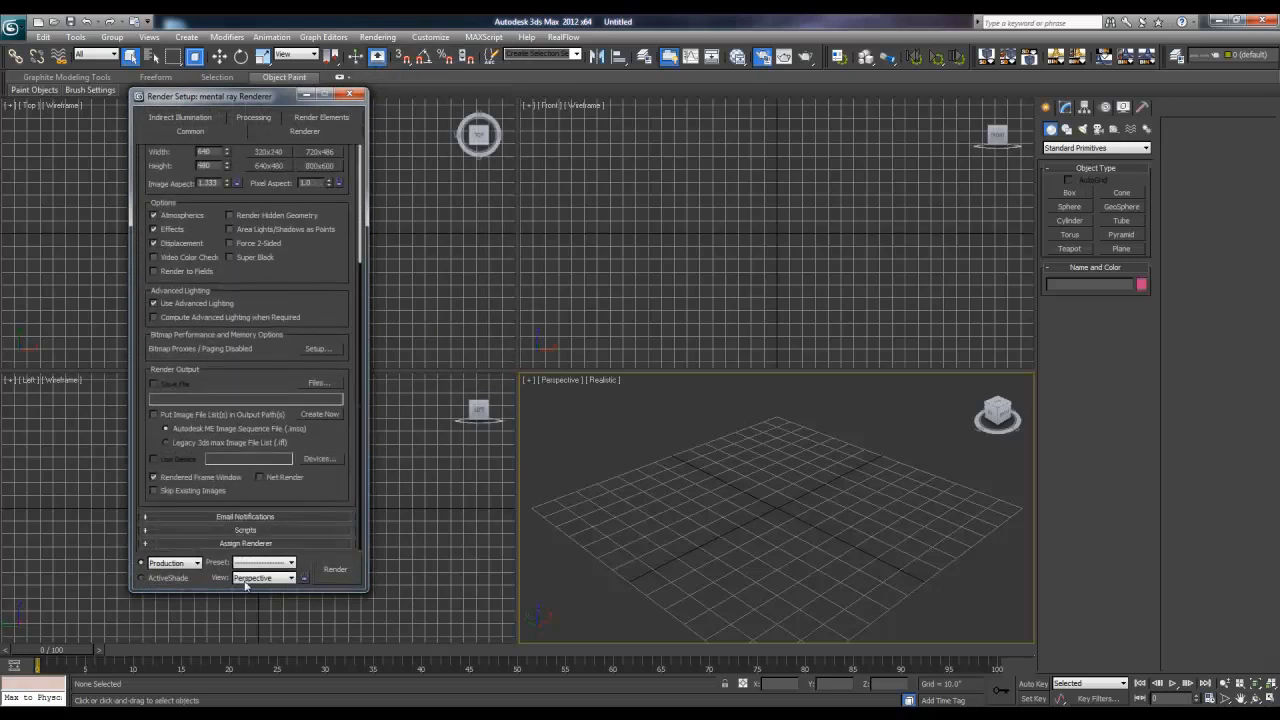
{"action": "left_click", "coordinate": [246, 546]}
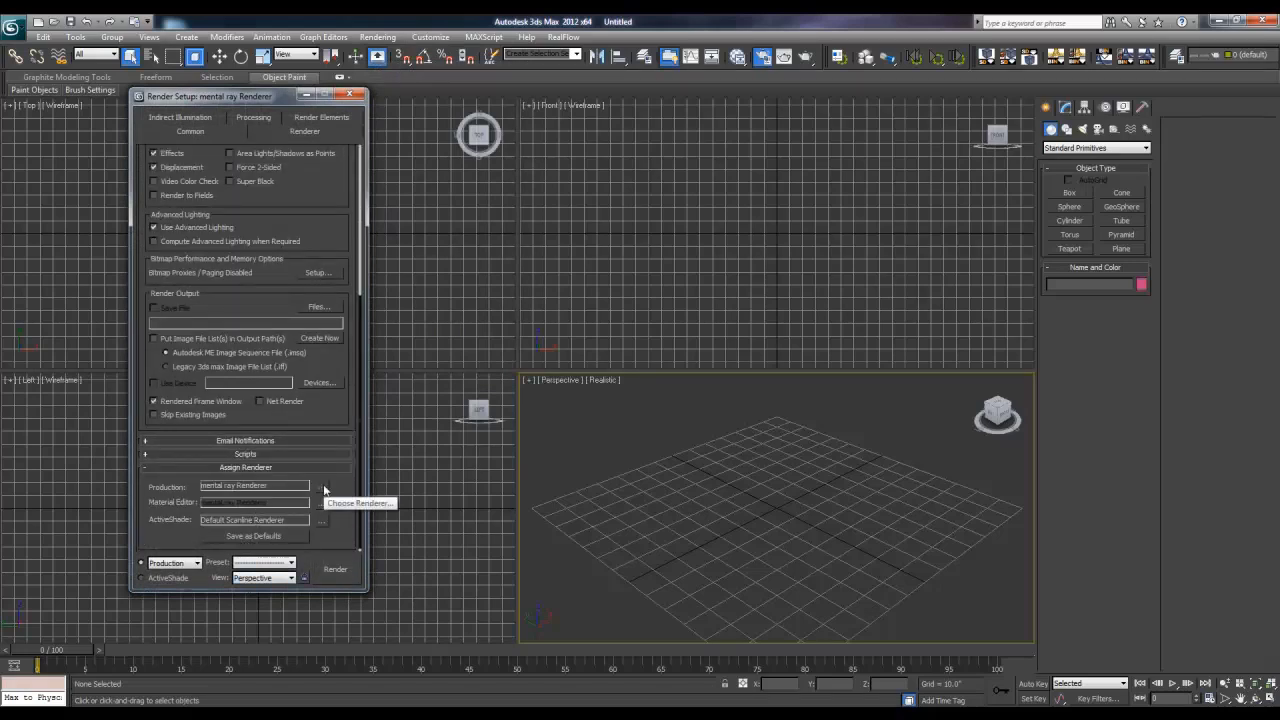
- Assign the Default Scanline Renderer as the production renderer
{"action": "left_click", "coordinate": [322, 487]}
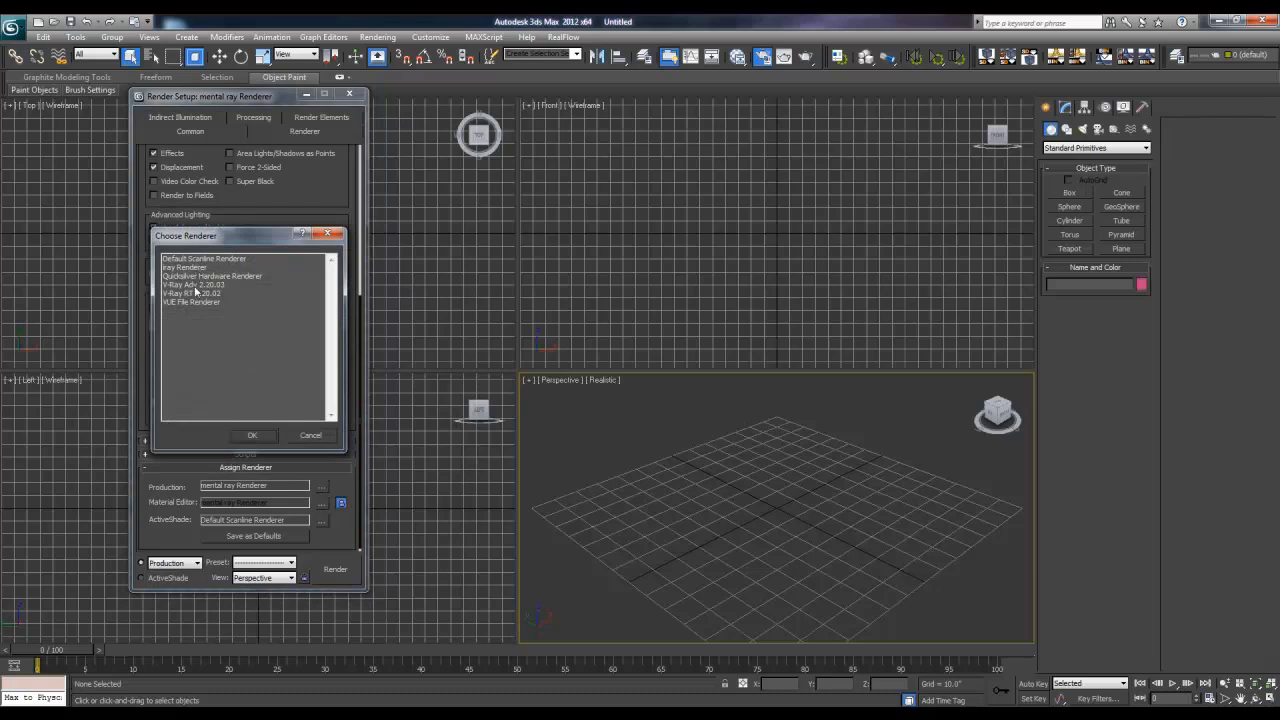
{"action": "left_click", "coordinate": [311, 437]}
{"action": "left_click", "coordinate": [322, 487]}
{"action": "double_click", "coordinate": [226, 259]}
- Assign the mental ray Renderer as the production renderer and close the render setup
{"action": "left_click", "coordinate": [323, 487]}
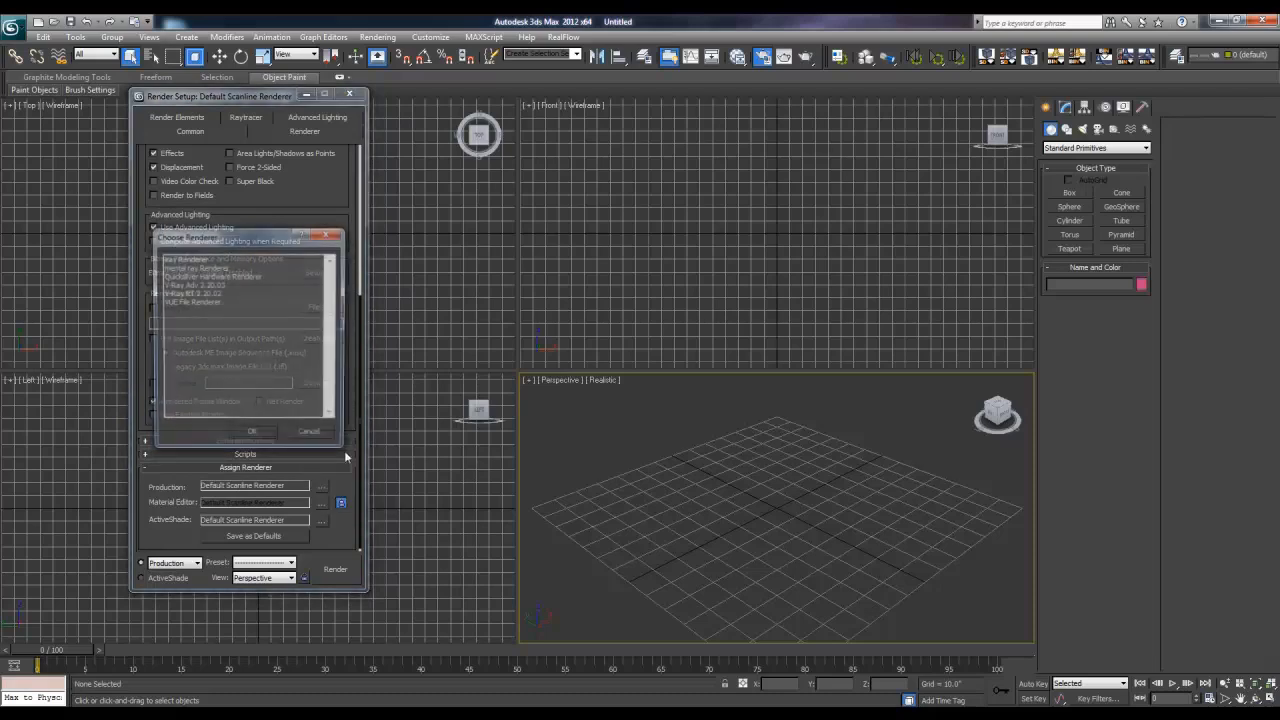
{"action": "double_click", "coordinate": [218, 268]}
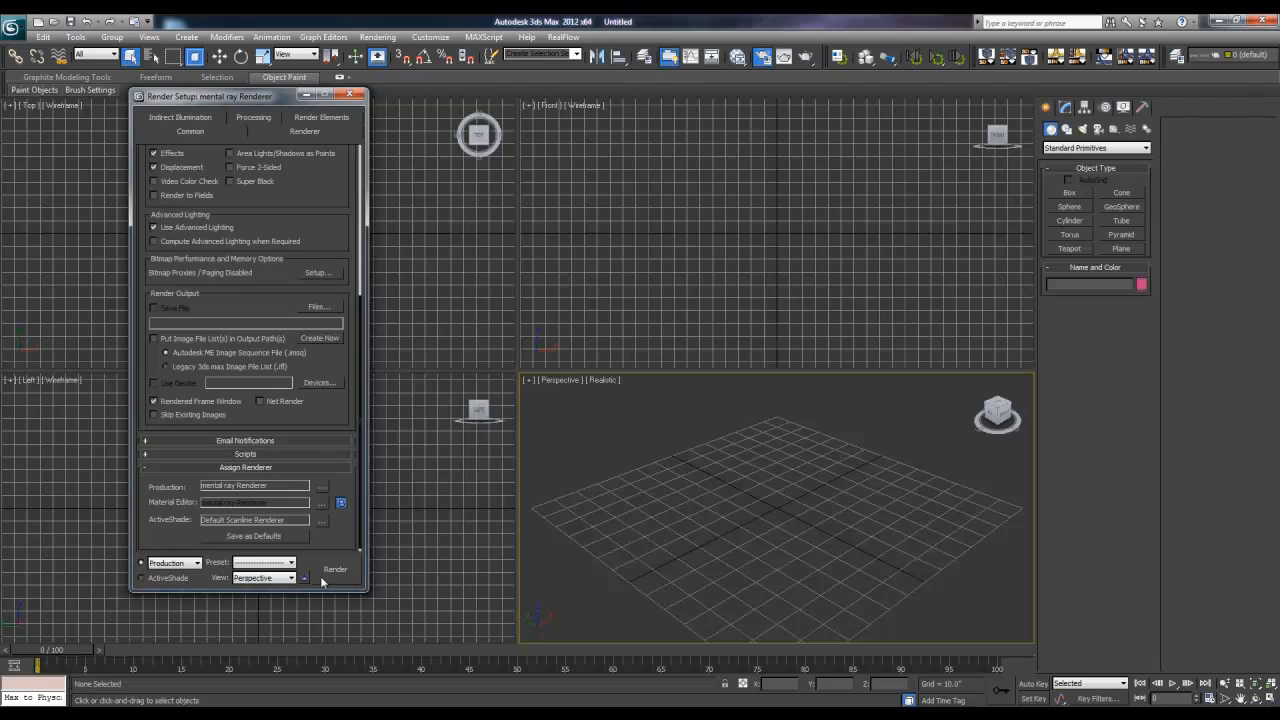
{"action": "left_click", "coordinate": [347, 95]}
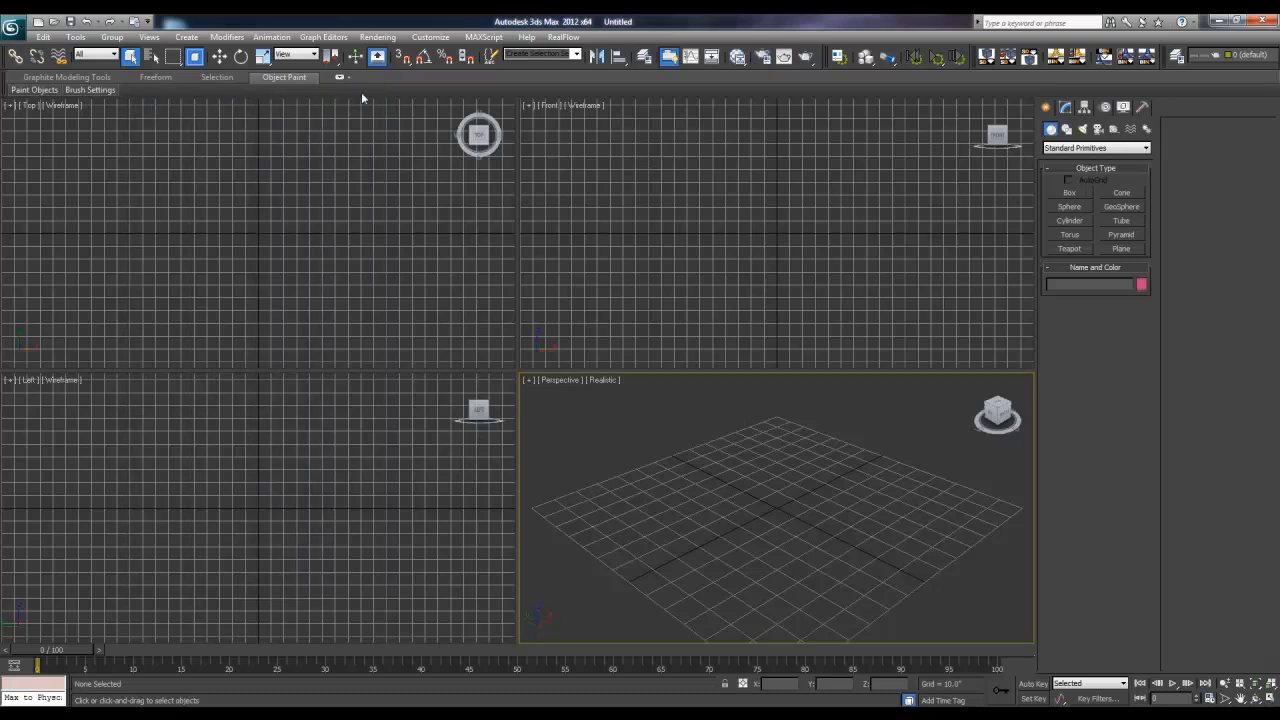
- Locate the FractureVoronoi_v1.1 script in the Scripts folder and leave the file browser without opening it
{"action": "left_click", "coordinate": [480, 38]}
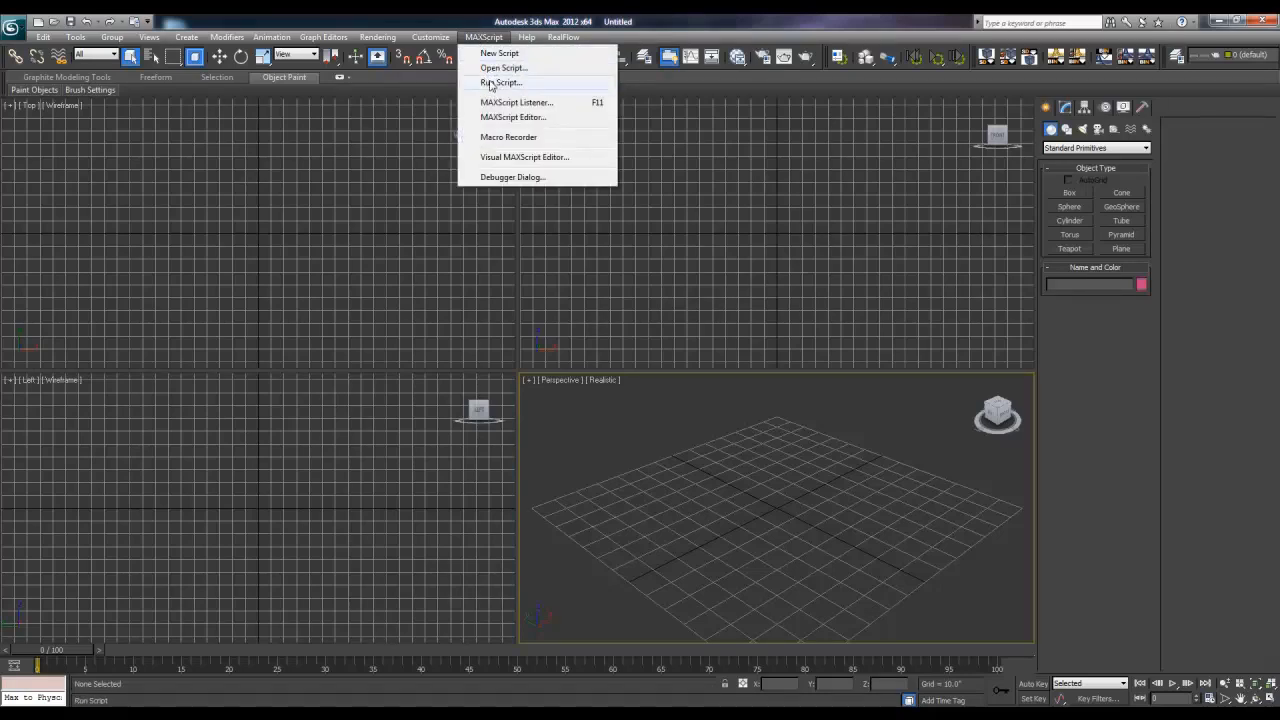
{"action": "left_click", "coordinate": [490, 70]}
{"action": "left_click", "coordinate": [85, 155]}
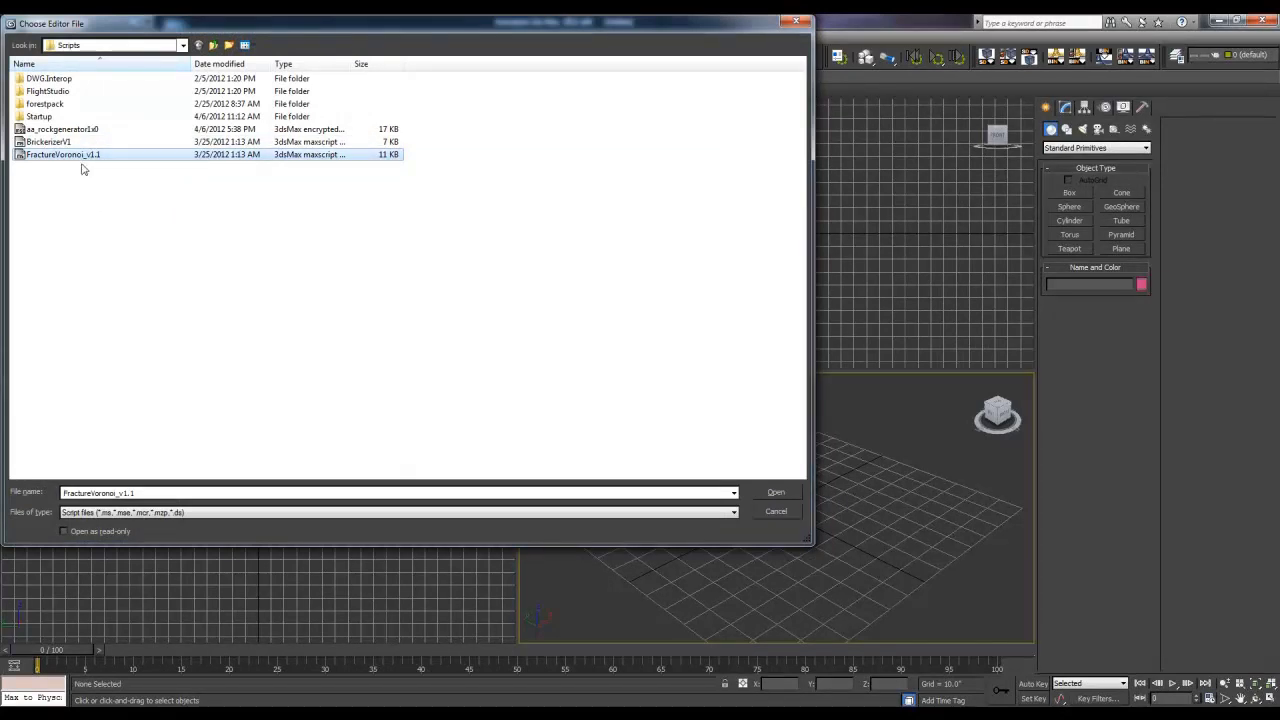
{"action": "left_click", "coordinate": [771, 511]}
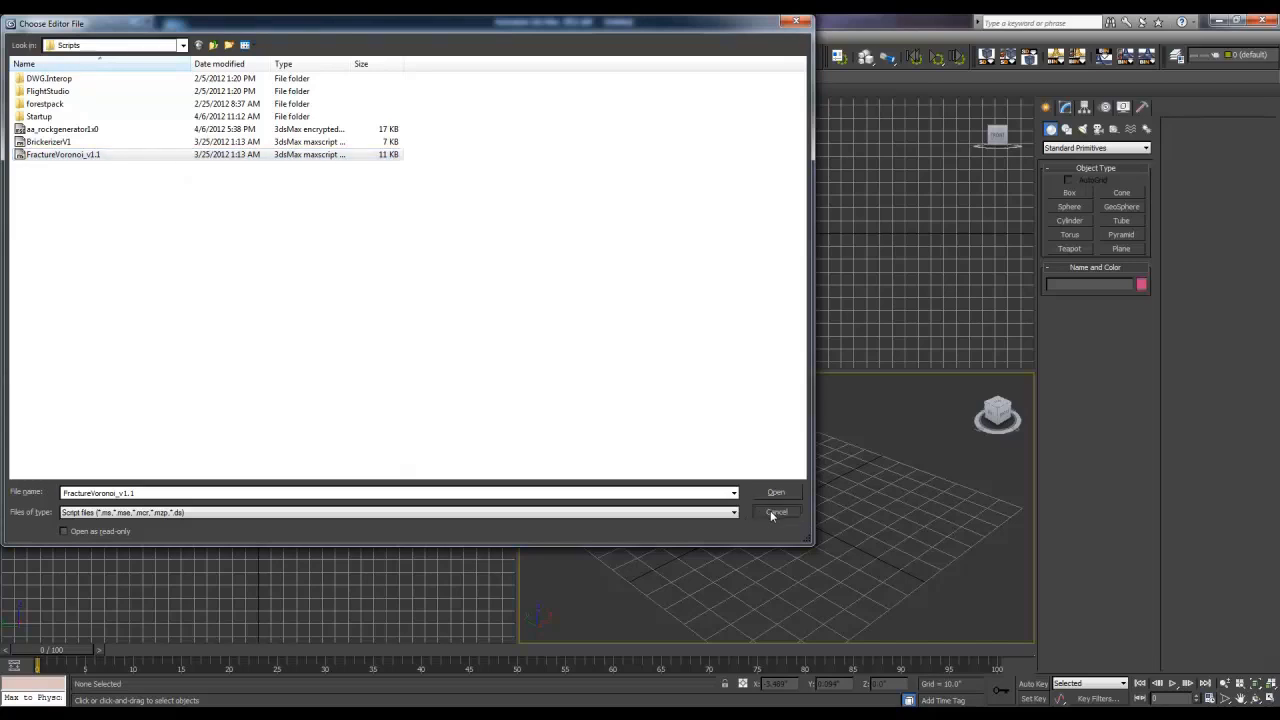
{"action": "left_click", "coordinate": [770, 511]}
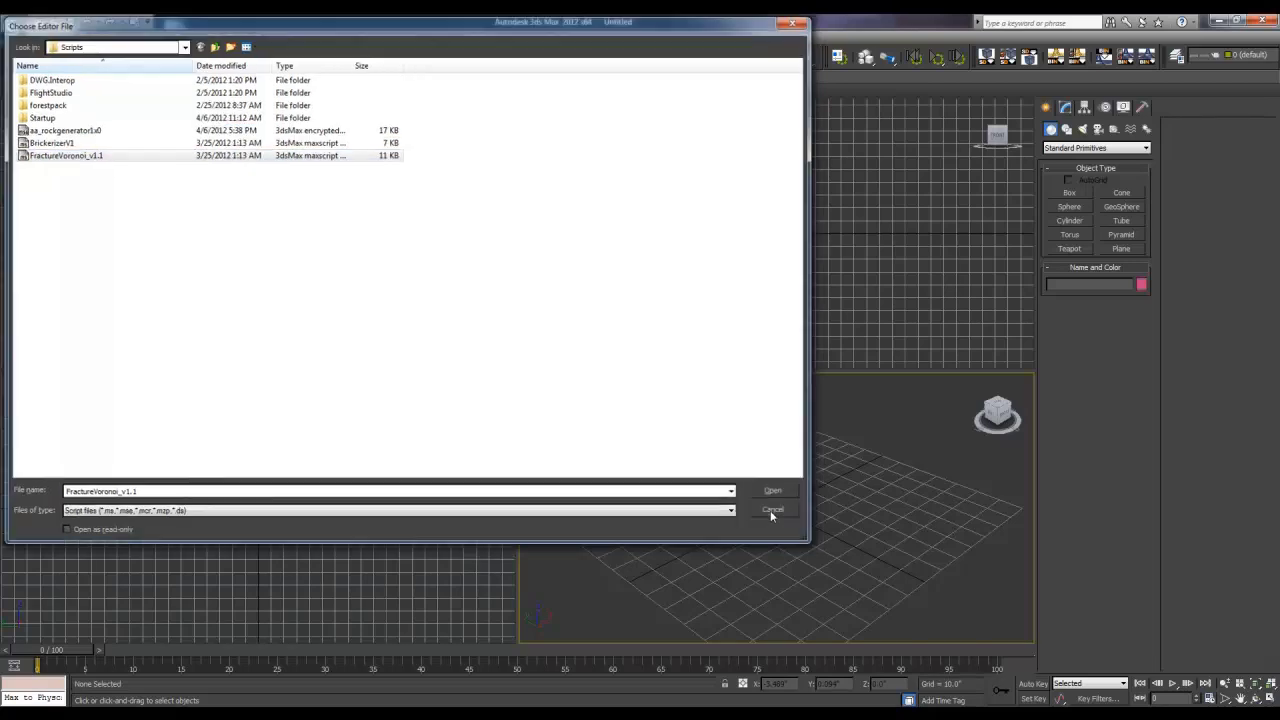
- Create an upright box in the Front viewport, about 61 inches long, 113 inches wide and 5 inches high
{"action": "left_click", "coordinate": [1066, 194]}
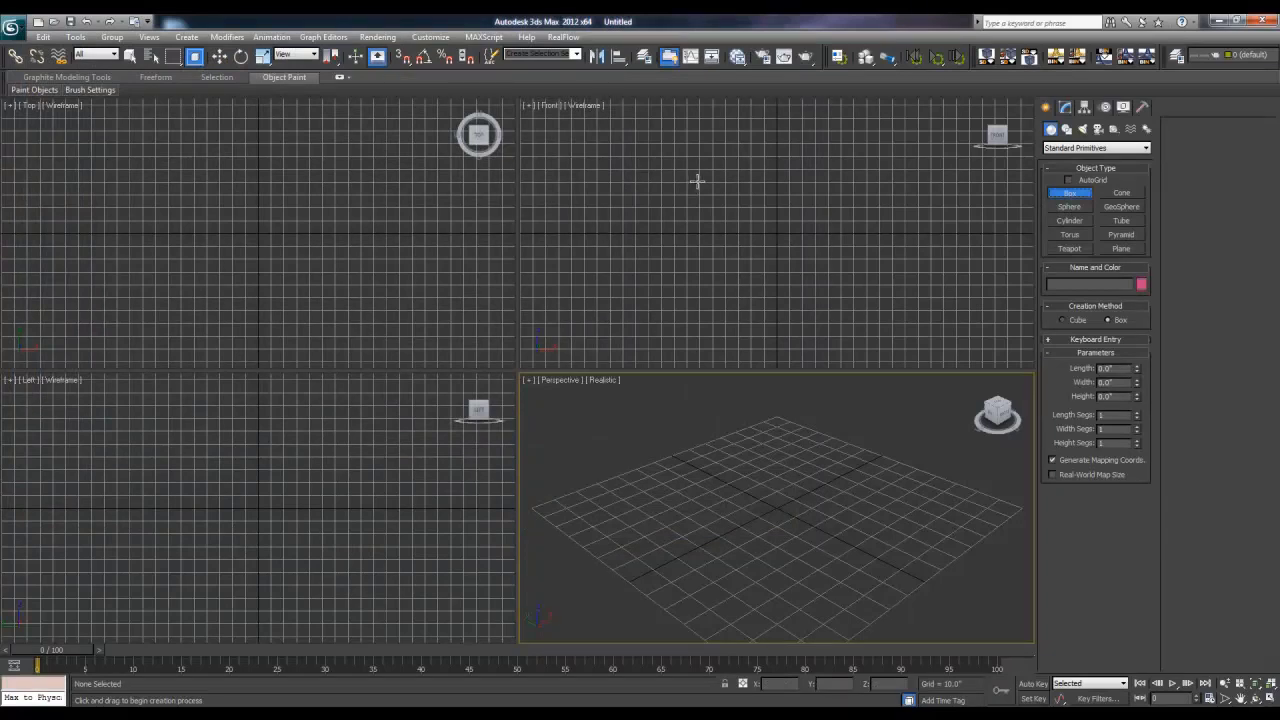
{"action": "left_click_drag", "start_coordinate": [697, 182], "coordinate": [842, 258]}
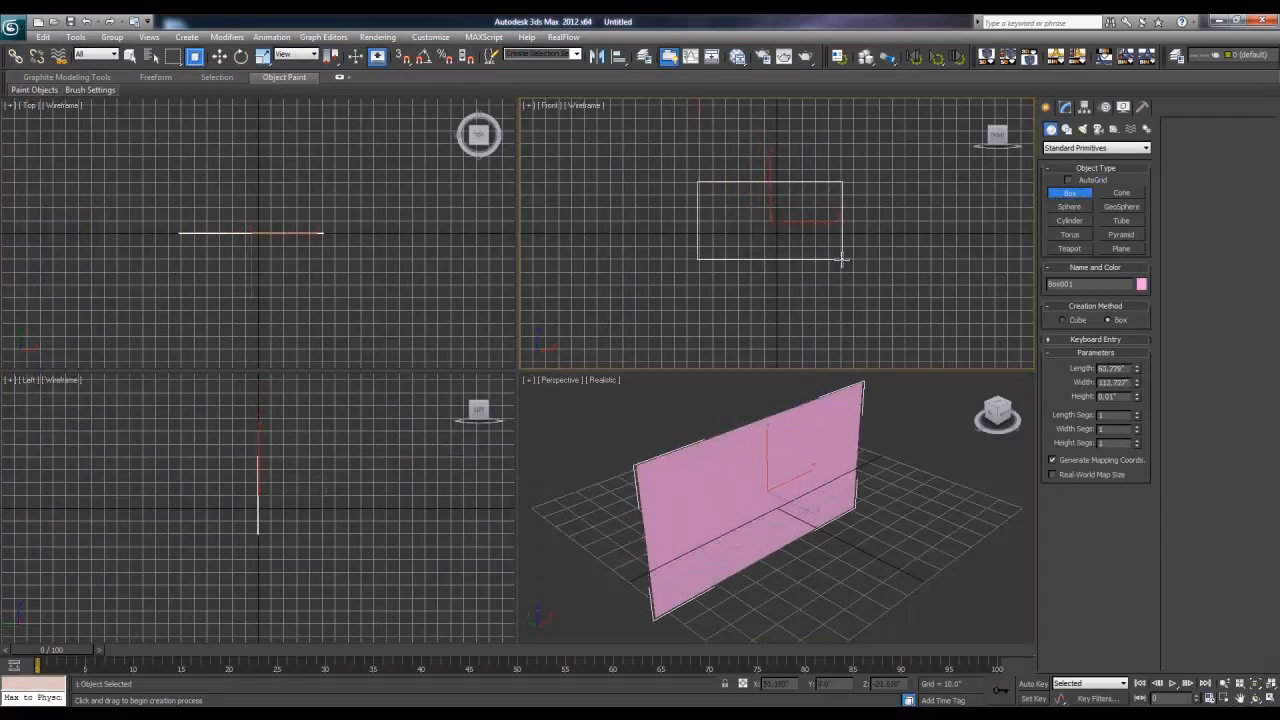
{"action": "left_click", "coordinate": [842, 253]}
{"action": "right_click", "coordinate": [926, 214]}
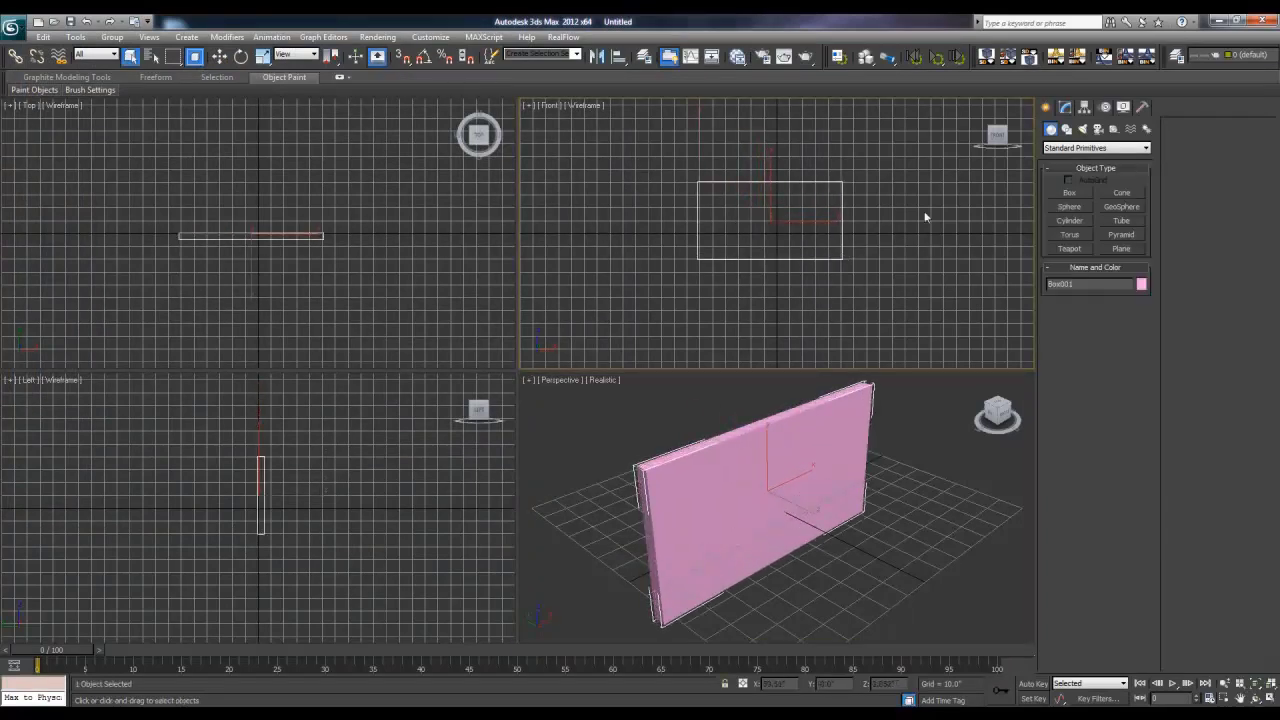
- Set the box's height to 0.5 inches, its length to 48 inches and its width to 72 inches
{"action": "left_click", "coordinate": [1065, 107]}
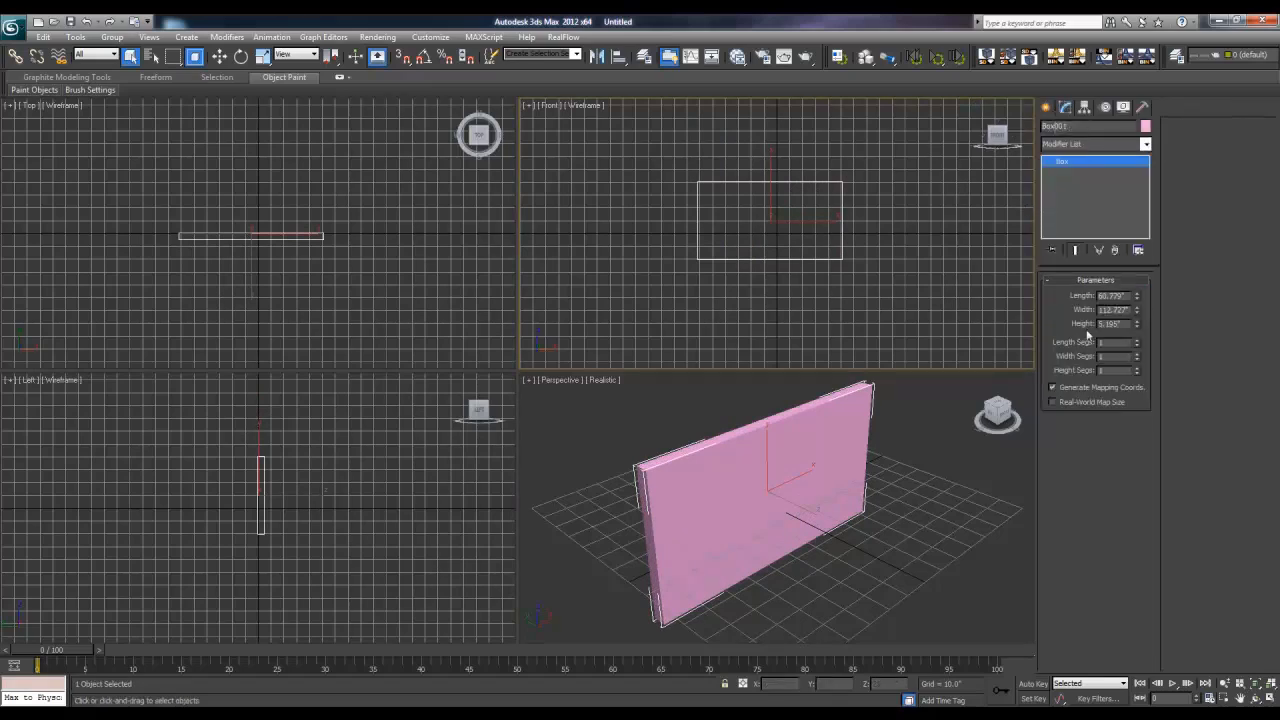
{"action": "left_click_drag", "start_coordinate": [1132, 324], "coordinate": [1035, 330]}
{"action": "type", "text": "0.5"}
{"action": "key", "text": "Return"}
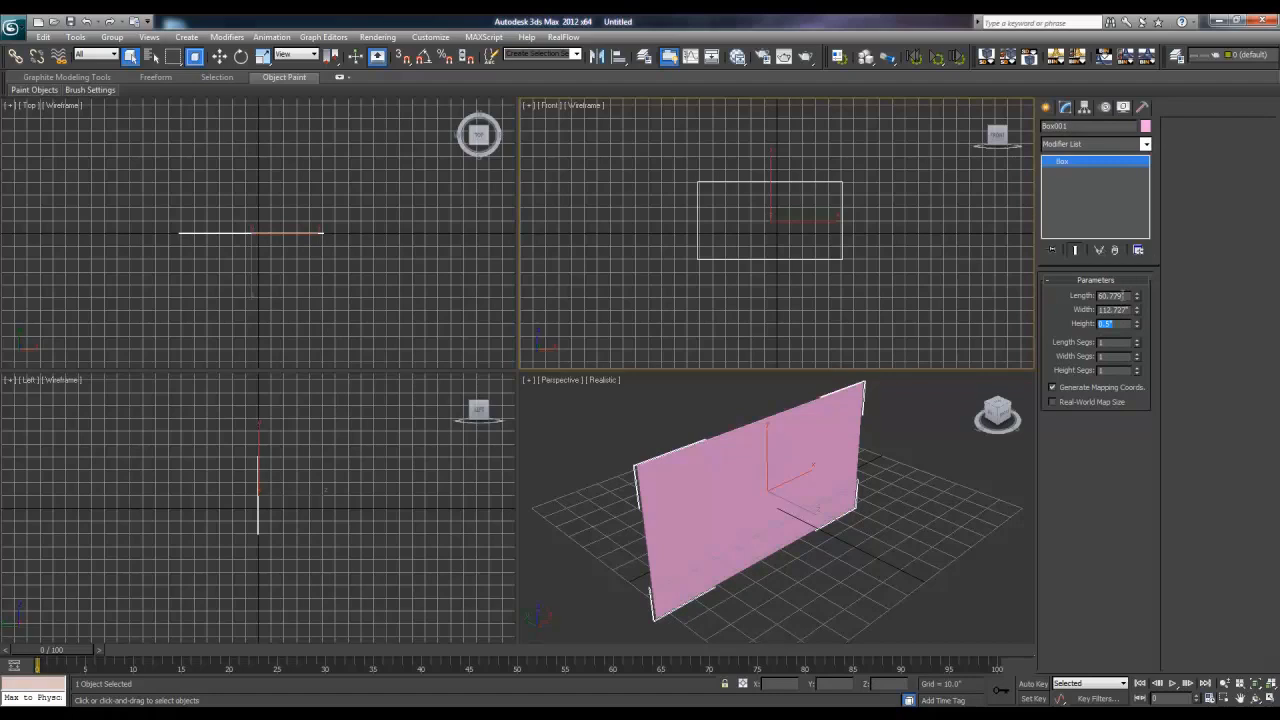
{"action": "left_click_drag", "start_coordinate": [1126, 296], "coordinate": [1052, 297]}
{"action": "type", "text": "48"}
{"action": "key", "text": "Return"}
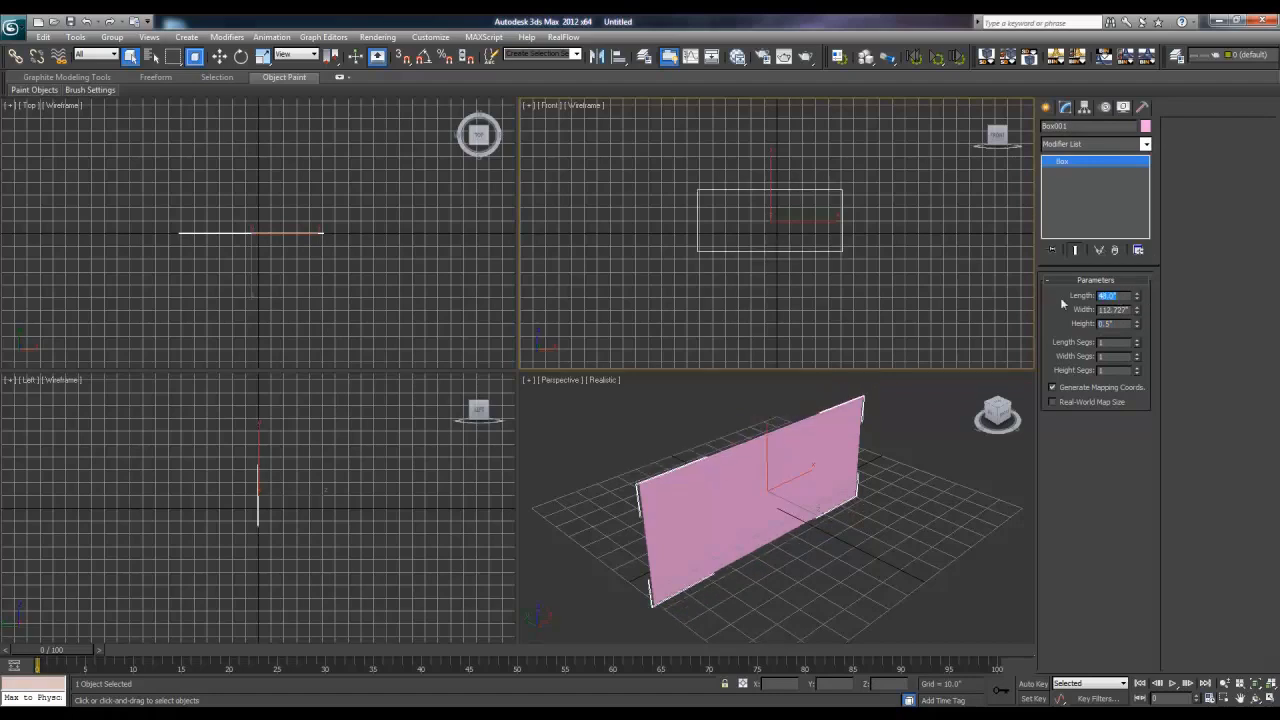
{"action": "double_click", "coordinate": [1118, 310]}
{"action": "type", "text": "72"}
{"action": "key", "text": "Return"}
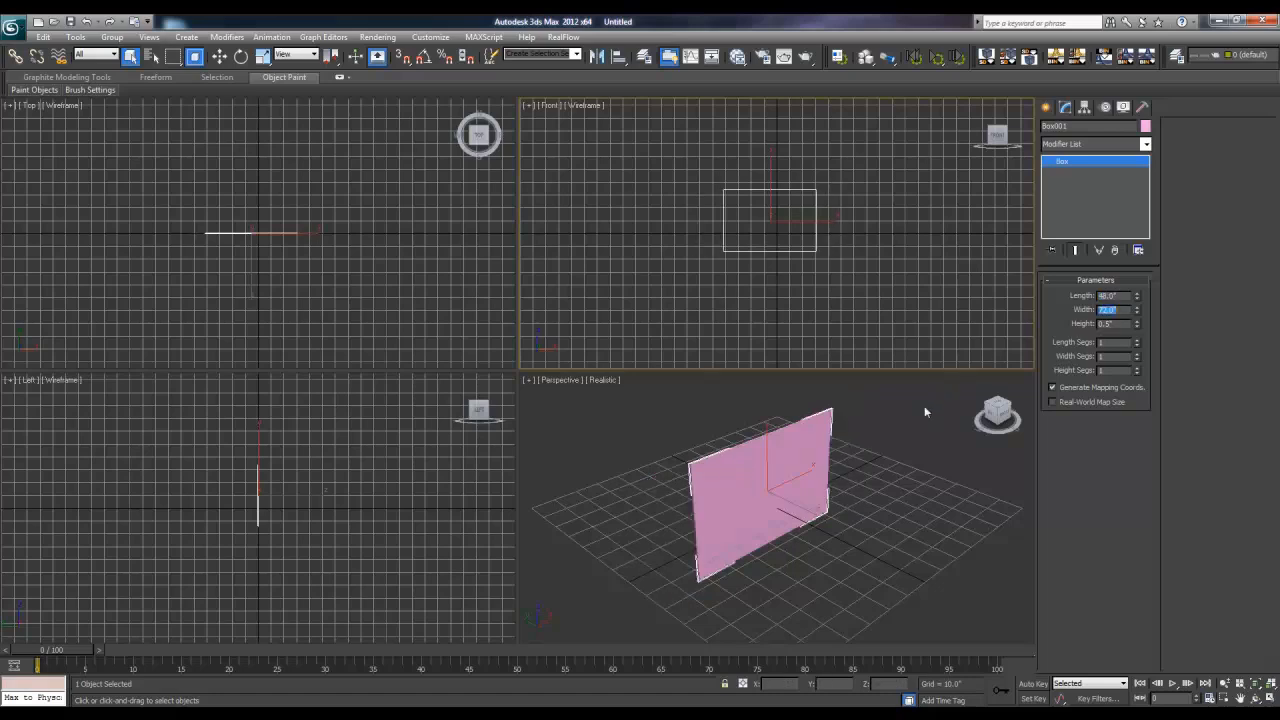
- Move the box about 7 inches along the positive X axis
{"action": "middle_click_drag", "start_coordinate": [822, 281], "coordinate": [825, 289]}
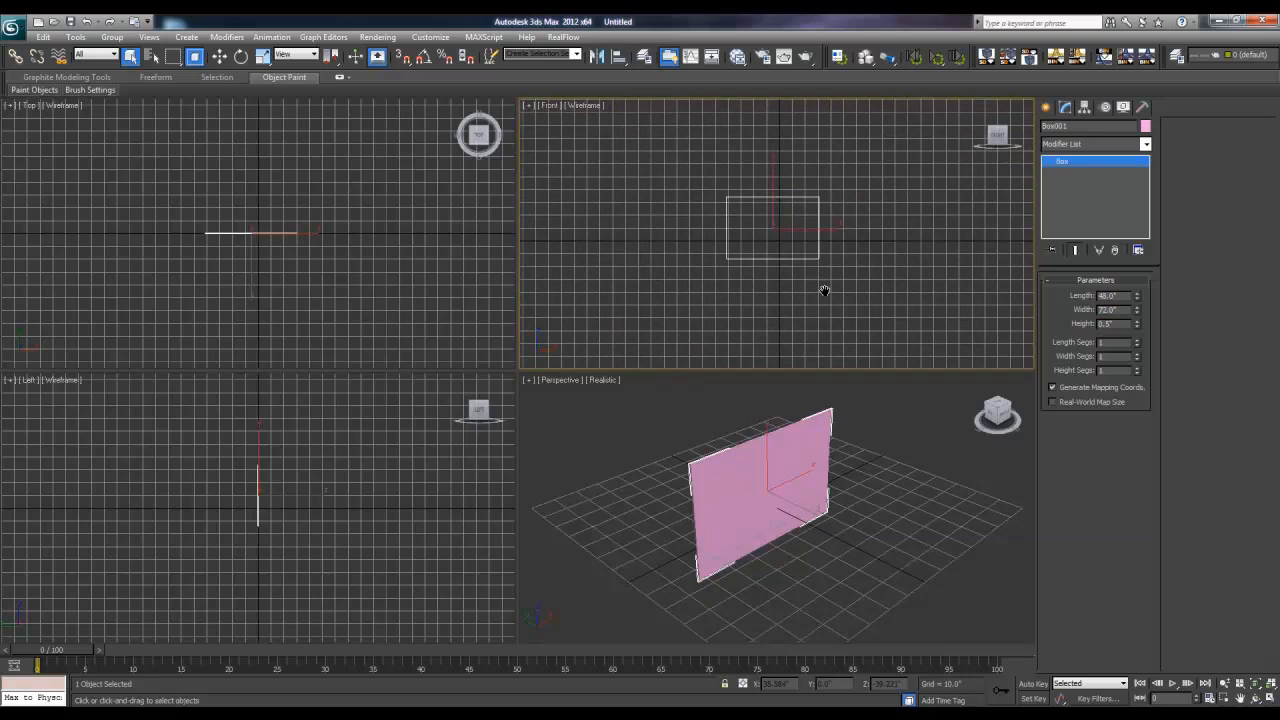
{"action": "key", "text": "w"}
{"action": "middle_click_drag", "start_coordinate": [798, 571], "coordinate": [741, 520], "text": "alt"}
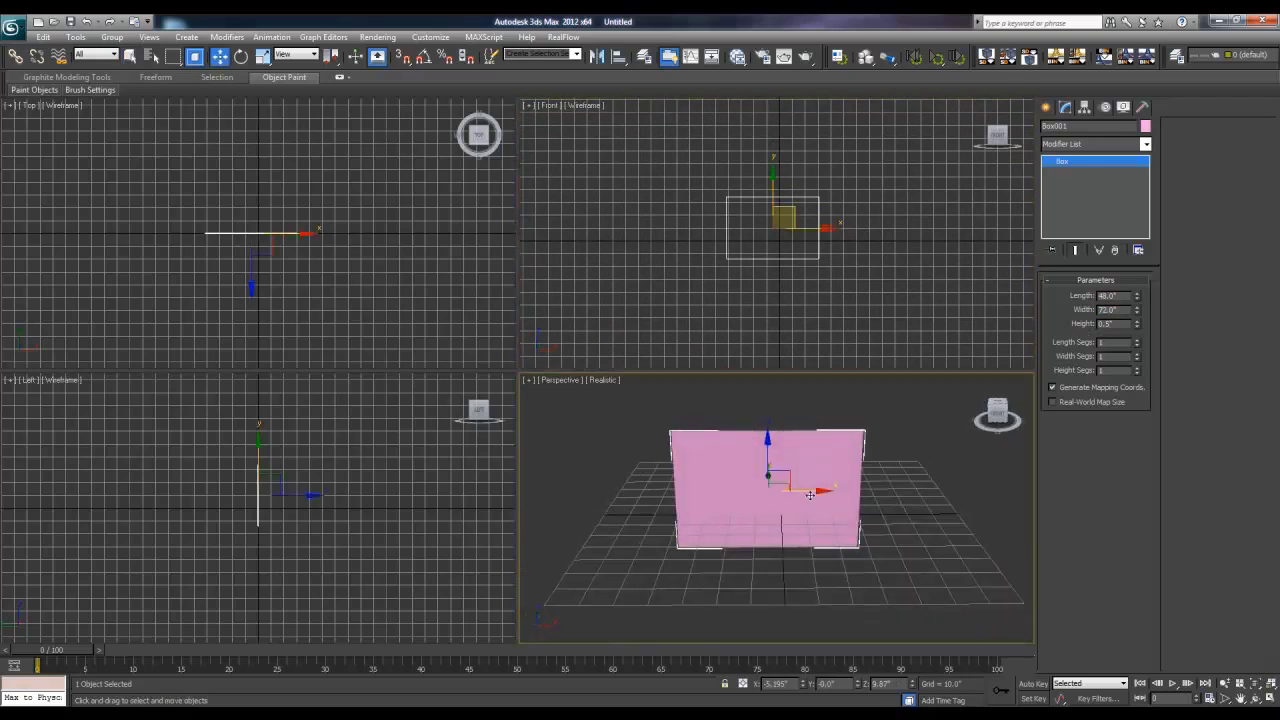
{"action": "left_click_drag", "start_coordinate": [810, 491], "coordinate": [828, 495]}
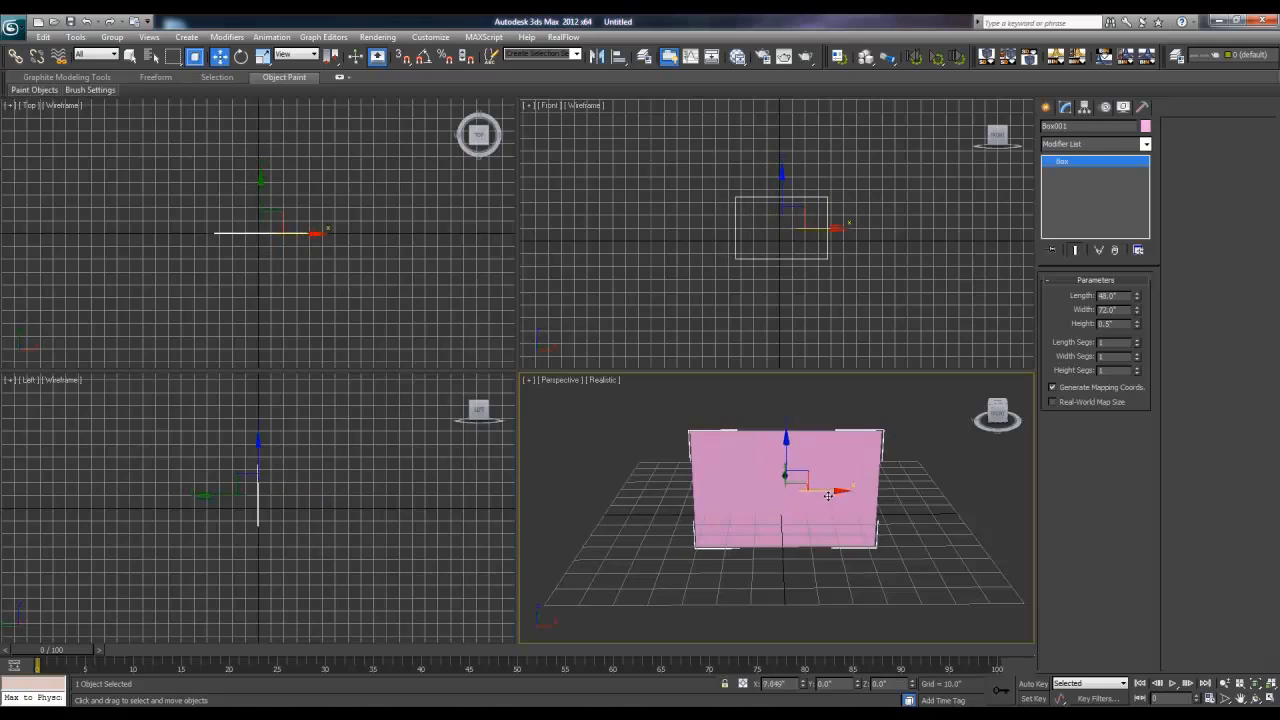
- Maximize the Perspective viewport and show the whole box from an angled view
{"action": "middle_click_drag", "start_coordinate": [828, 496], "coordinate": [812, 496], "text": "alt"}
{"action": "scroll", "coordinate": [812, 496], "scroll_direction": "up", "scroll_amount": 4}
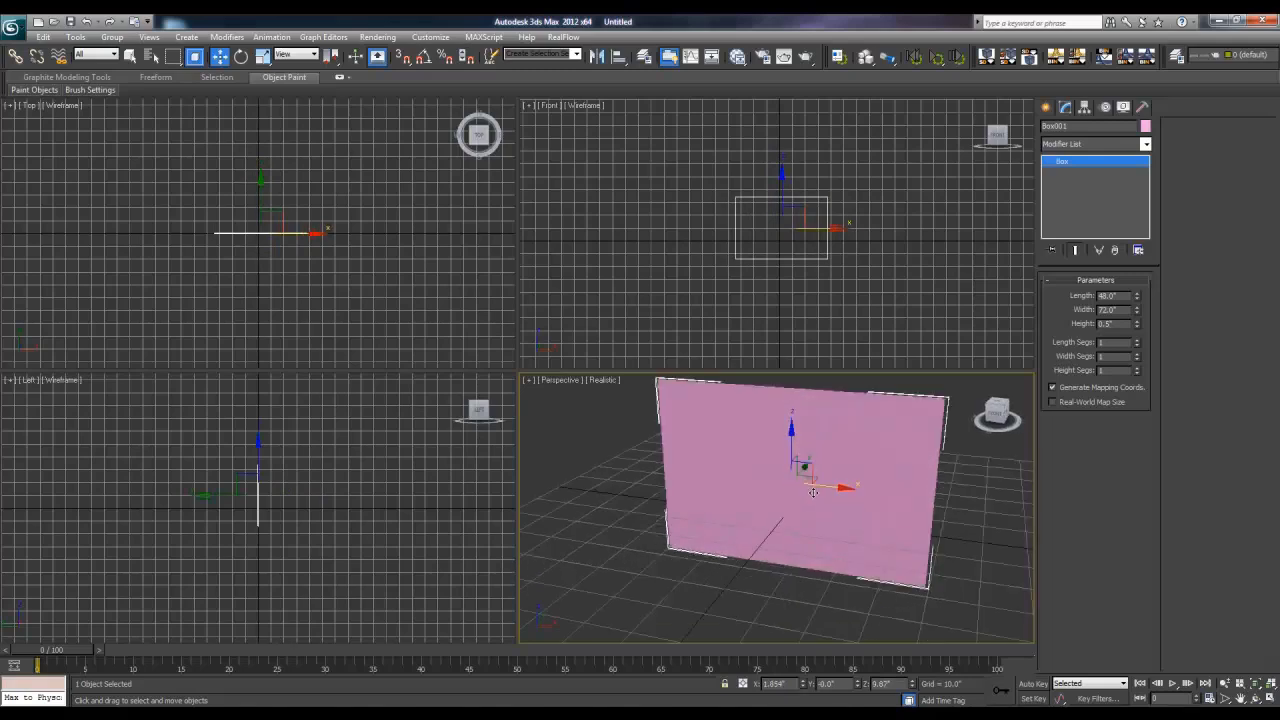
{"action": "key", "text": "alt+w"}
{"action": "middle_click_drag", "start_coordinate": [730, 482], "coordinate": [425, 370], "text": "alt"}
{"action": "scroll", "coordinate": [746, 472], "scroll_direction": "down", "scroll_amount": 4}
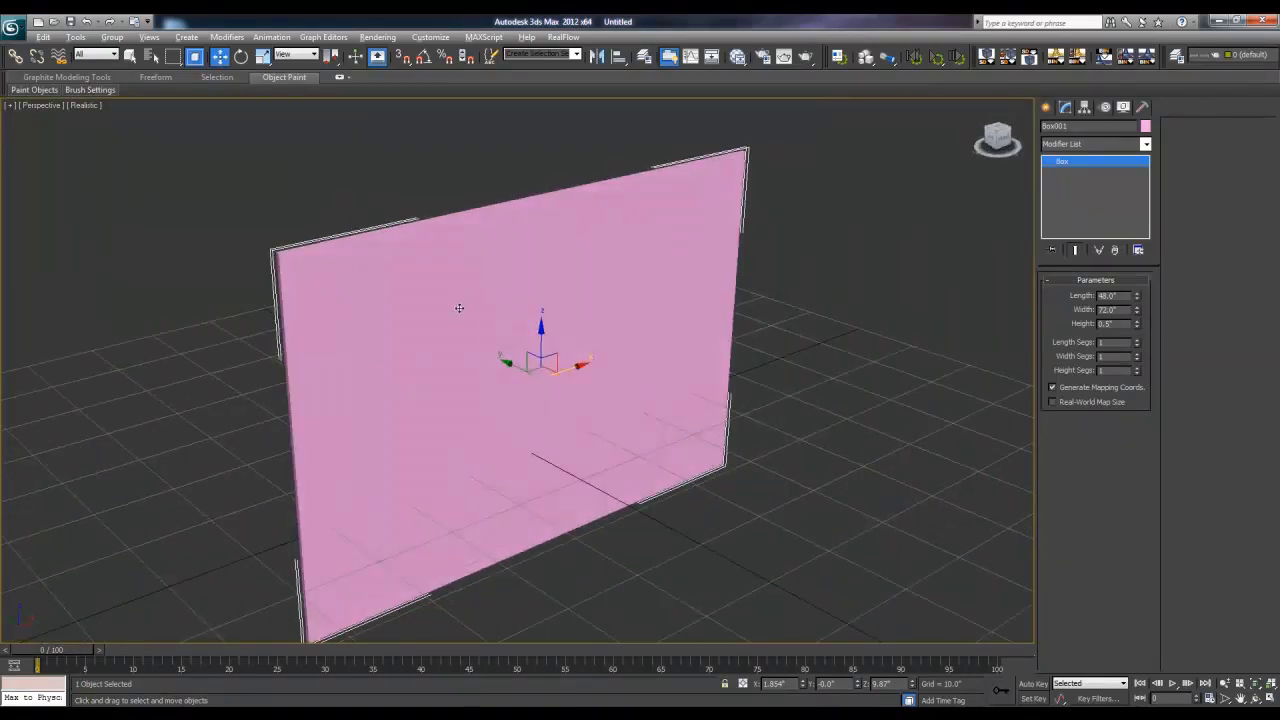
{"action": "mouse_move", "coordinate": [459, 308]}
{"action": "middle_mouse_down", "text": "alt"}
{"action": "mouse_move", "coordinate": [517, 318]}
{"action": "mouse_move", "coordinate": [463, 315]}
{"action": "middle_mouse_up", "text": "alt"}
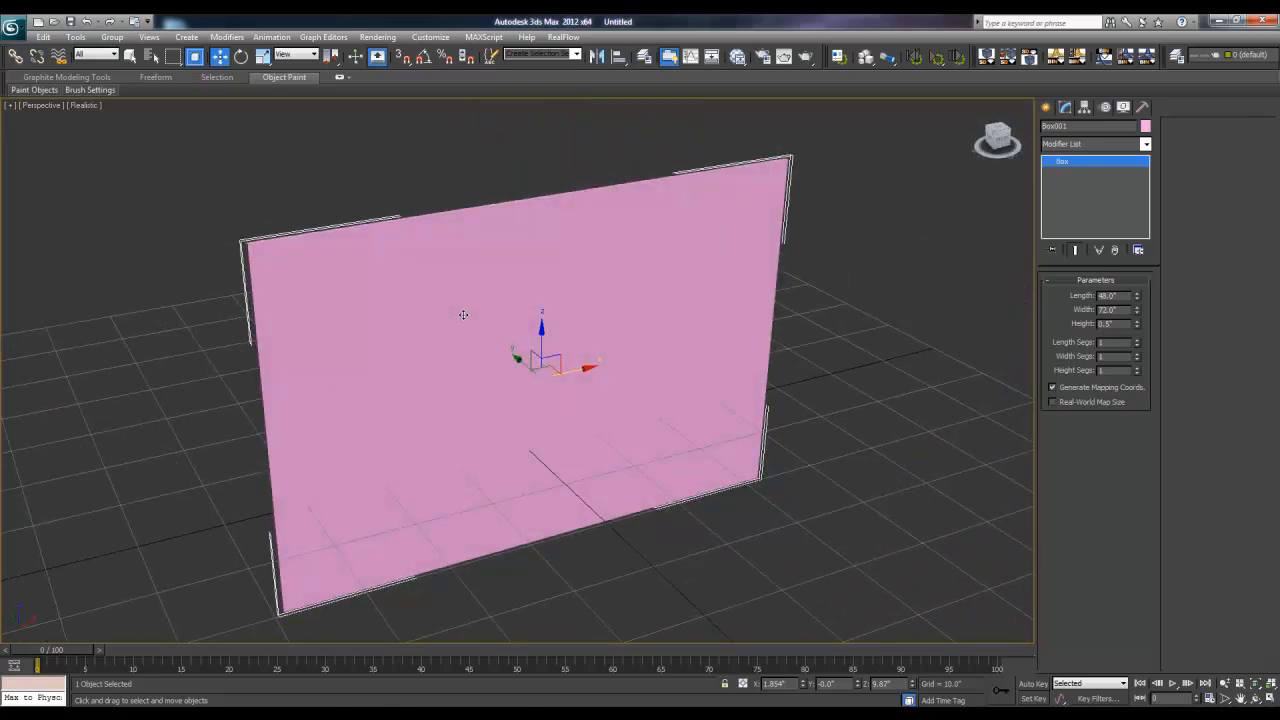
- Center the box at X 0 and raise it to Z 24 inches
{"action": "middle_click_drag", "start_coordinate": [472, 337], "coordinate": [420, 337], "text": "alt"}
{"action": "scroll", "coordinate": [611, 338], "scroll_direction": "down", "scroll_amount": 2}
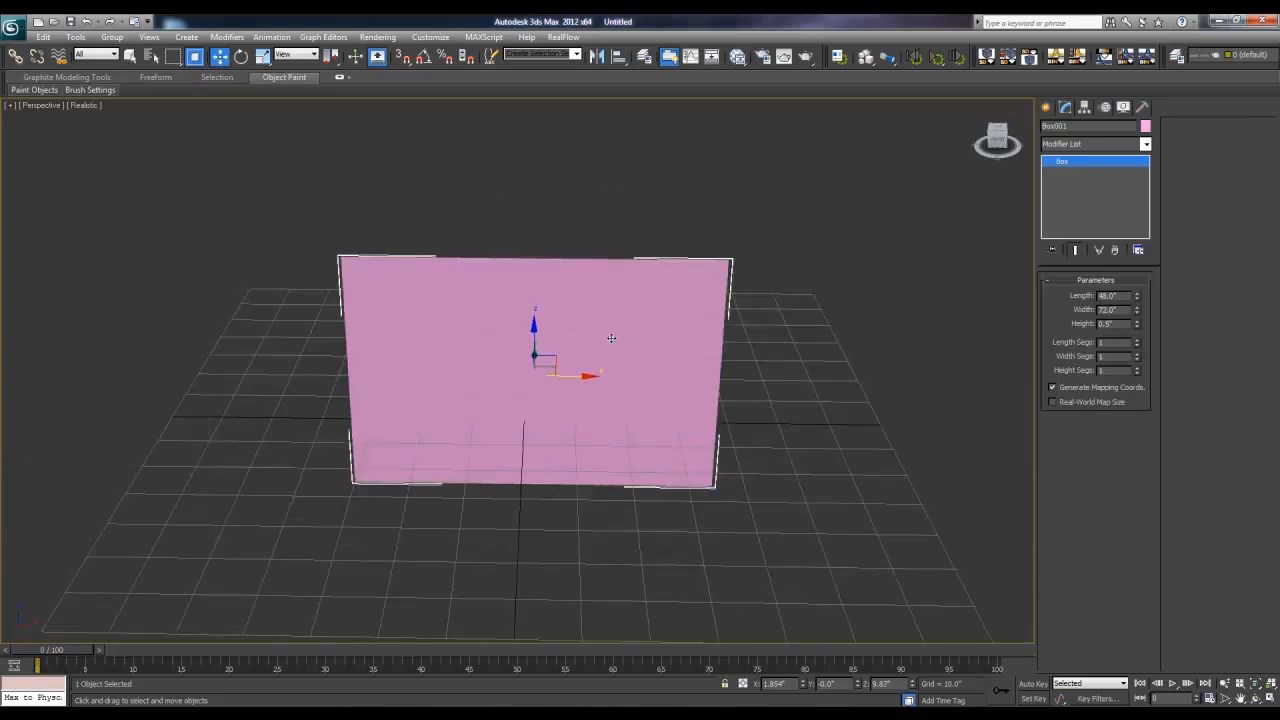
{"action": "right_click", "coordinate": [803, 686]}
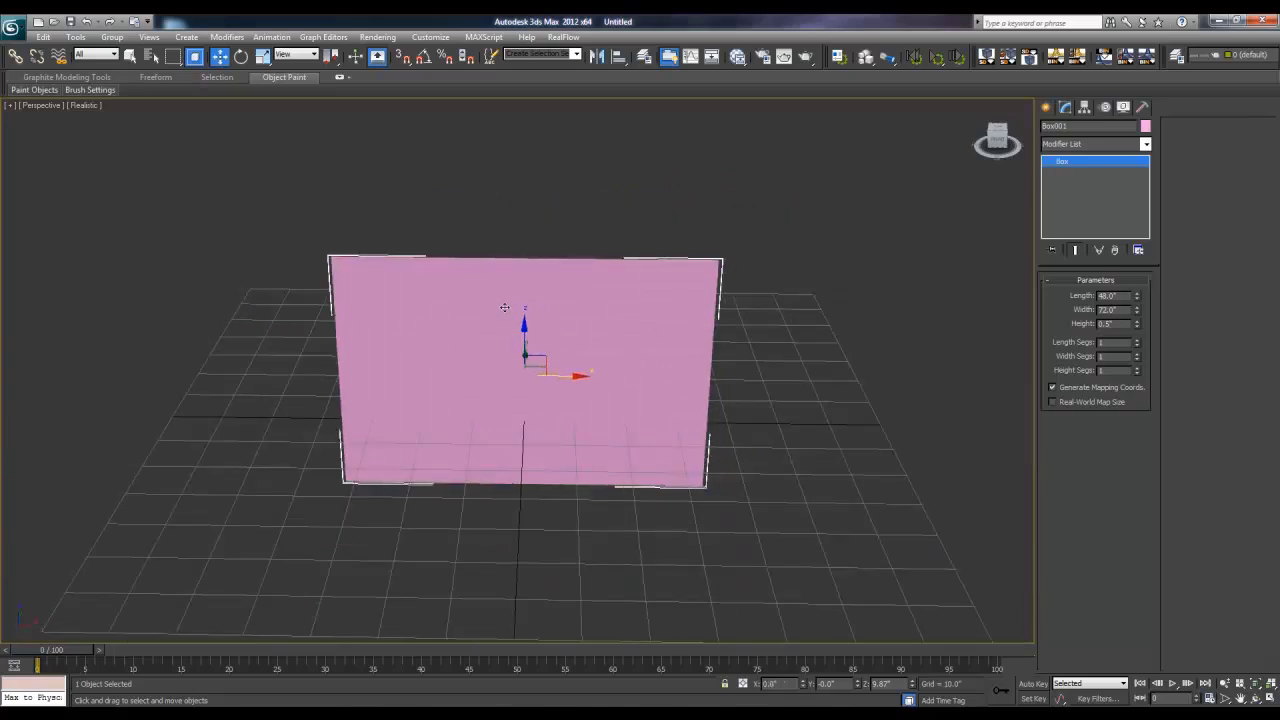
{"action": "left_click_drag", "start_coordinate": [901, 683], "coordinate": [836, 680]}
{"action": "type", "text": "24"}
{"action": "key", "text": "Return"}
- Rename the thin box as Mirror
{"action": "middle_click_drag", "start_coordinate": [592, 462], "coordinate": [560, 435], "text": "alt"}
{"action": "left_click", "coordinate": [648, 398]}
{"action": "left_click", "coordinate": [502, 390]}
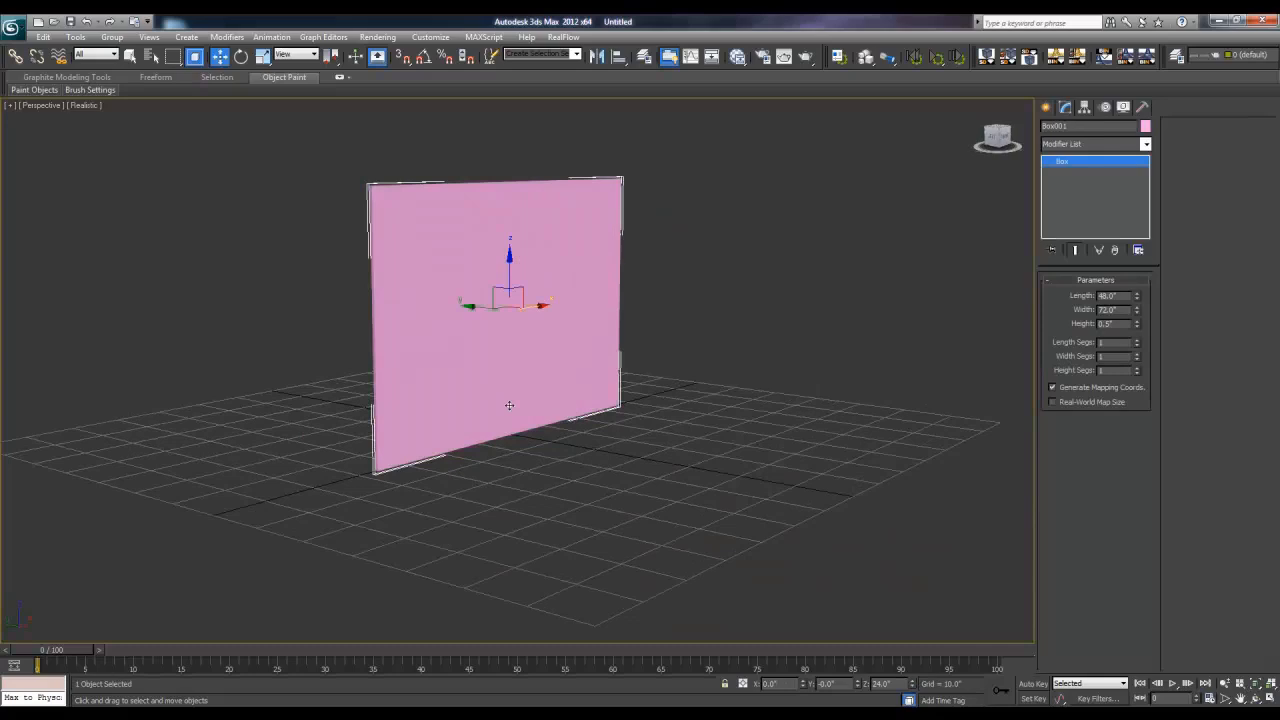
{"action": "left_click", "coordinate": [1088, 125]}
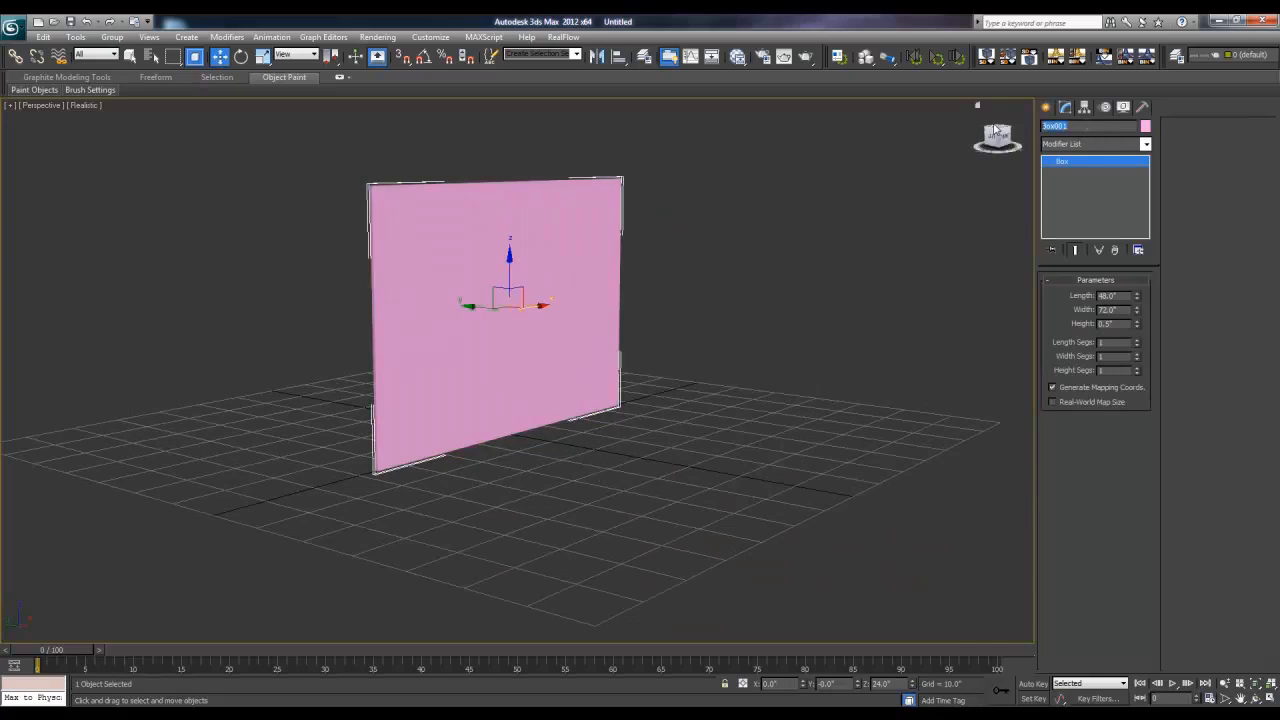
{"action": "type", "text": "Wall"}
- Create a second box around the mirror in the Front viewport, about 54.5 inches long, 81 inches wide and 2.6 inches high
{"action": "left_click", "coordinate": [1046, 107]}
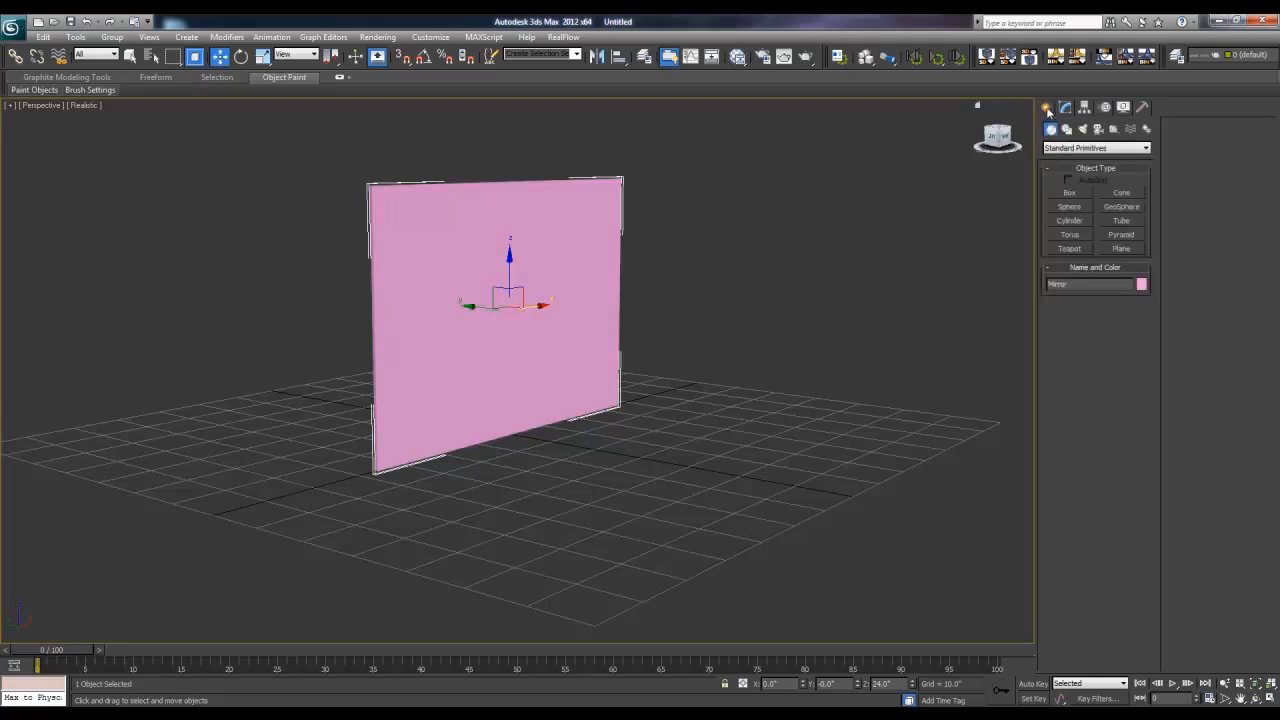
{"action": "left_click", "coordinate": [1069, 192]}
{"action": "key", "text": "alt+w"}
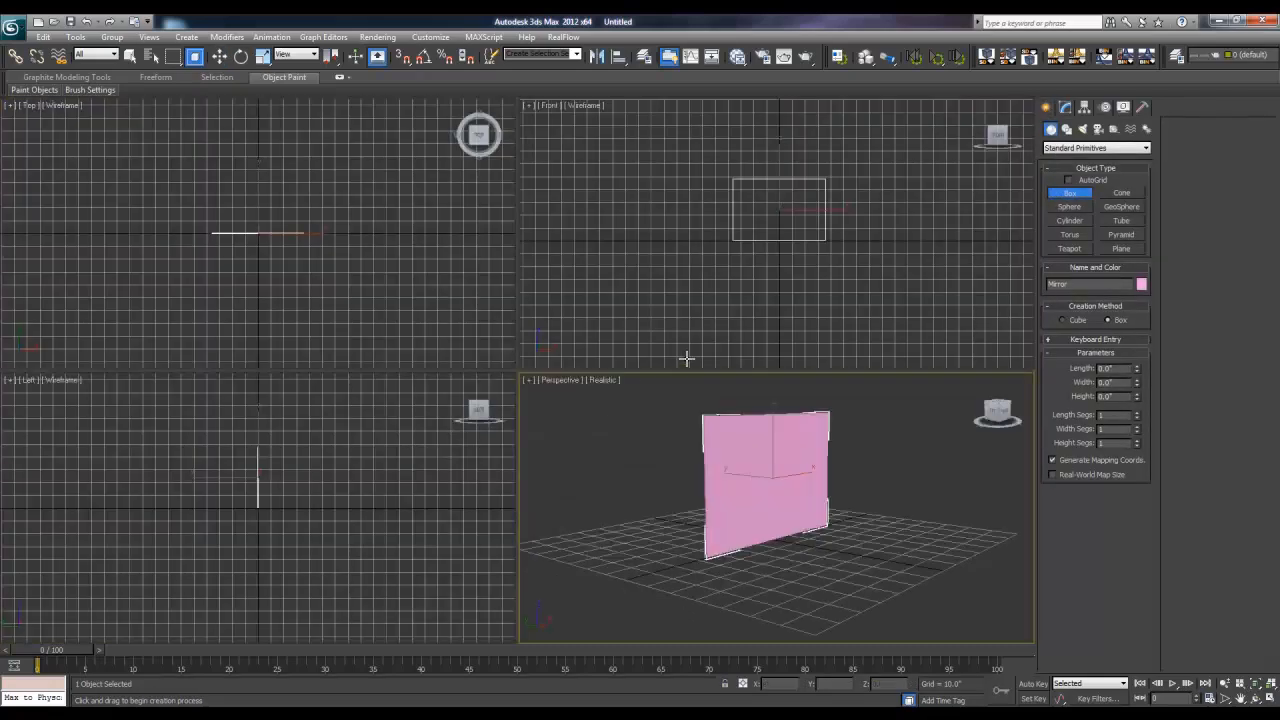
{"action": "left_click_drag", "start_coordinate": [724, 173], "coordinate": [829, 240]}
{"action": "left_click", "coordinate": [829, 240]}
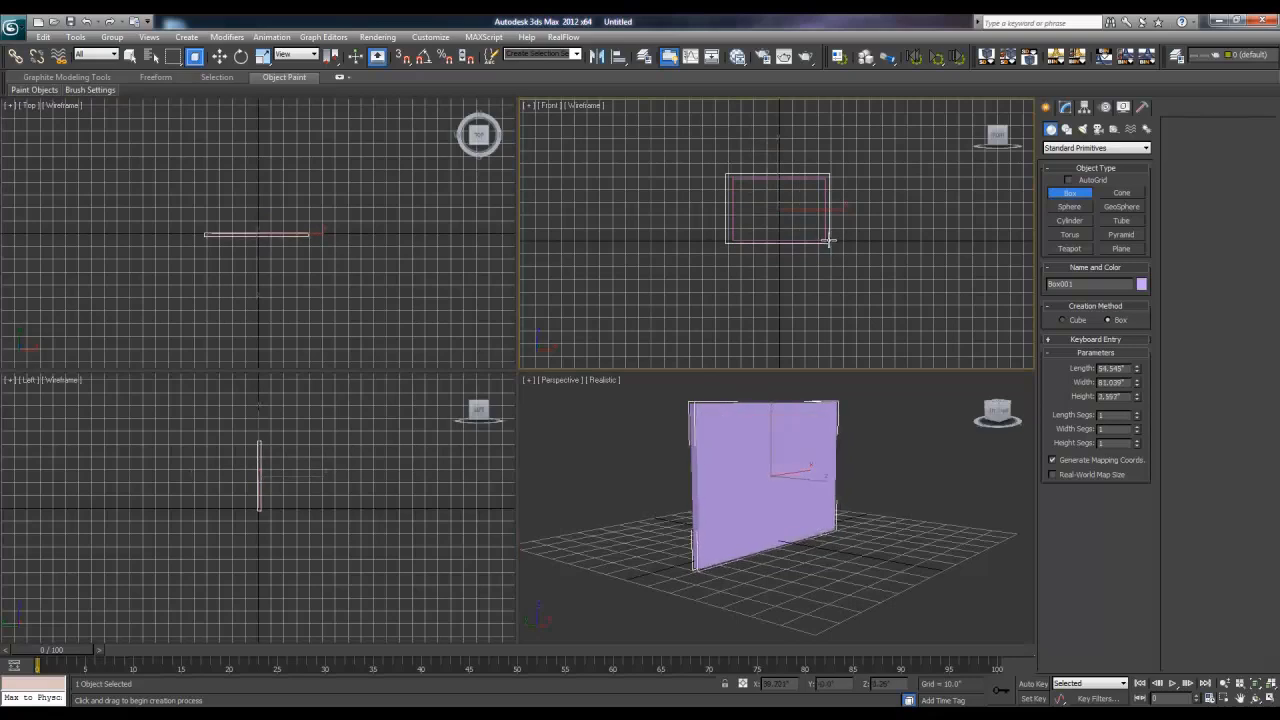
{"action": "key", "text": "w"}
- Set the second box's length to 52 inches, width to 76 inches and height to 2 inches
{"action": "left_click", "coordinate": [1066, 107]}
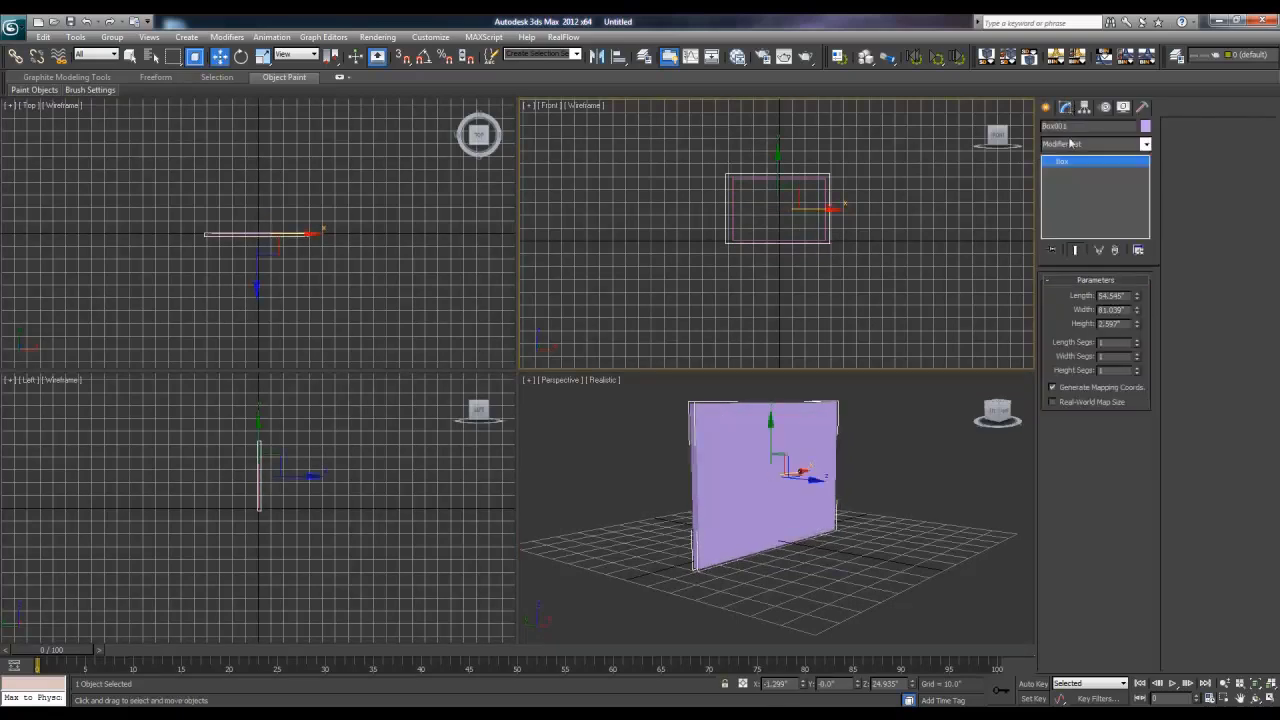
{"action": "double_click", "coordinate": [1128, 295]}
{"action": "type", "text": "52"}
{"action": "key", "text": "Tab"}
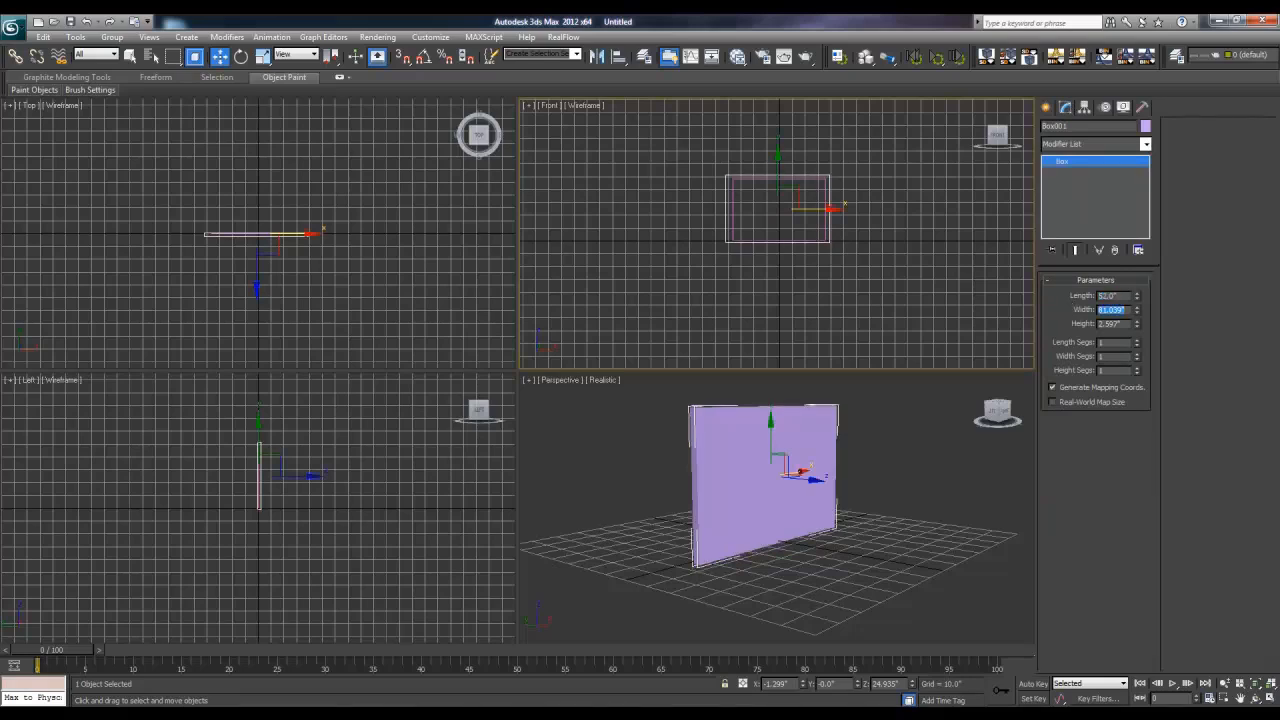
{"action": "type", "text": "56"}
{"action": "key", "text": "Tab"}
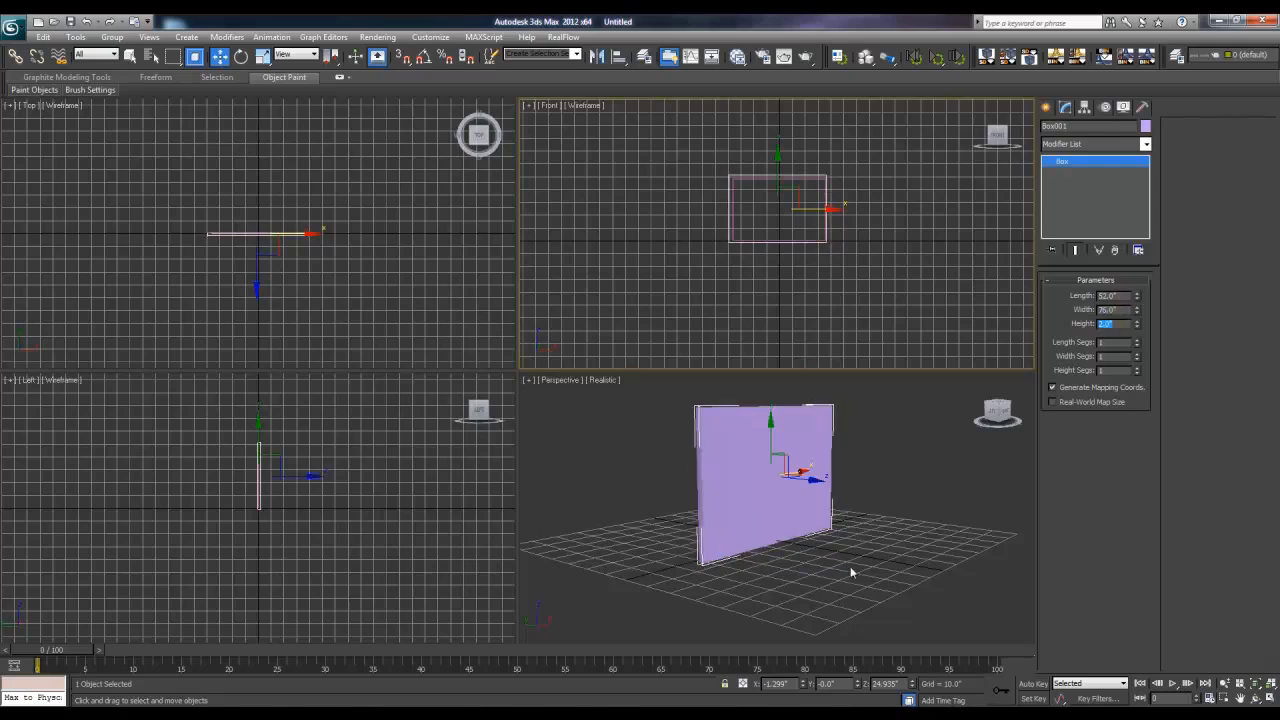
- Move the larger box in the Front view to about X -0.4 and Z 23.9 inches, surrounding the mirror evenly
{"action": "middle_click_drag", "start_coordinate": [789, 243], "coordinate": [782, 265]}
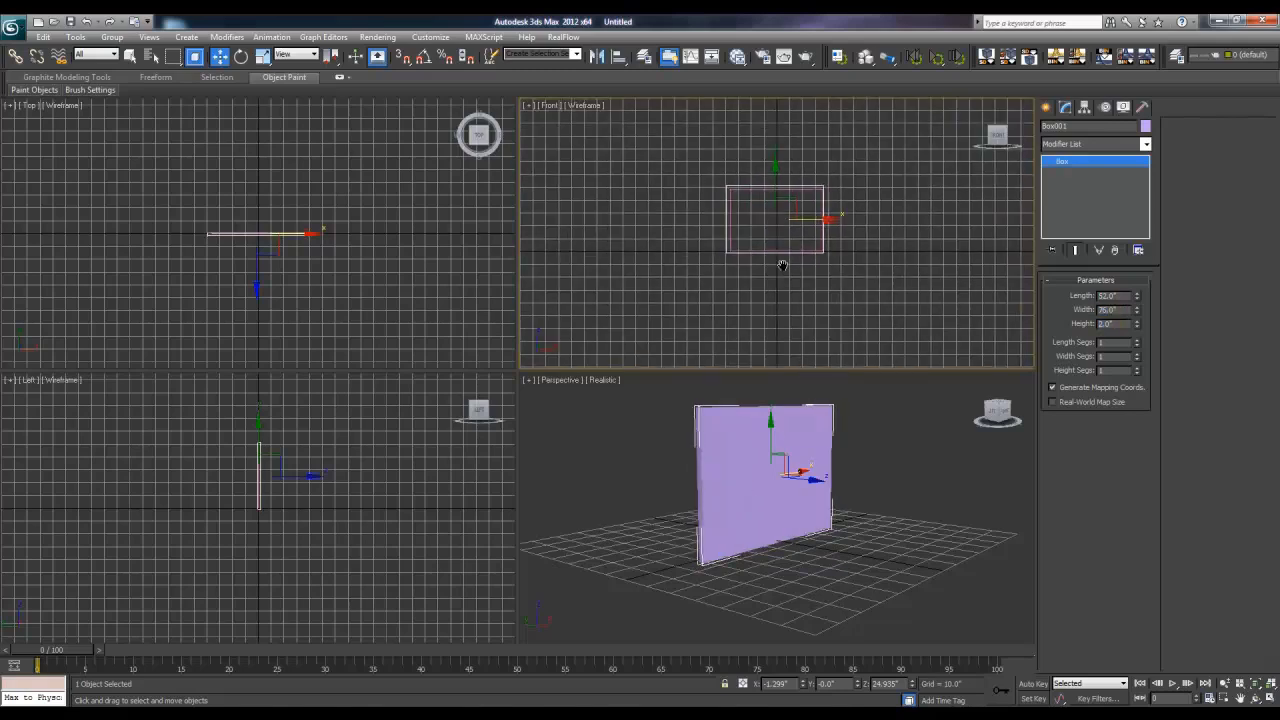
{"action": "key", "text": "alt+w"}
{"action": "scroll", "coordinate": [709, 311], "scroll_direction": "up", "scroll_amount": 4}
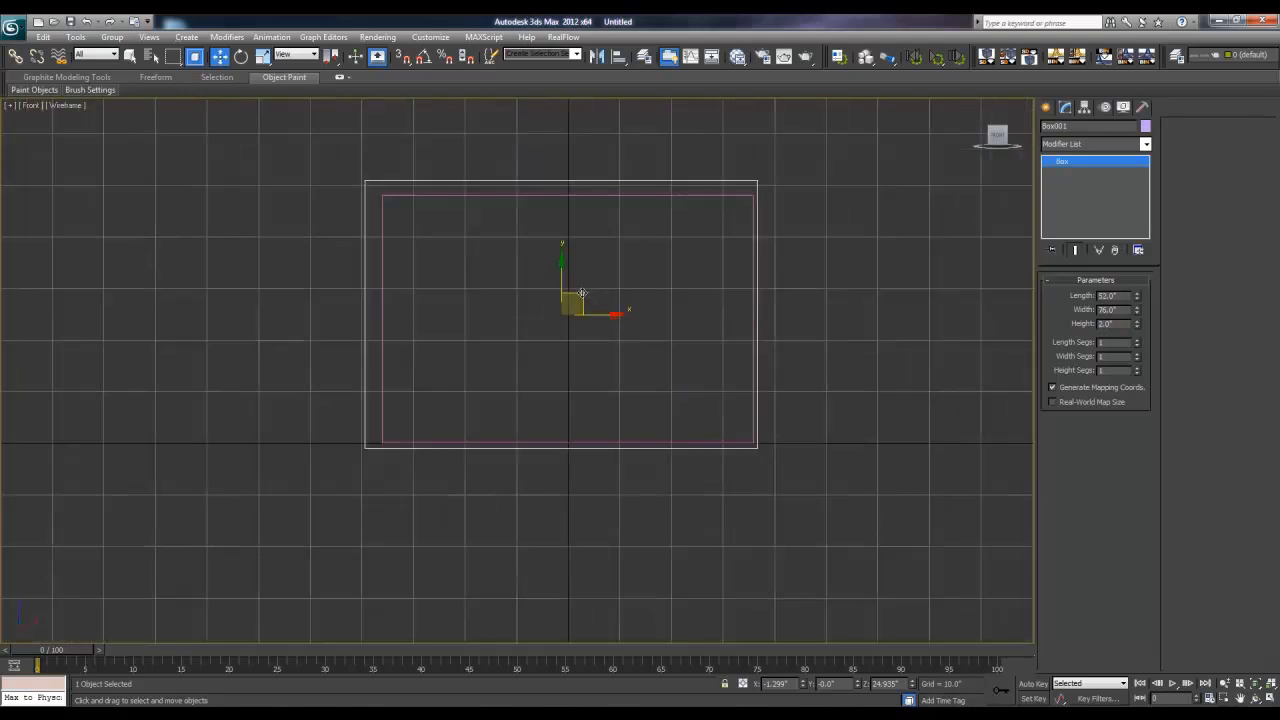
{"action": "left_click_drag", "start_coordinate": [582, 295], "coordinate": [586, 298]}
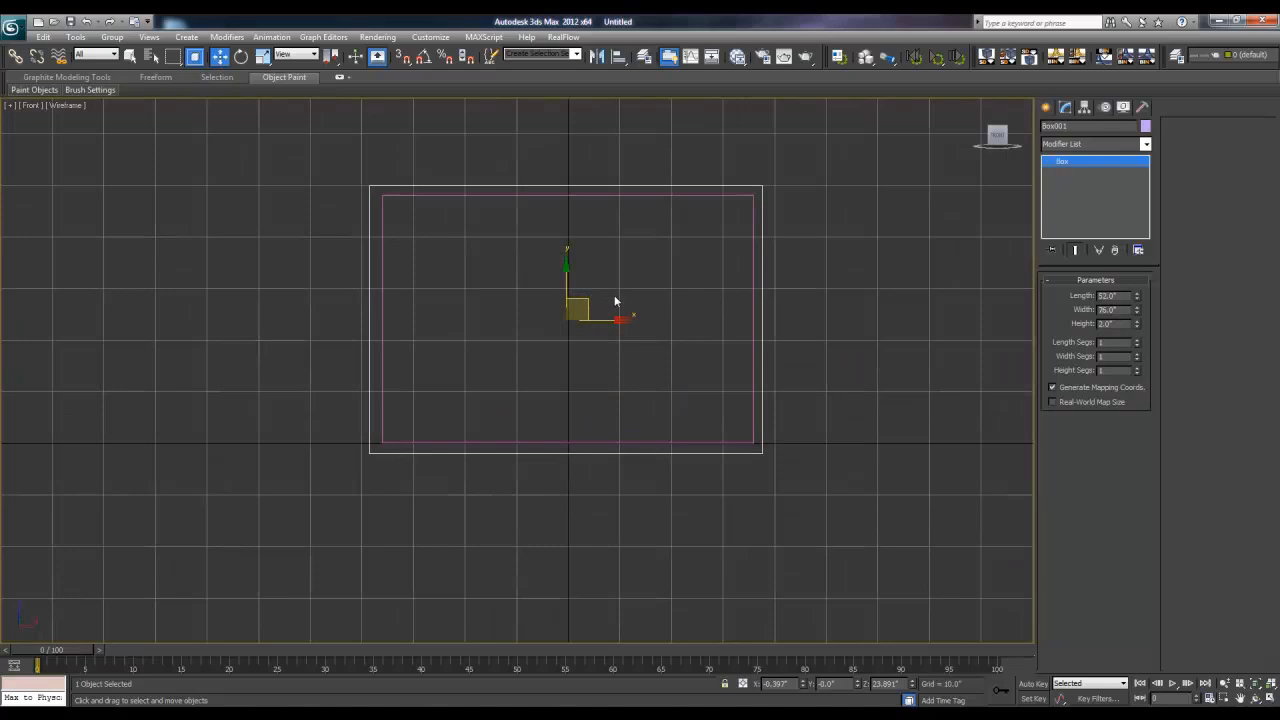
- Move the larger box about 2 inches along positive Y so it sits behind the mirror, and check its position from above
{"action": "key", "text": "alt+w"}
{"action": "left_click", "coordinate": [715, 446]}
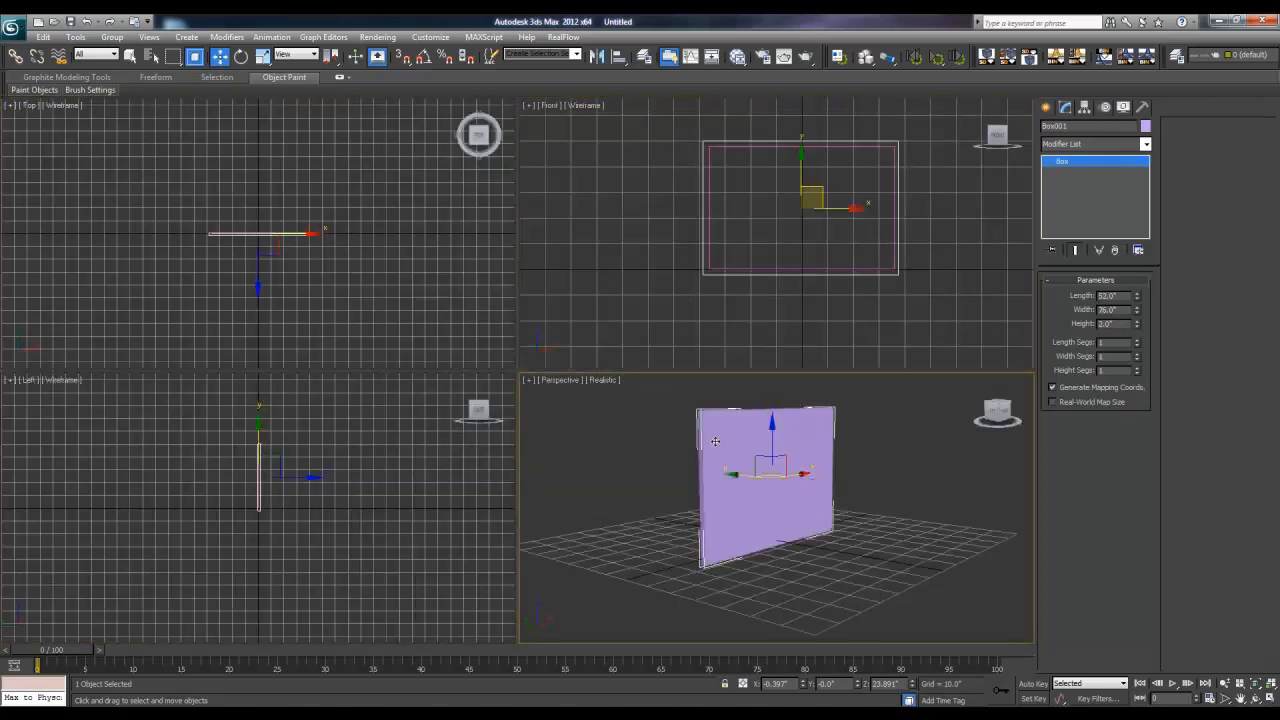
{"action": "scroll", "coordinate": [280, 255], "scroll_direction": "up", "scroll_amount": 5}
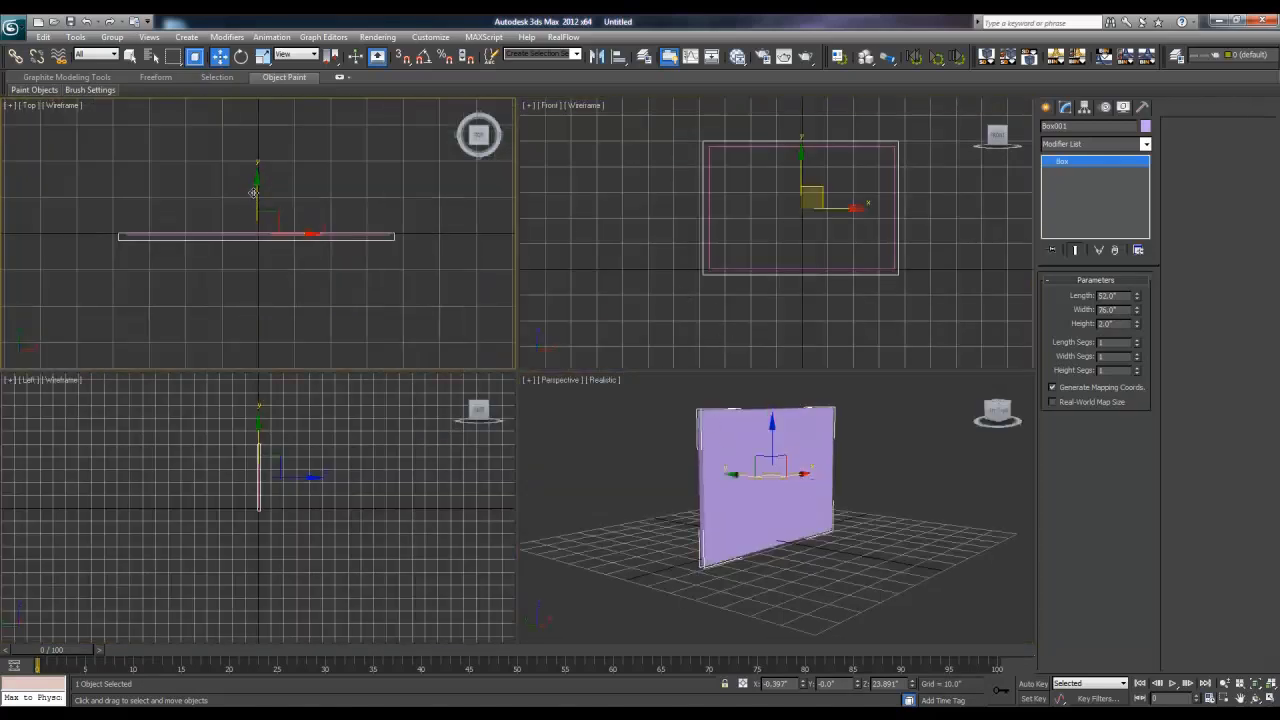
{"action": "left_click_drag", "start_coordinate": [255, 195], "coordinate": [255, 188]}
{"action": "right_click", "coordinate": [706, 495]}
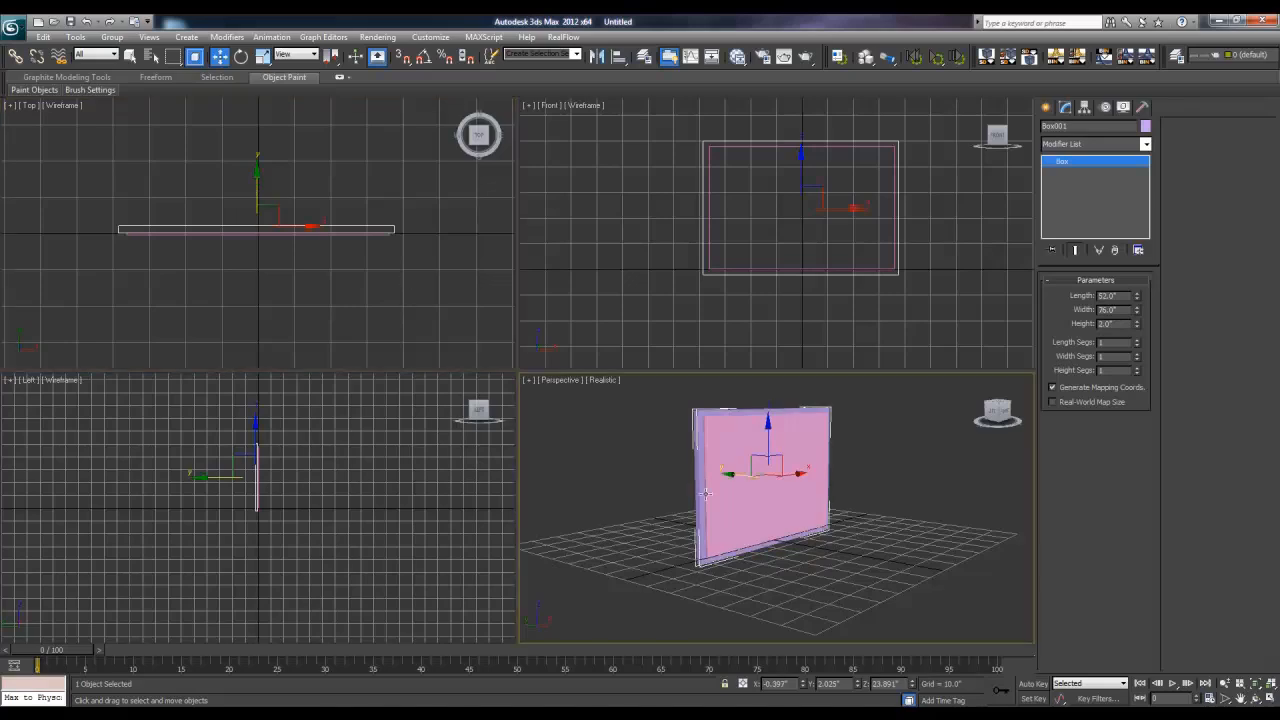
{"action": "key", "text": "alt+w"}
{"action": "key", "text": "alt+w"}
{"action": "right_click", "coordinate": [249, 253]}
{"action": "key", "text": "alt+w"}
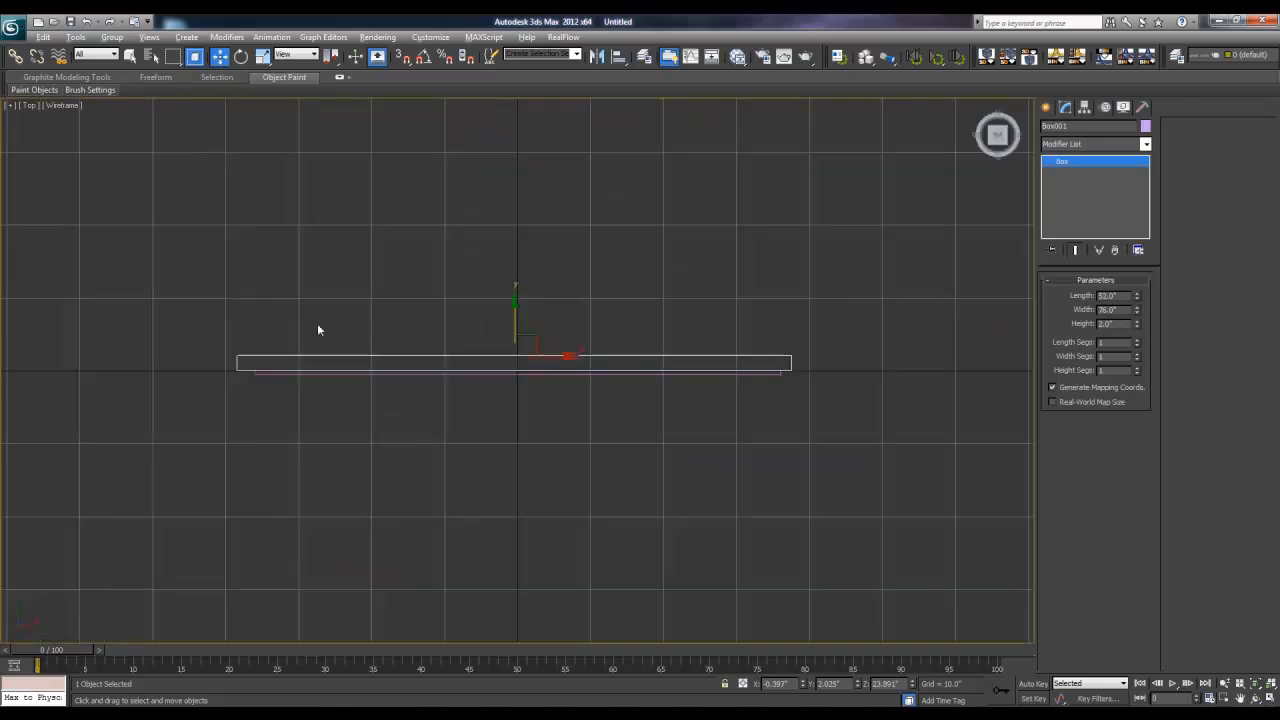
{"action": "key", "text": "alt+w"}
- Display edged faces in the Perspective view and convert the larger box to an editable poly
{"action": "right_click", "coordinate": [708, 506]}
{"action": "key", "text": "alt+w"}
{"action": "middle_click_drag", "start_coordinate": [521, 436], "coordinate": [606, 500]}
{"action": "scroll", "coordinate": [606, 500], "scroll_direction": "up", "scroll_amount": 3}
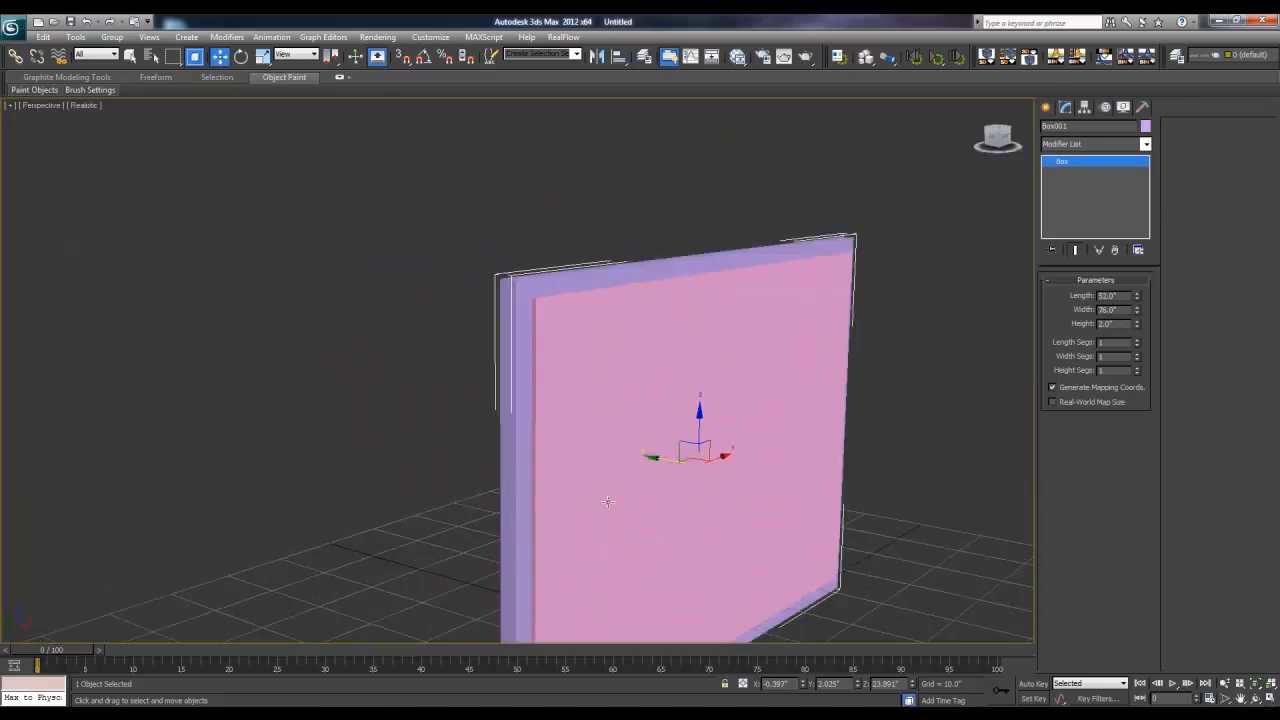
{"action": "key", "text": "F4"}
{"action": "right_click", "coordinate": [517, 315]}
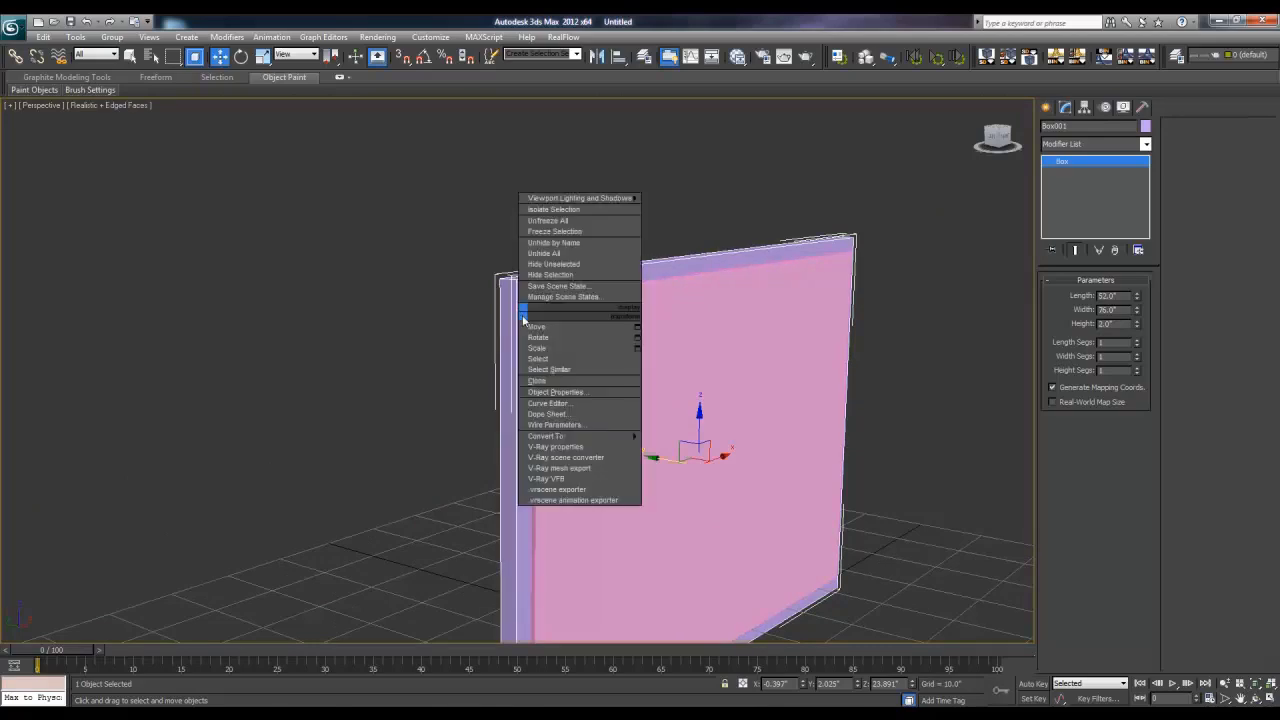
{"action": "mouse_move", "coordinate": [557, 440]}
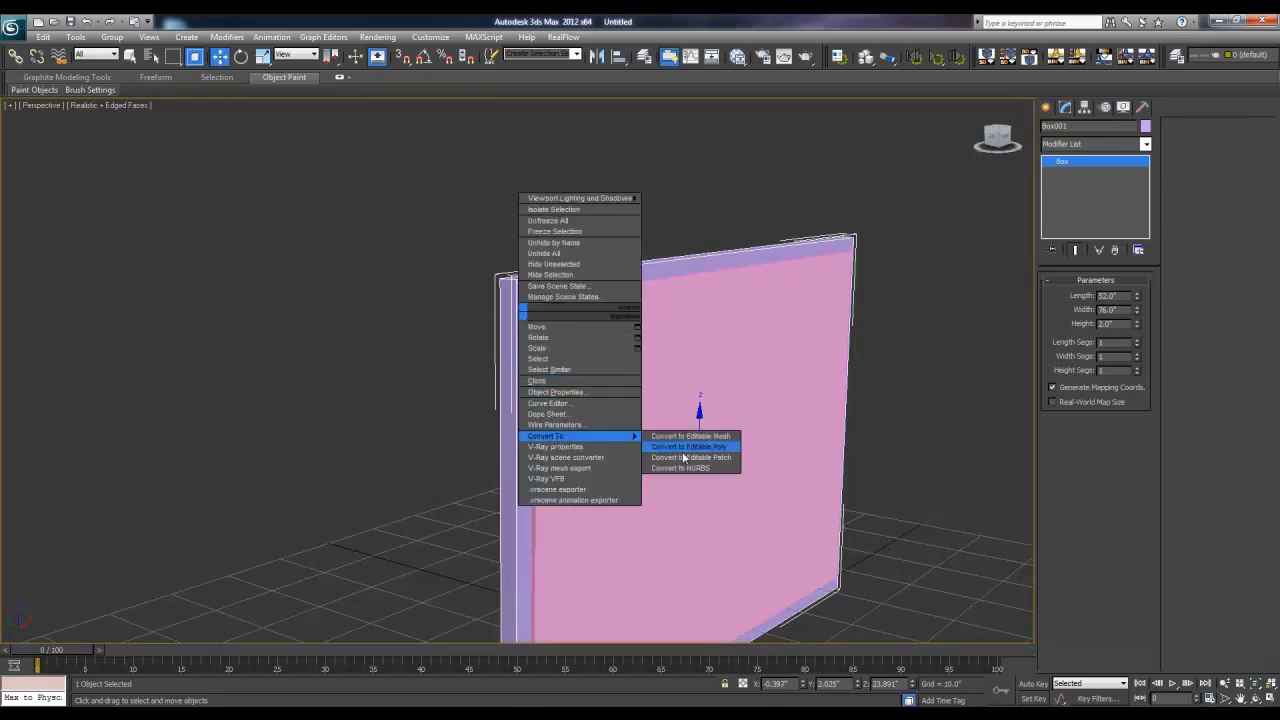
{"action": "left_click", "coordinate": [684, 449]}
- Select the larger box's front polygon behind the mirror and inset it by 1 inch
{"action": "left_click", "coordinate": [1110, 295]}
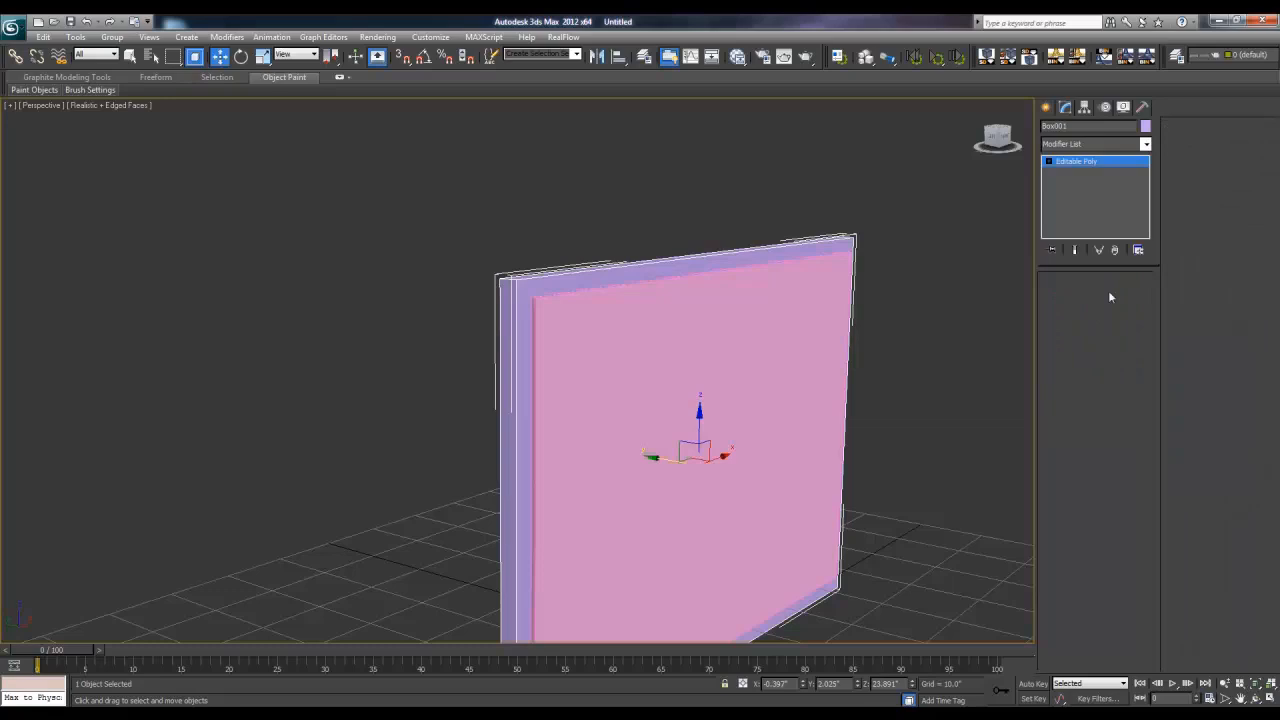
{"action": "left_click", "coordinate": [672, 369]}
{"action": "key", "text": "alt+w"}
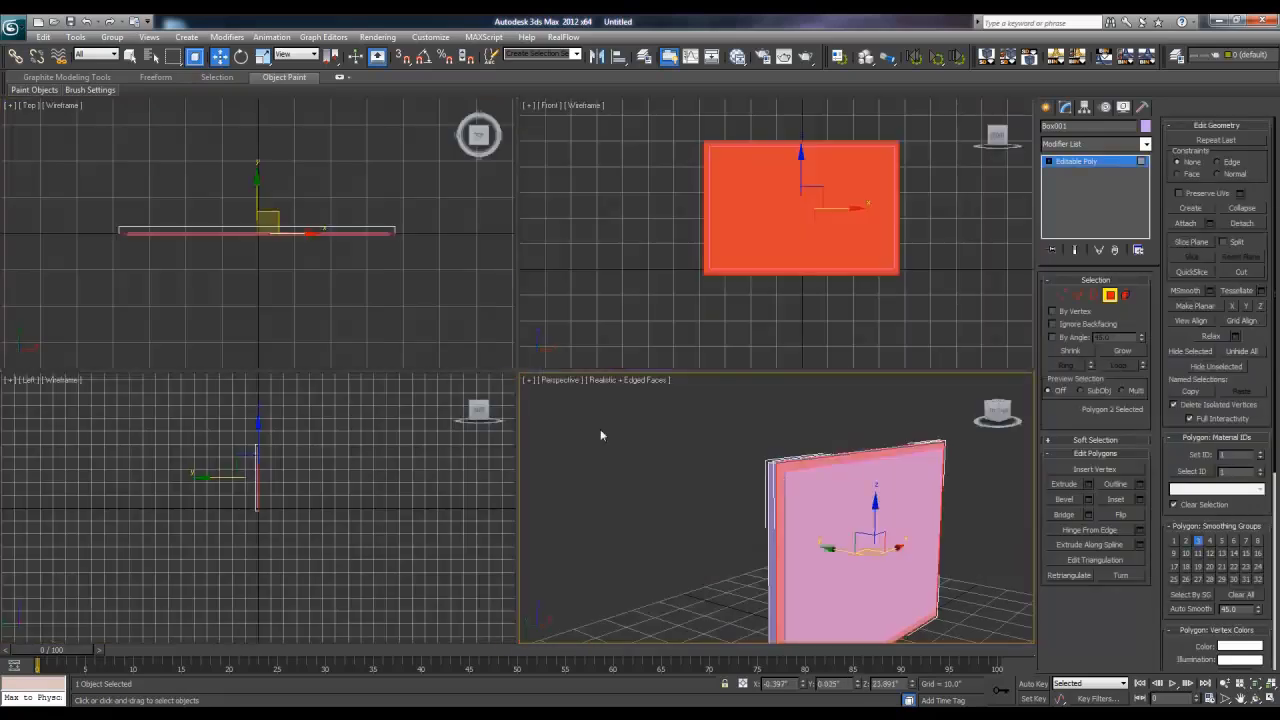
{"action": "right_click", "coordinate": [705, 270]}
{"action": "key", "text": "alt+w"}
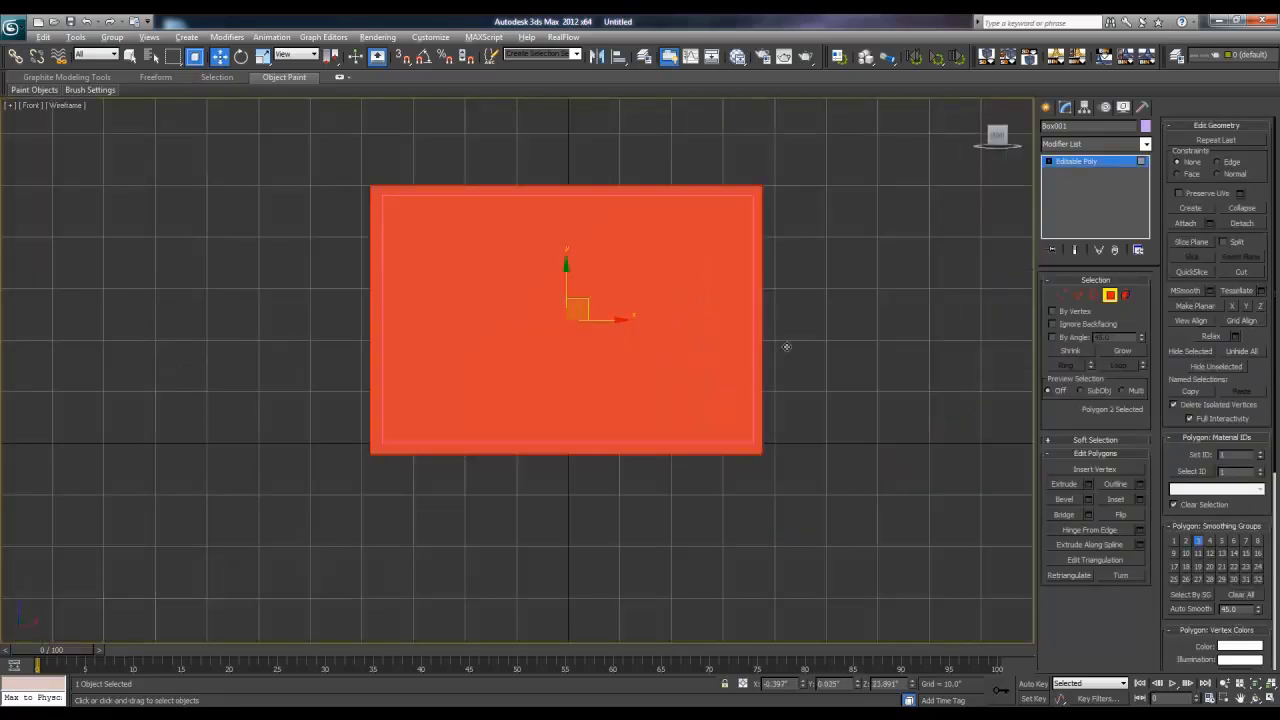
{"action": "left_click", "coordinate": [1139, 499]}
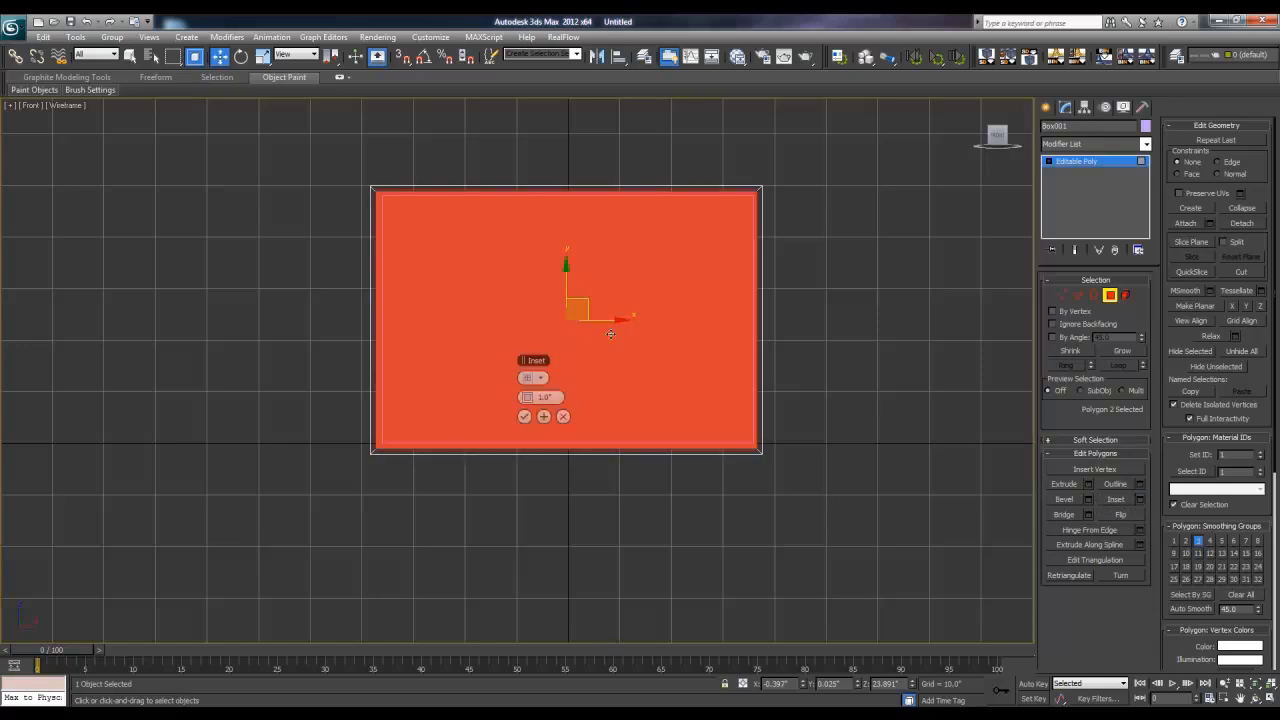
{"action": "left_click", "coordinate": [526, 417]}
{"action": "left_click", "coordinate": [1064, 294]}
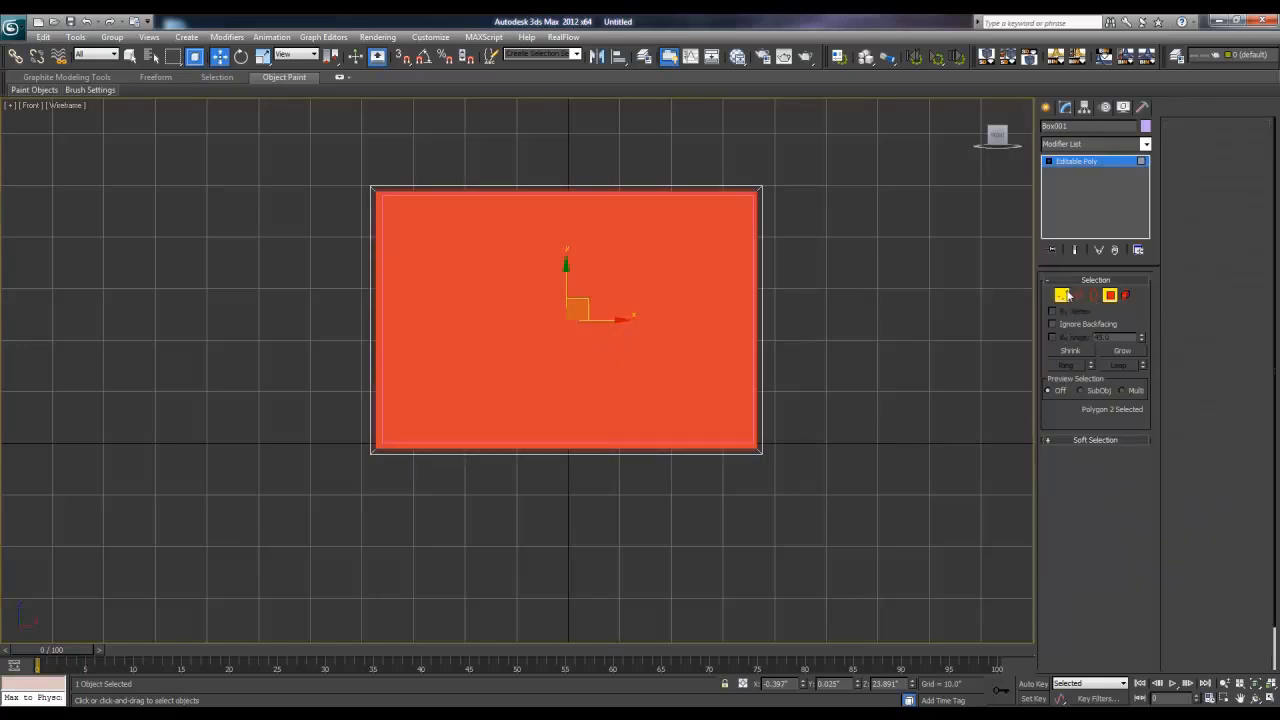
{"action": "middle_click_drag", "start_coordinate": [551, 234], "coordinate": [580, 237]}
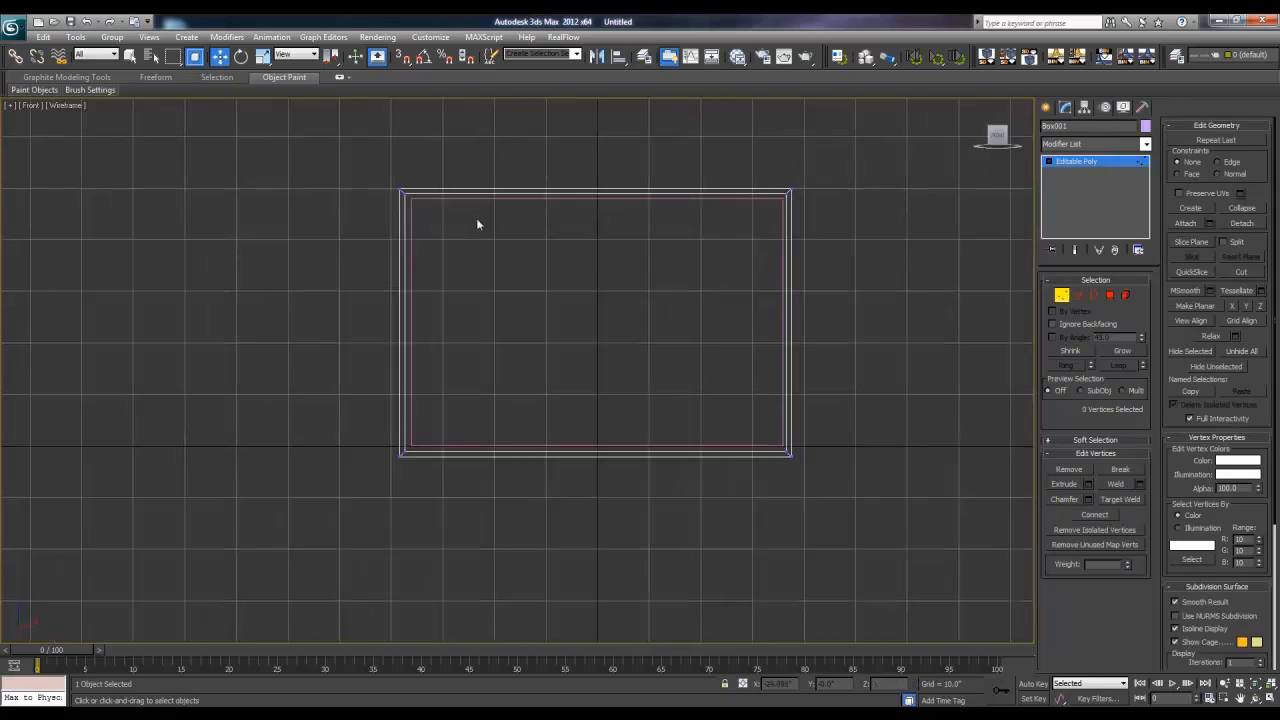
{"action": "left_click_drag", "start_coordinate": [412, 260], "coordinate": [406, 460]}
{"action": "middle_click_drag", "start_coordinate": [432, 350], "coordinate": [446, 374]}
- Leave vertex editing and set the whole larger box's X position to 0
{"action": "left_click", "coordinate": [1069, 163]}
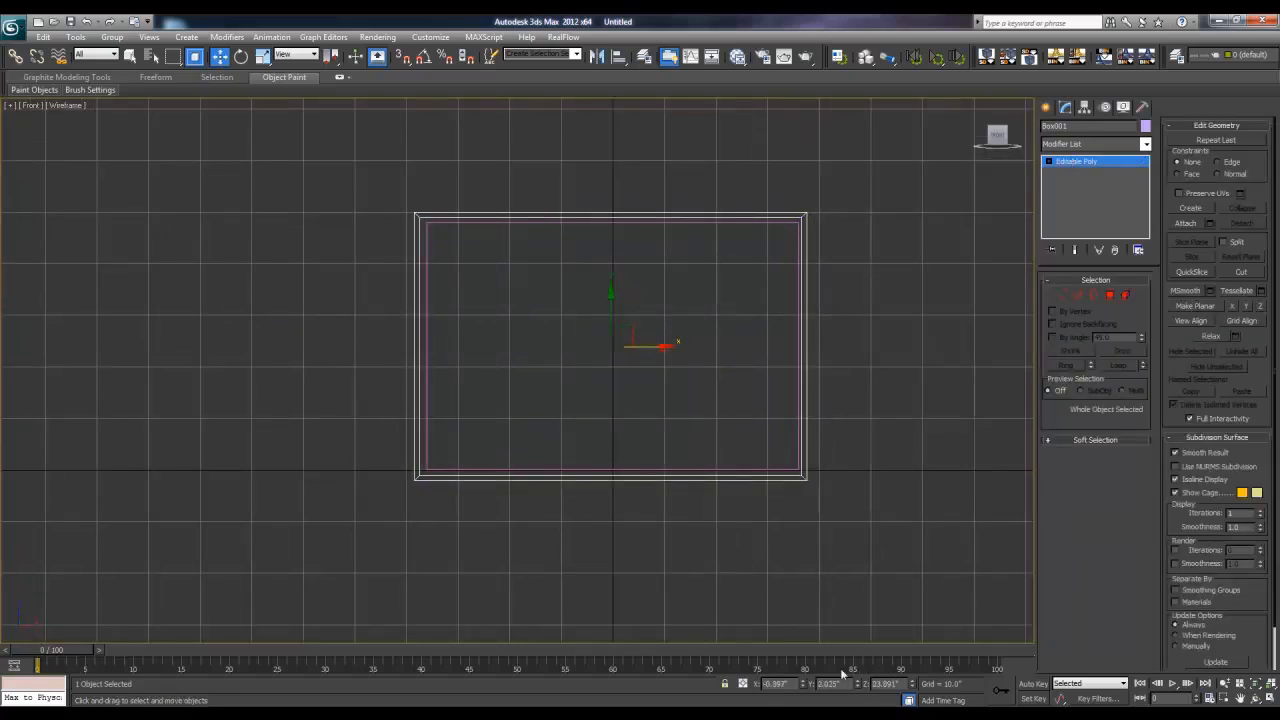
{"action": "right_click", "coordinate": [805, 686]}
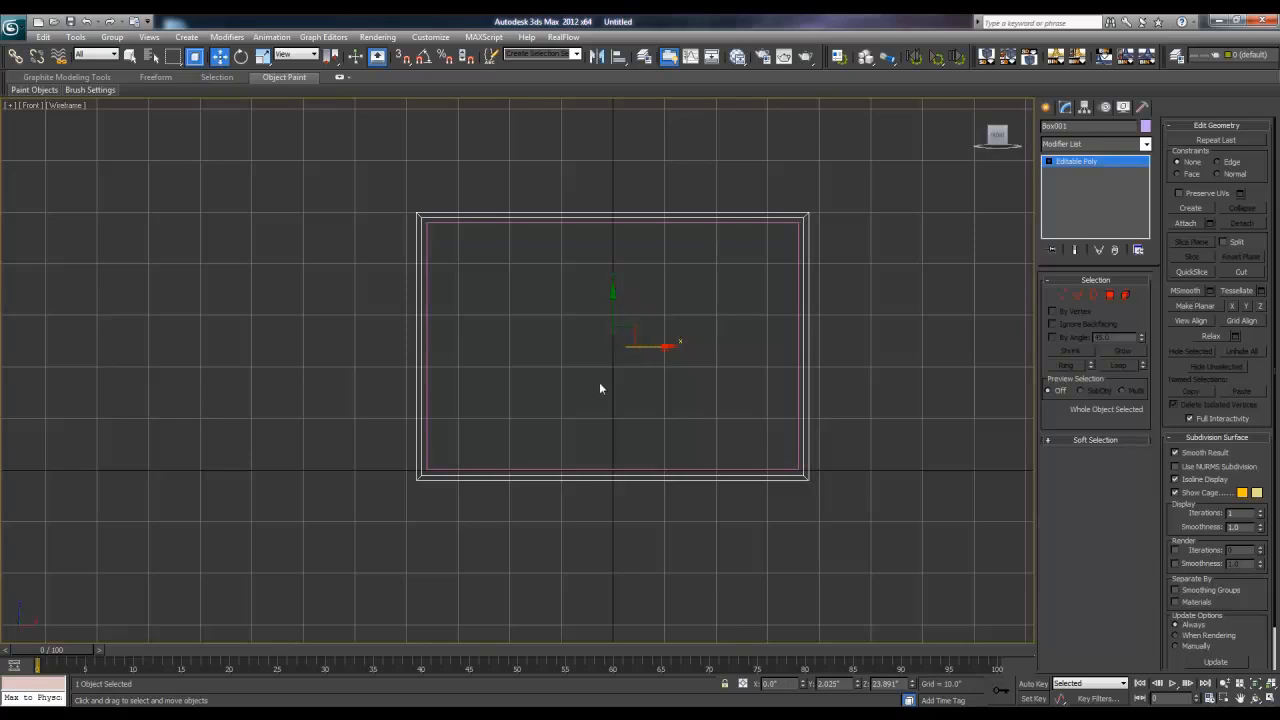
{"action": "scroll", "coordinate": [597, 375], "scroll_direction": "up", "scroll_amount": 3}
{"action": "left_click_drag", "start_coordinate": [650, 293], "coordinate": [647, 295]}
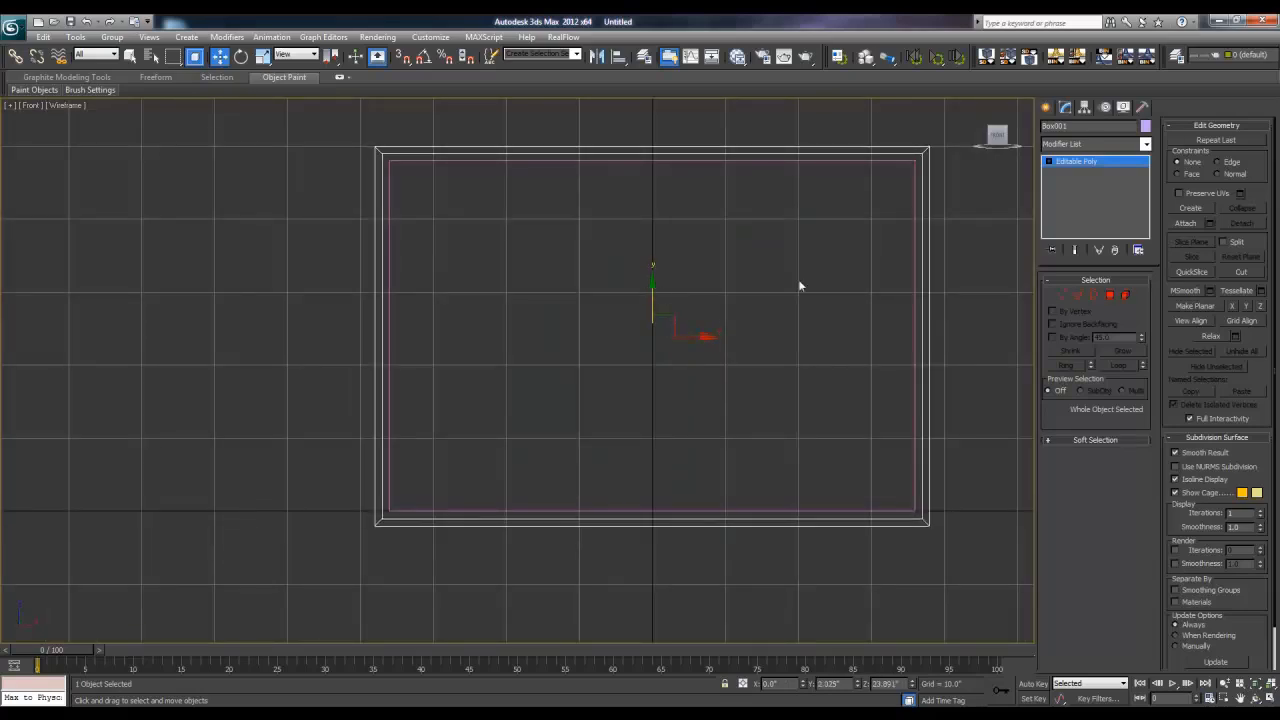
- Select the two inset vertices on the box's right side and move them inward to about X 36.2 inches
{"action": "left_click", "coordinate": [1057, 292]}
{"action": "left_click", "coordinate": [928, 151]}
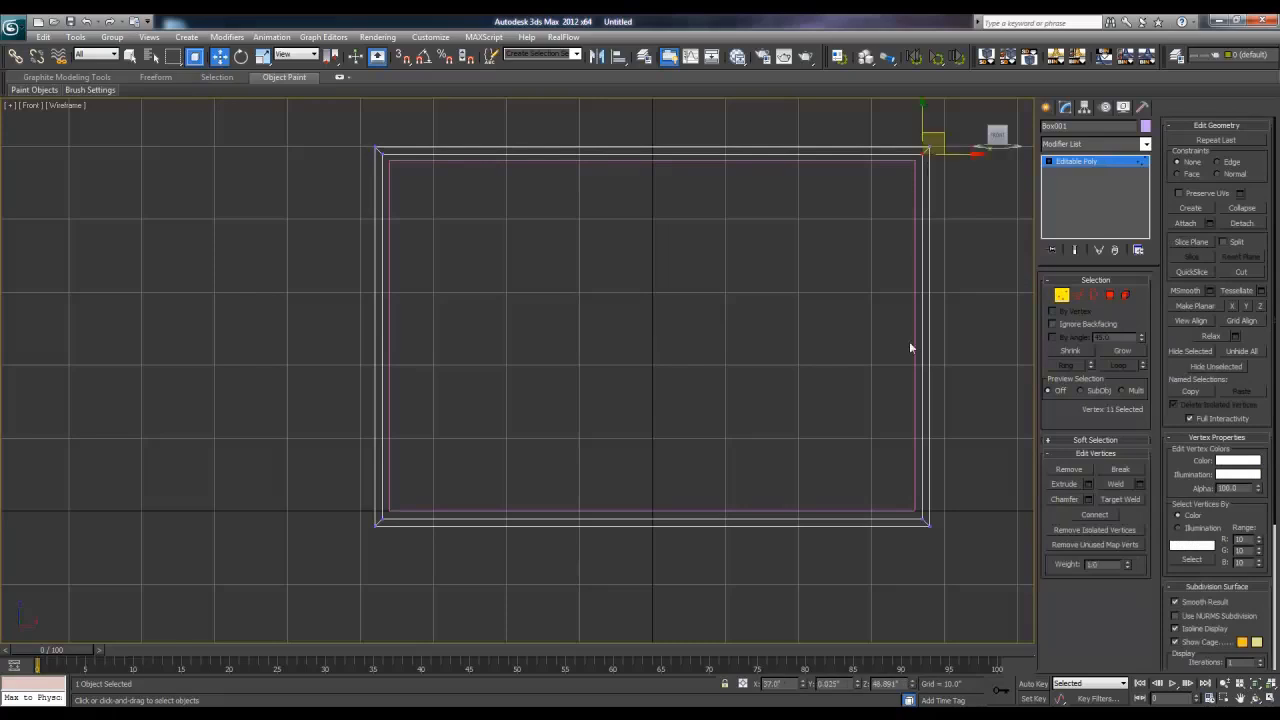
{"action": "left_click_drag", "start_coordinate": [926, 531], "coordinate": [927, 532], "text": "ctrl"}
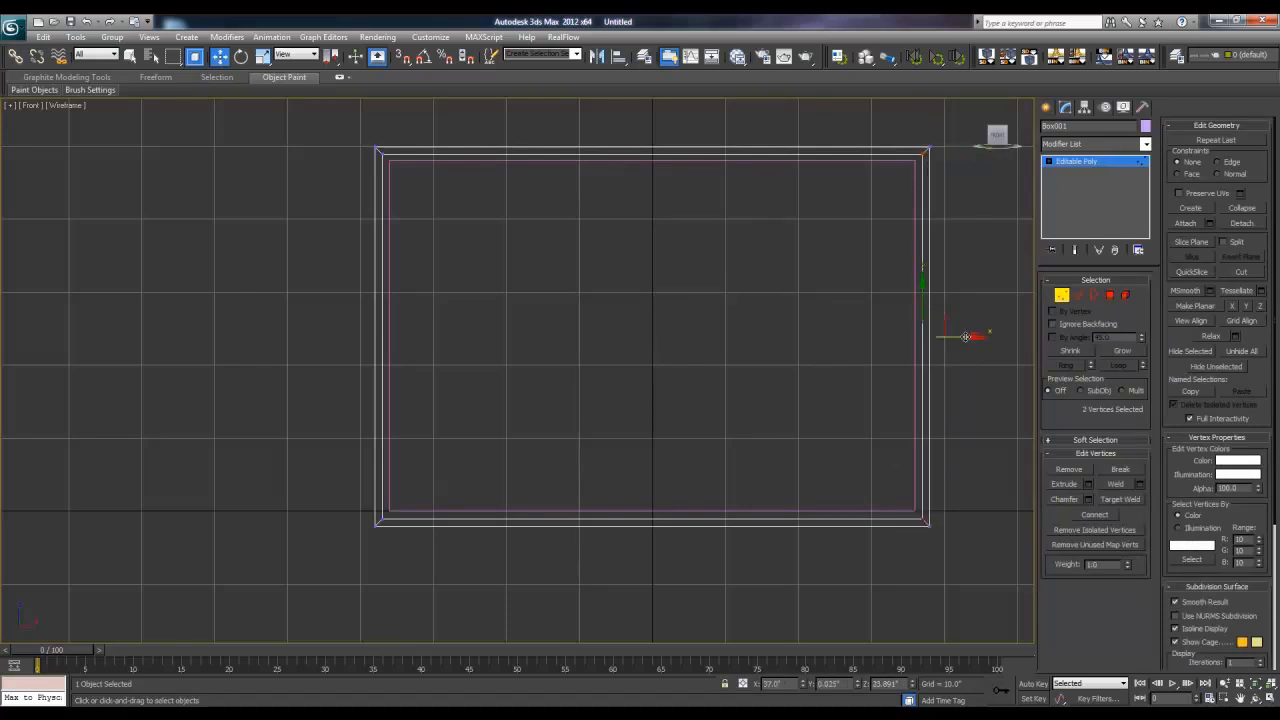
{"action": "left_click_drag", "start_coordinate": [964, 336], "coordinate": [955, 338]}
- Select the two upper inset vertices and lower them to about Z 48.5 inches, closer to the mirror's top edge
{"action": "left_click_drag", "start_coordinate": [927, 177], "coordinate": [906, 158]}
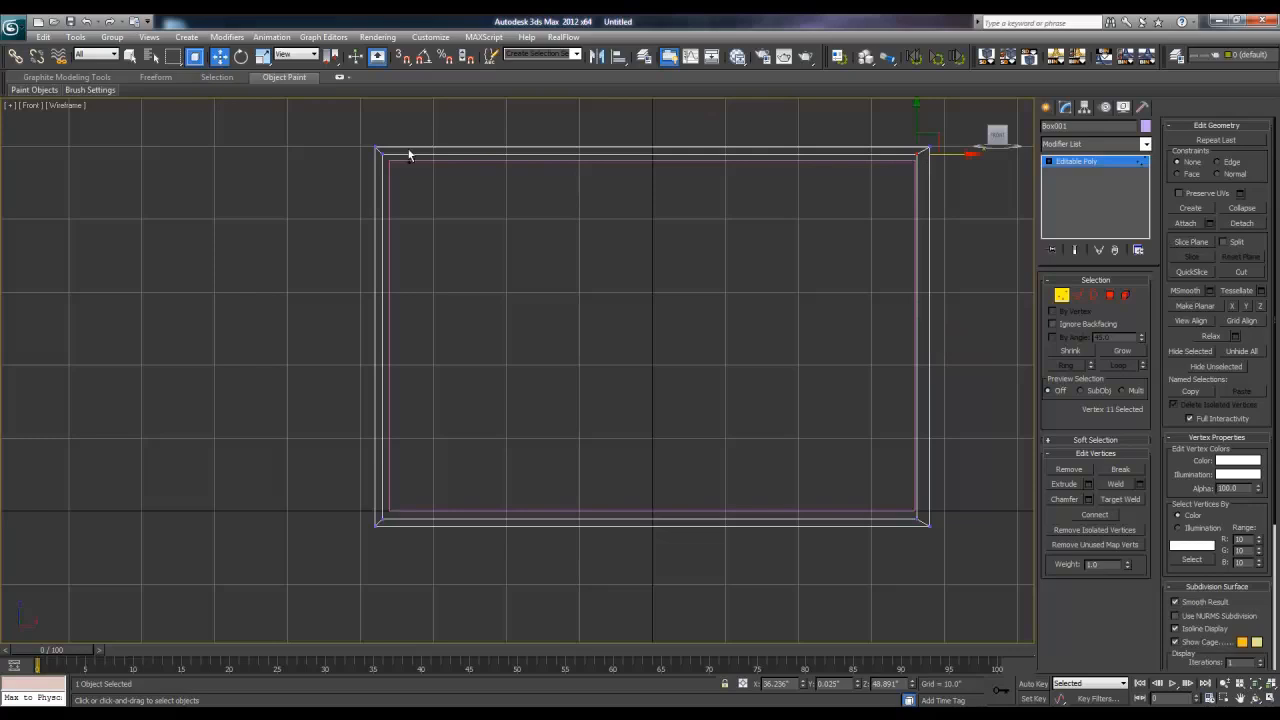
{"action": "left_click_drag", "start_coordinate": [407, 152], "coordinate": [381, 162]}
{"action": "left_click_drag", "start_coordinate": [649, 111], "coordinate": [648, 115]}
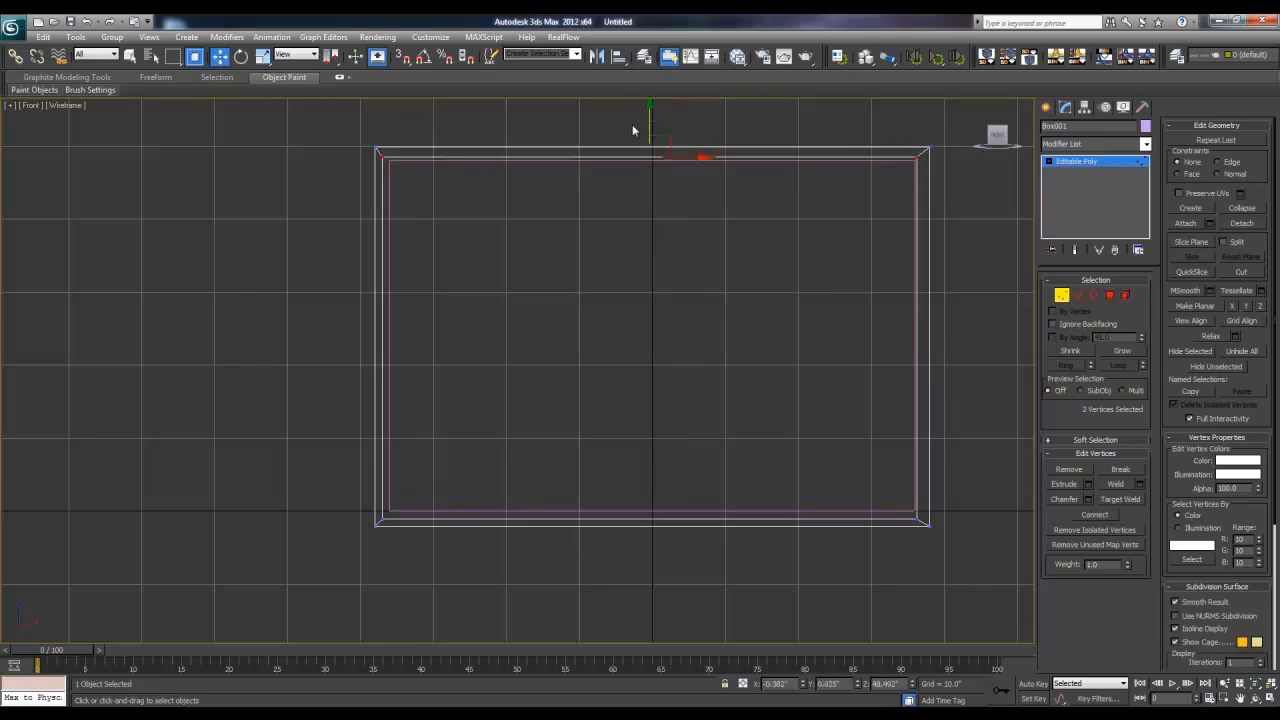
- Select the two inset vertices on the box's left side and move them inward to about X -36.4 inches
{"action": "middle_click_drag", "start_coordinate": [499, 242], "coordinate": [554, 229]}
{"action": "left_click_drag", "start_coordinate": [473, 140], "coordinate": [440, 514]}
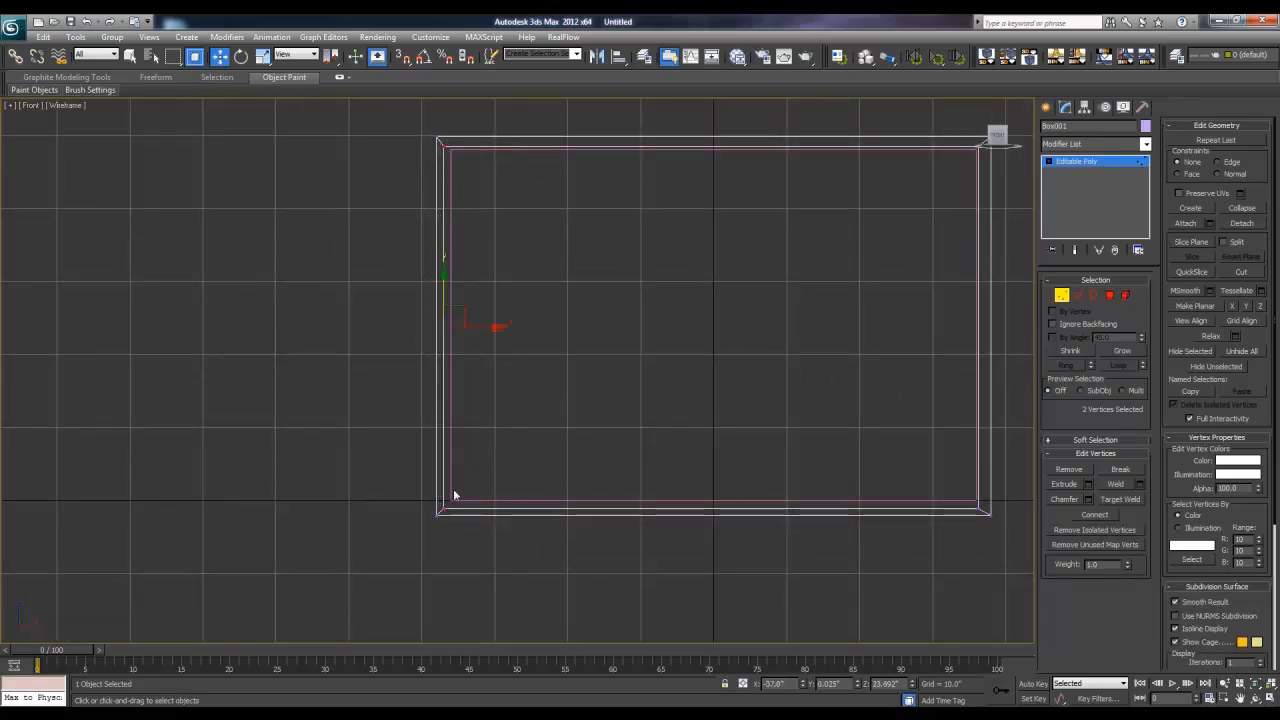
{"action": "left_click_drag", "start_coordinate": [500, 325], "coordinate": [500, 325]}
{"action": "middle_click_drag", "start_coordinate": [701, 452], "coordinate": [680, 348]}
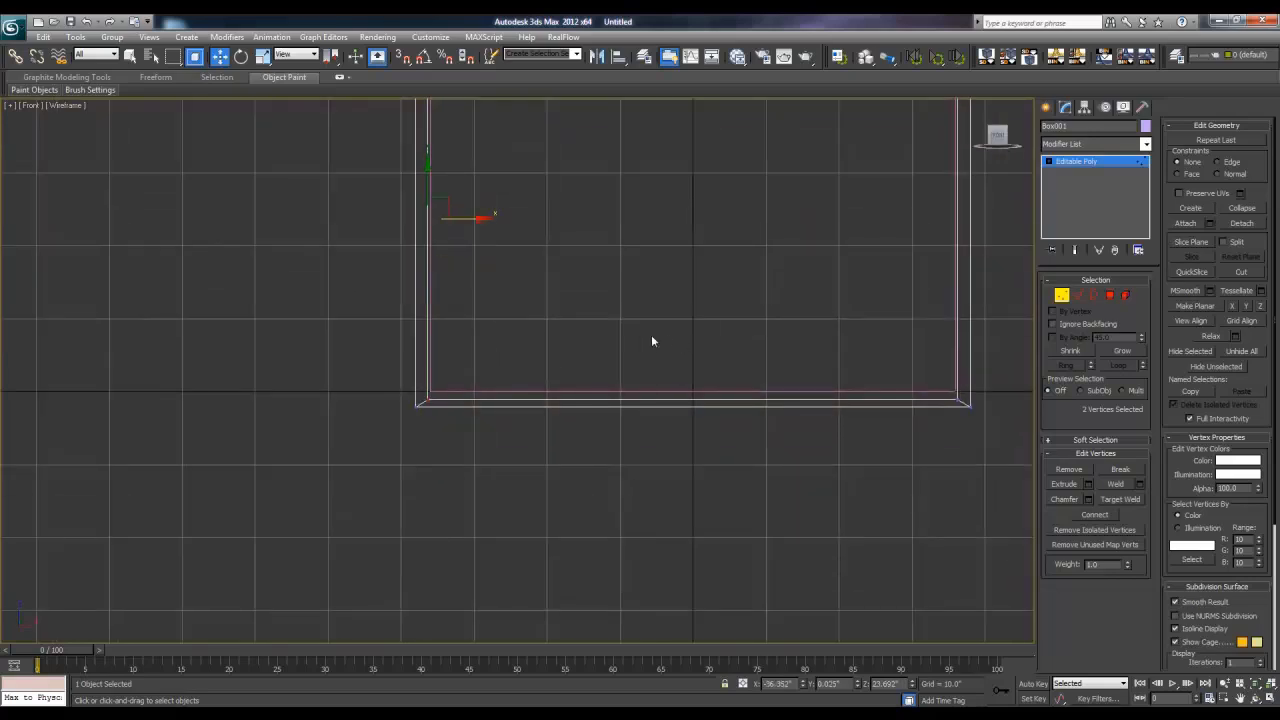
- Select the two lower inset vertices and raise them to about Z -0.4 inches, closer to the mirror's bottom edge
{"action": "left_click_drag", "start_coordinate": [967, 393], "coordinate": [633, 420]}
{"action": "left_click_drag", "start_coordinate": [437, 413], "coordinate": [423, 420]}
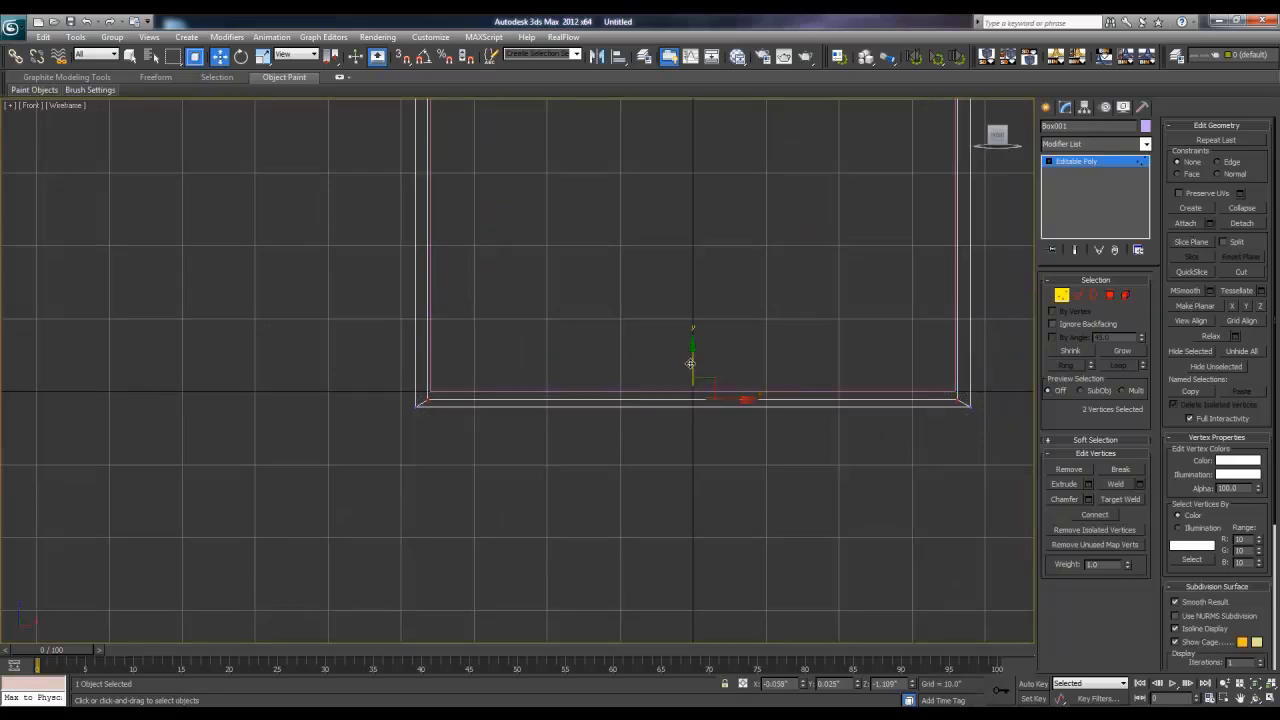
{"action": "left_click_drag", "start_coordinate": [690, 363], "coordinate": [690, 358]}
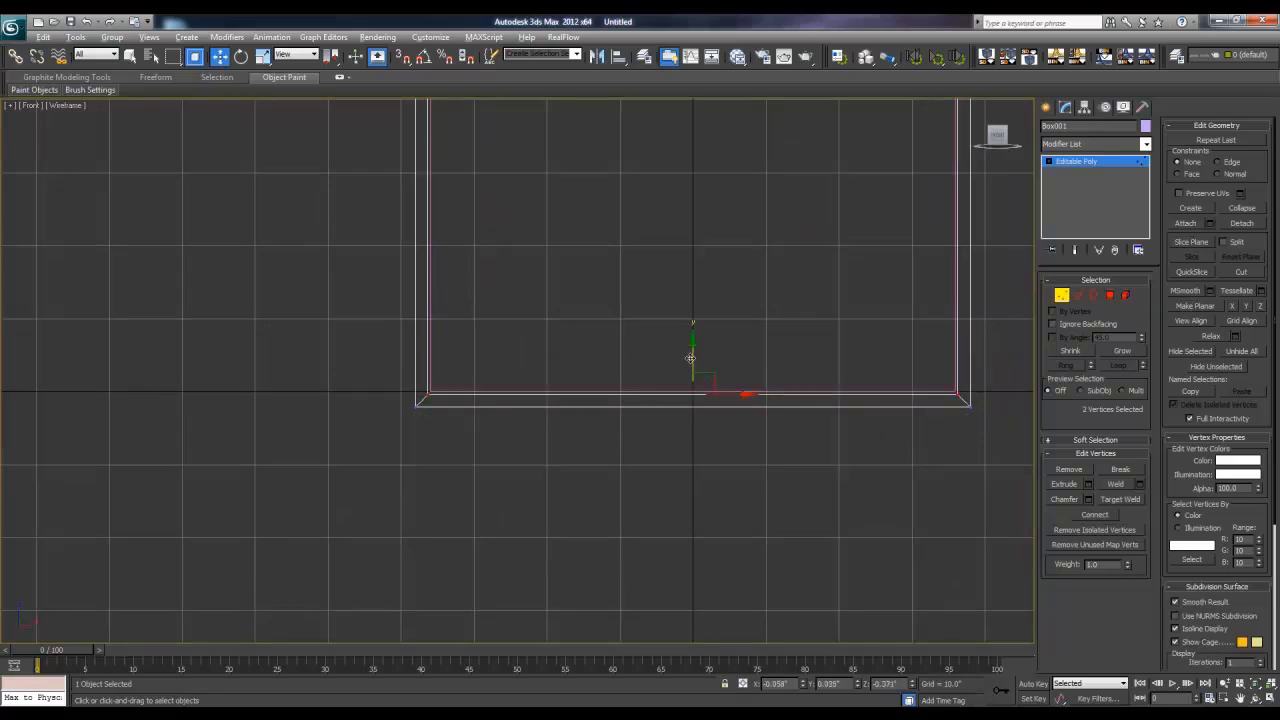
- Extrude the frame's inset front polygon about 1.5 inches inward to form a recess for the mirror
{"action": "key", "text": "alt+w"}
{"action": "right_click", "coordinate": [711, 497]}
{"action": "key", "text": "alt+w"}
{"action": "left_click", "coordinate": [1110, 295]}
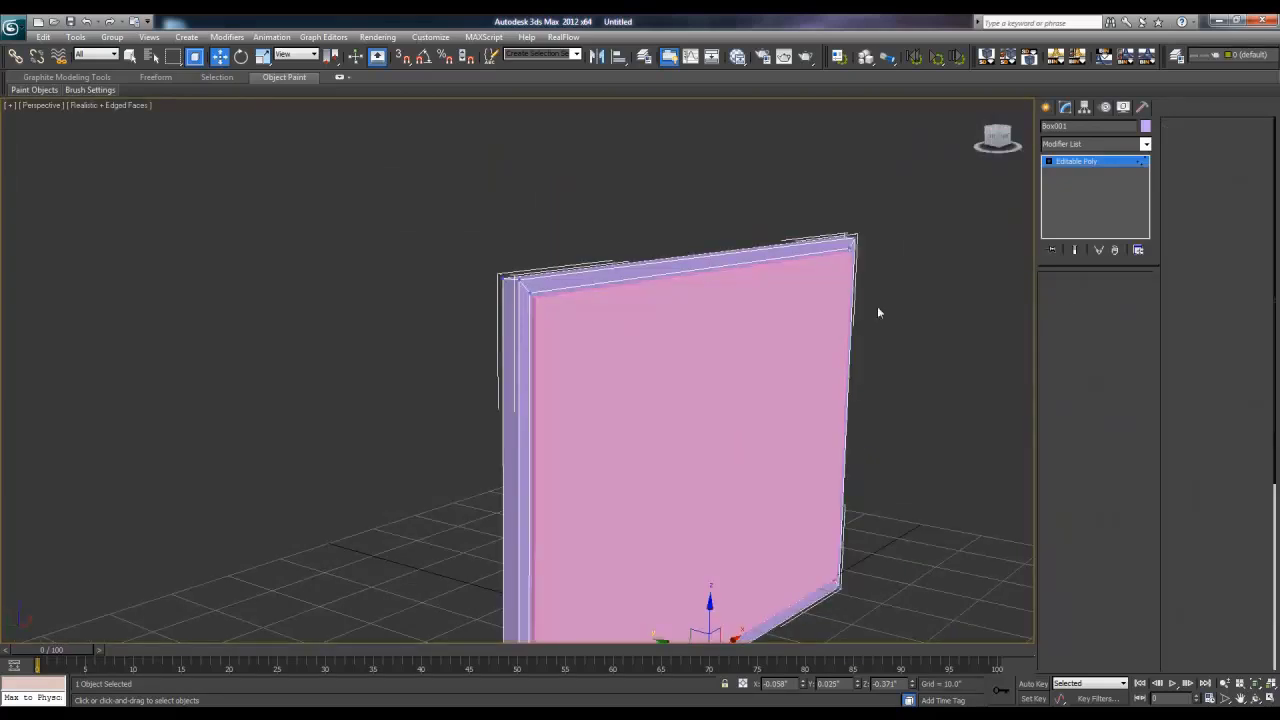
{"action": "key", "text": "4"}
{"action": "key", "text": "alt+w"}
{"action": "right_click", "coordinate": [342, 293]}
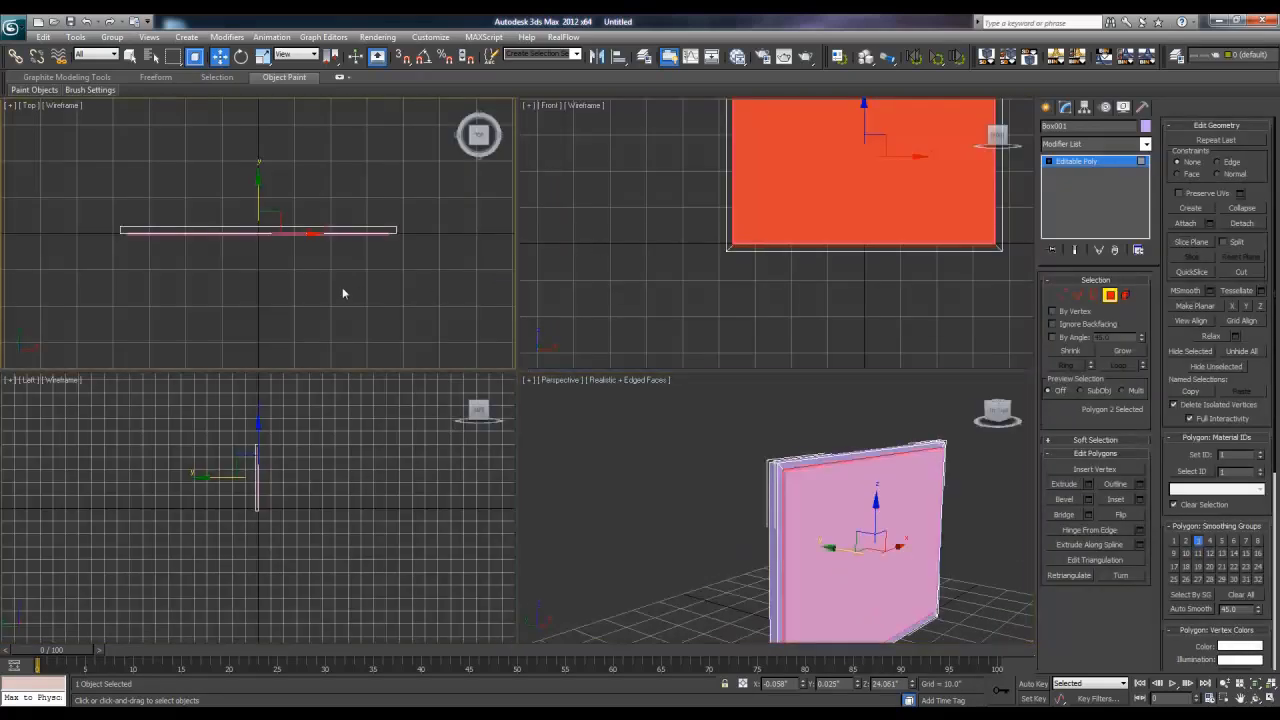
{"action": "key", "text": "alt+w"}
{"action": "key", "text": "z"}
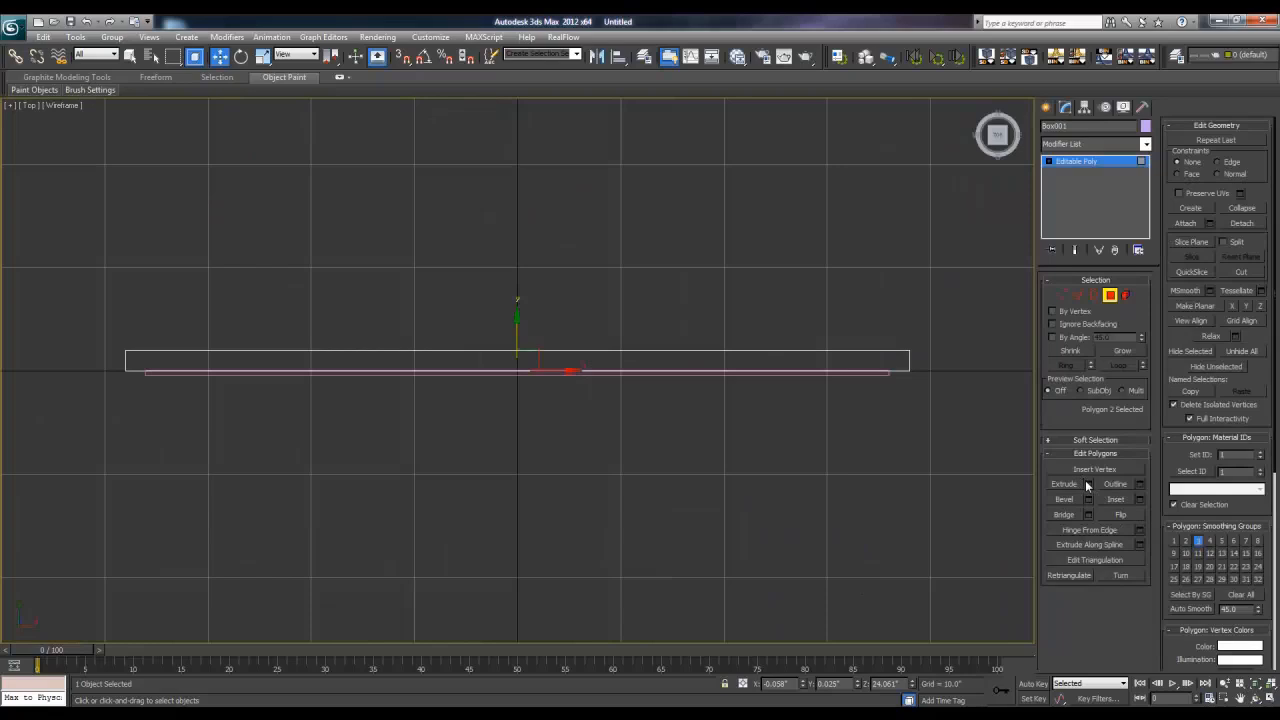
{"action": "left_click", "coordinate": [1087, 484]}
{"action": "right_click", "coordinate": [525, 398]}
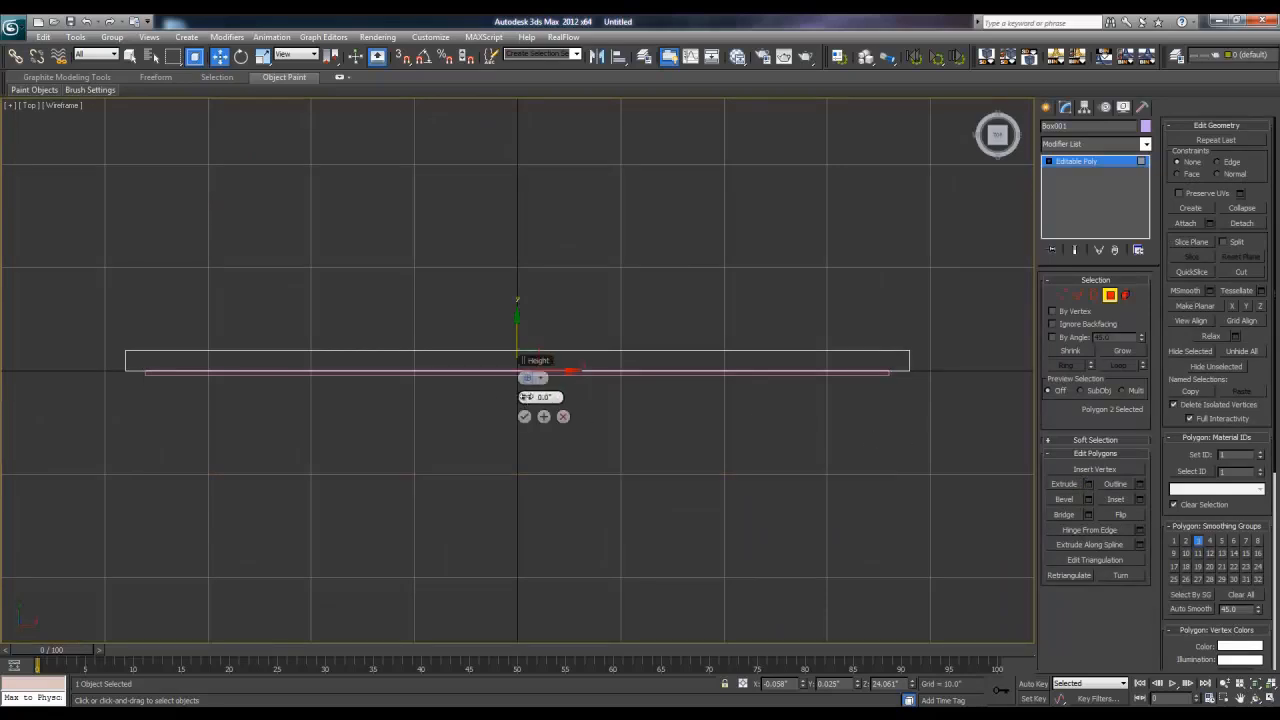
{"action": "left_click_drag", "start_coordinate": [526, 397], "coordinate": [510, 397]}
{"action": "double_click", "coordinate": [542, 397]}
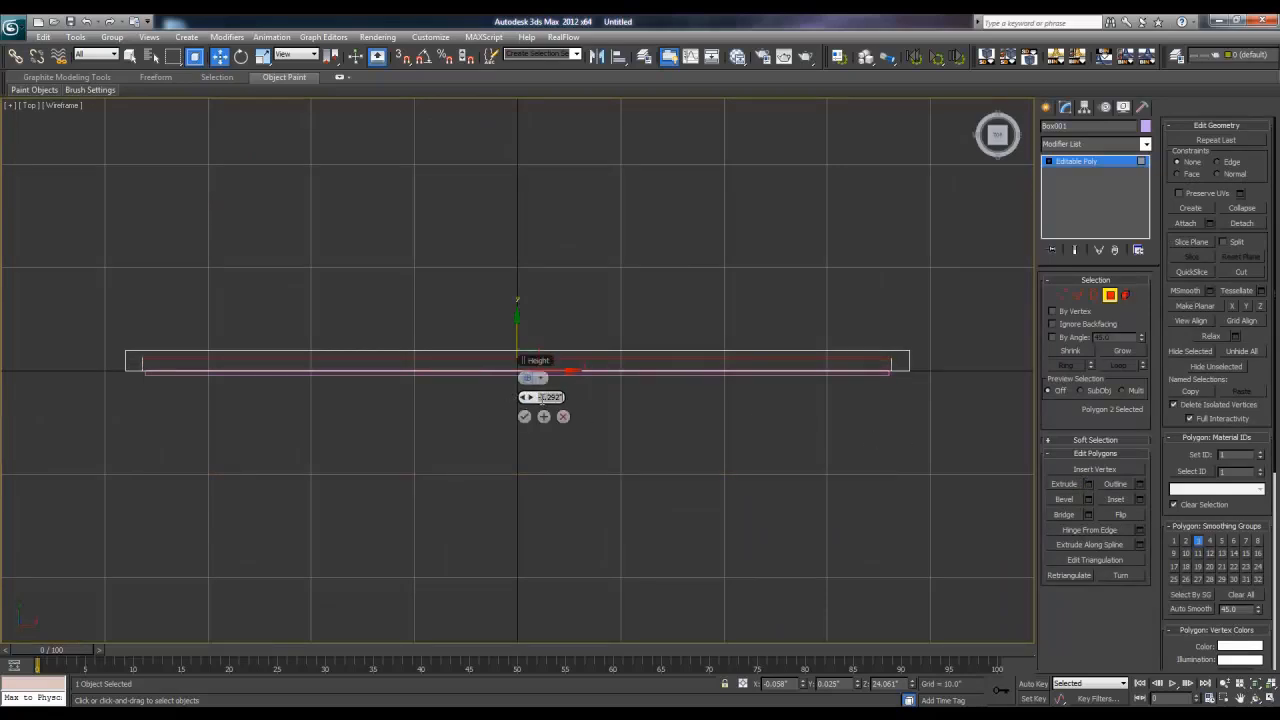
{"action": "key", "text": "BackSpace"}
{"action": "left_click", "coordinate": [524, 416]}
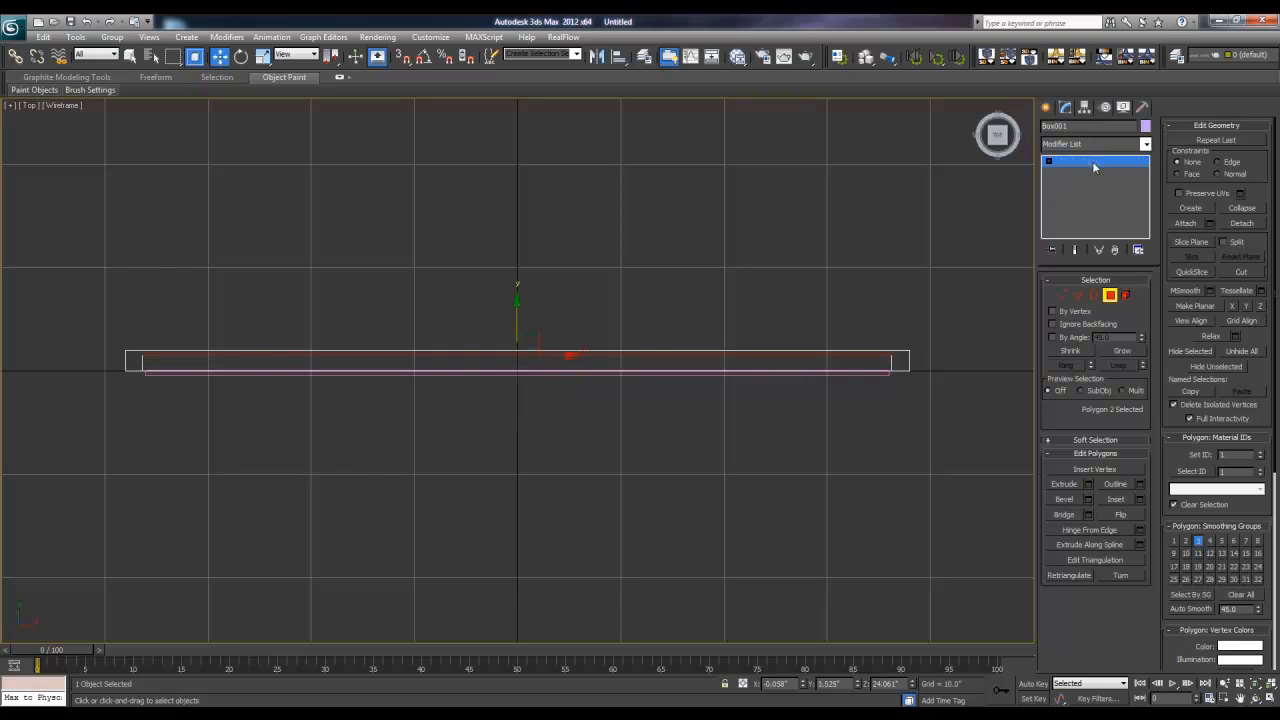
- Select the mirror box and move it back into the frame's recess, to about Y 0.8 inches
{"action": "left_click", "coordinate": [538, 347]}
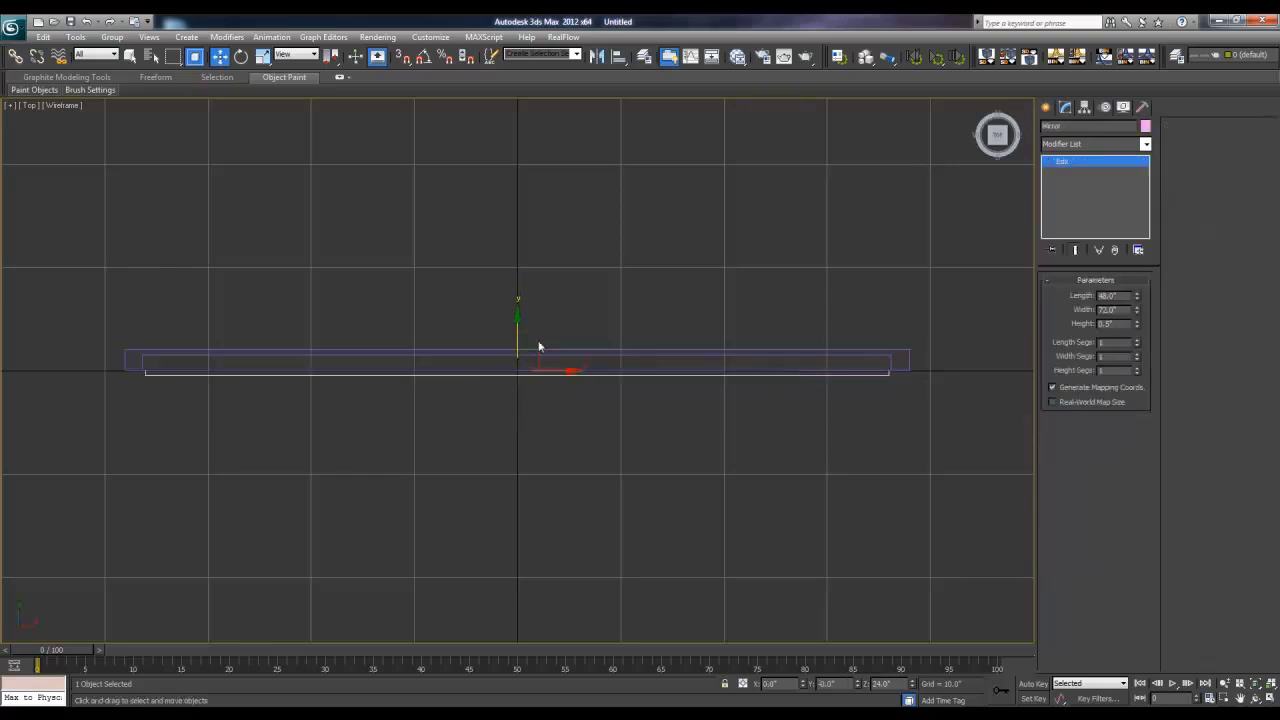
{"action": "left_click_drag", "start_coordinate": [515, 333], "coordinate": [514, 329]}
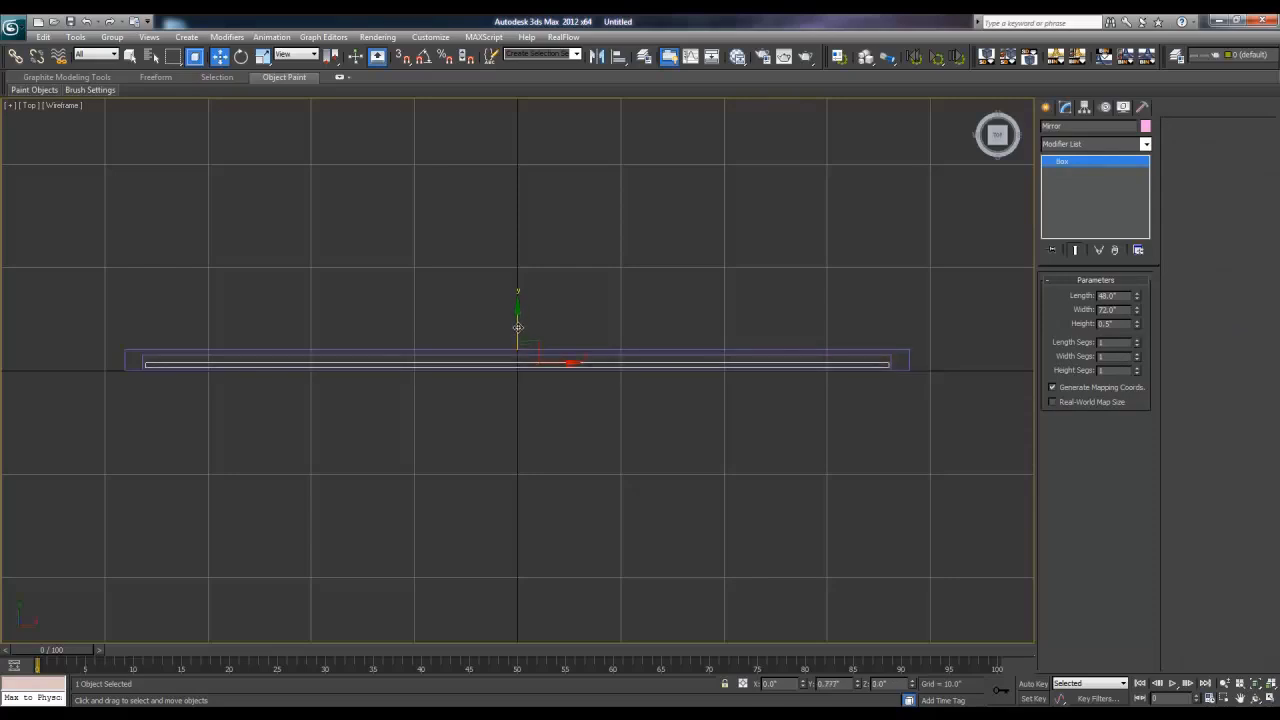
{"action": "left_click", "coordinate": [543, 407]}
- Examine in perspective how the mirror sits inside the recessed frame, from the front and from both sides
{"action": "key", "text": "alt+w"}
{"action": "key", "text": "alt+w"}
{"action": "scroll", "coordinate": [686, 426], "scroll_direction": "up", "scroll_amount": 3}
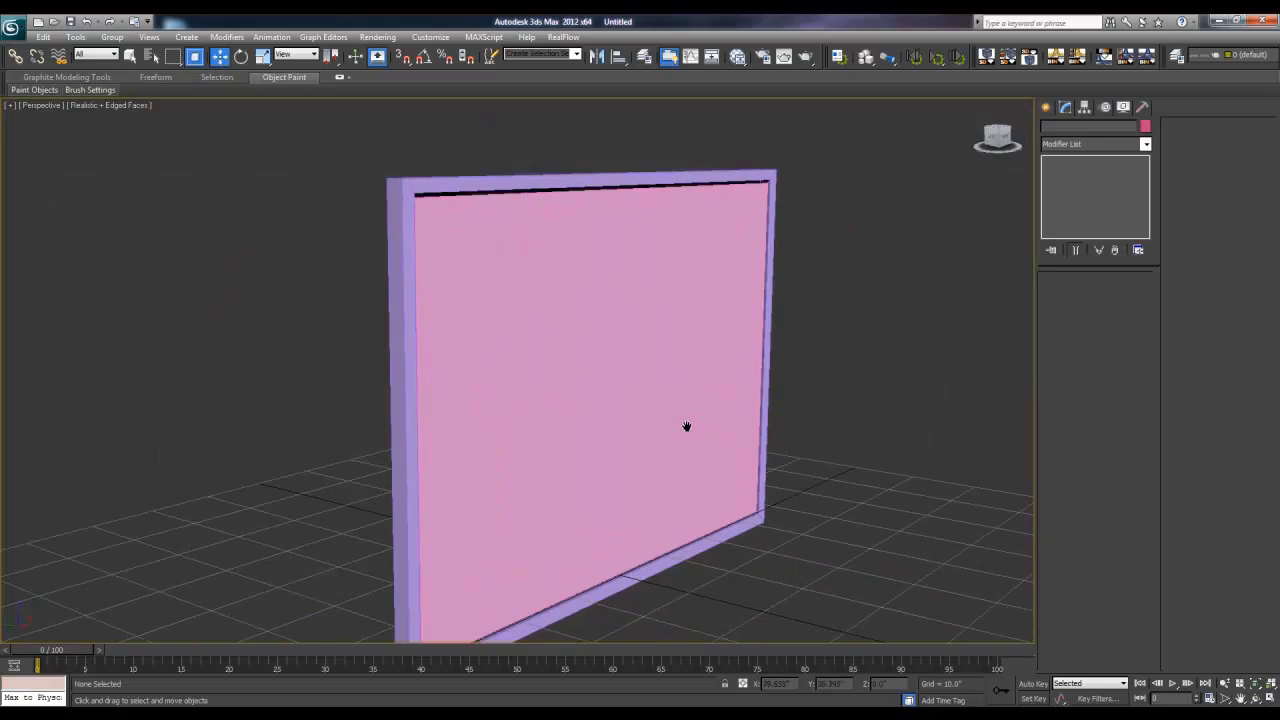
{"action": "left_click", "coordinate": [521, 394]}
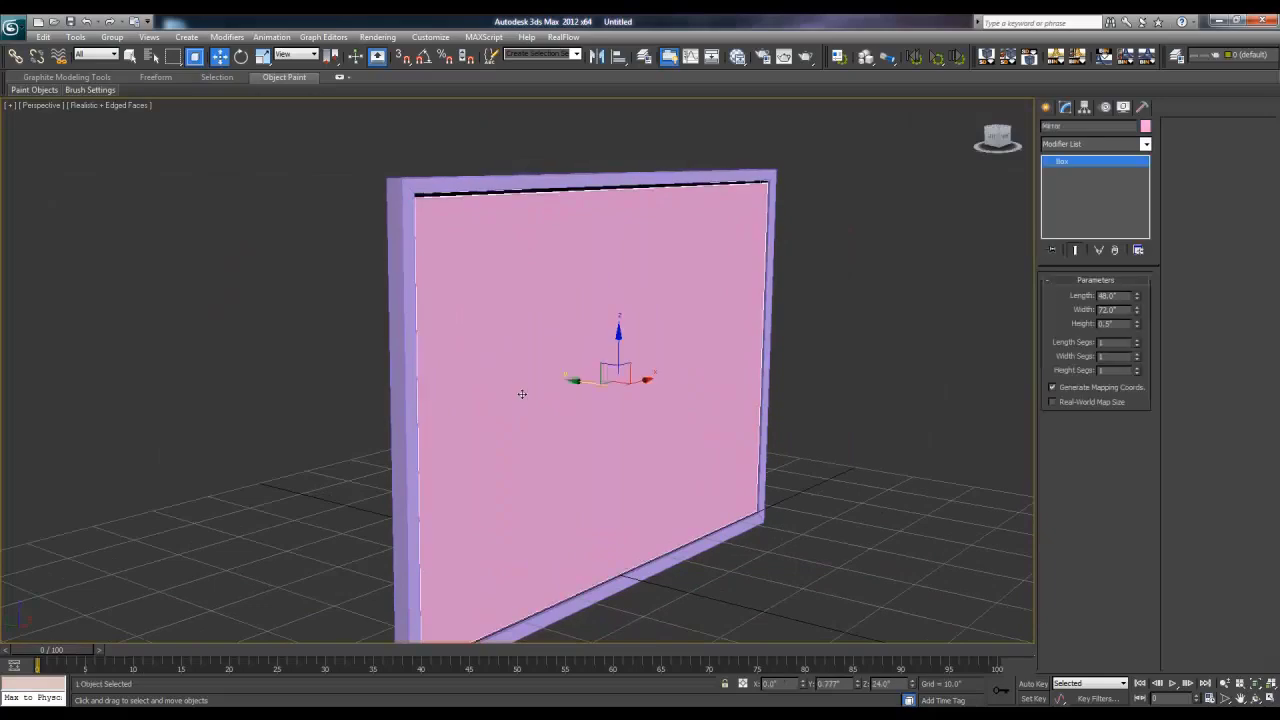
{"action": "left_click", "coordinate": [634, 184]}
{"action": "middle_click_drag", "start_coordinate": [807, 533], "coordinate": [743, 530], "text": "alt"}
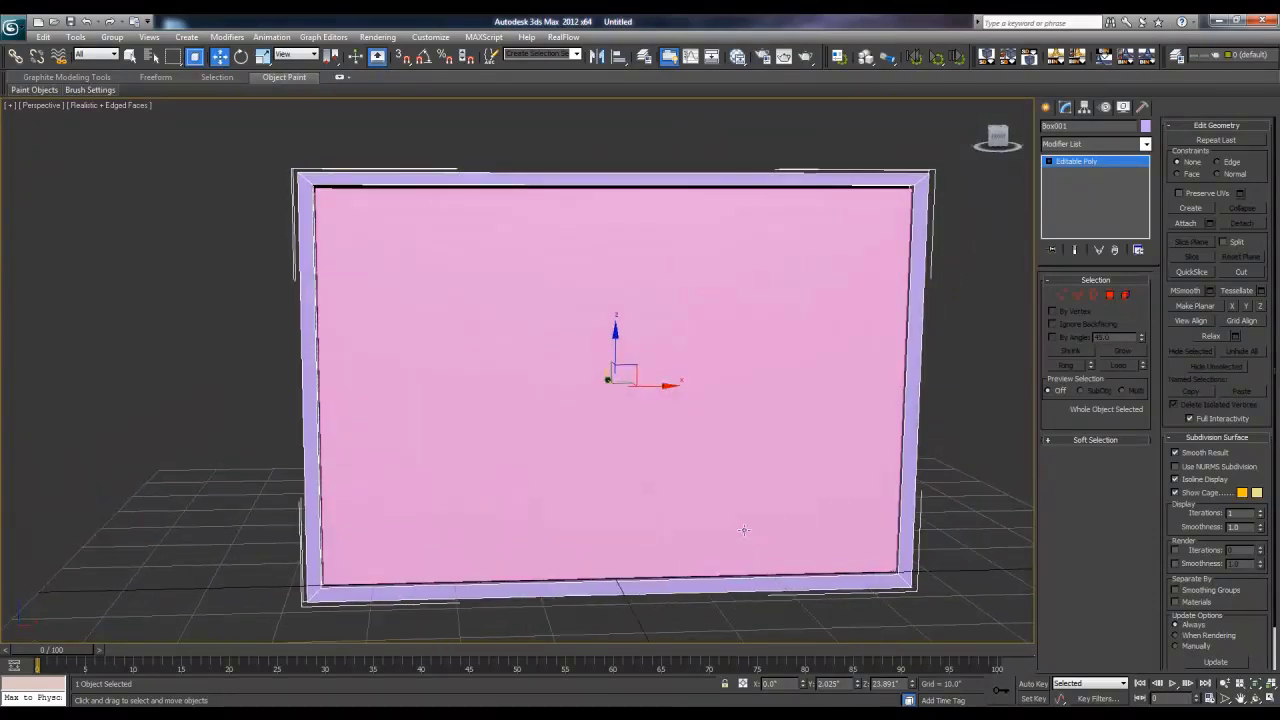
{"action": "middle_click_drag", "start_coordinate": [500, 434], "coordinate": [333, 323]}
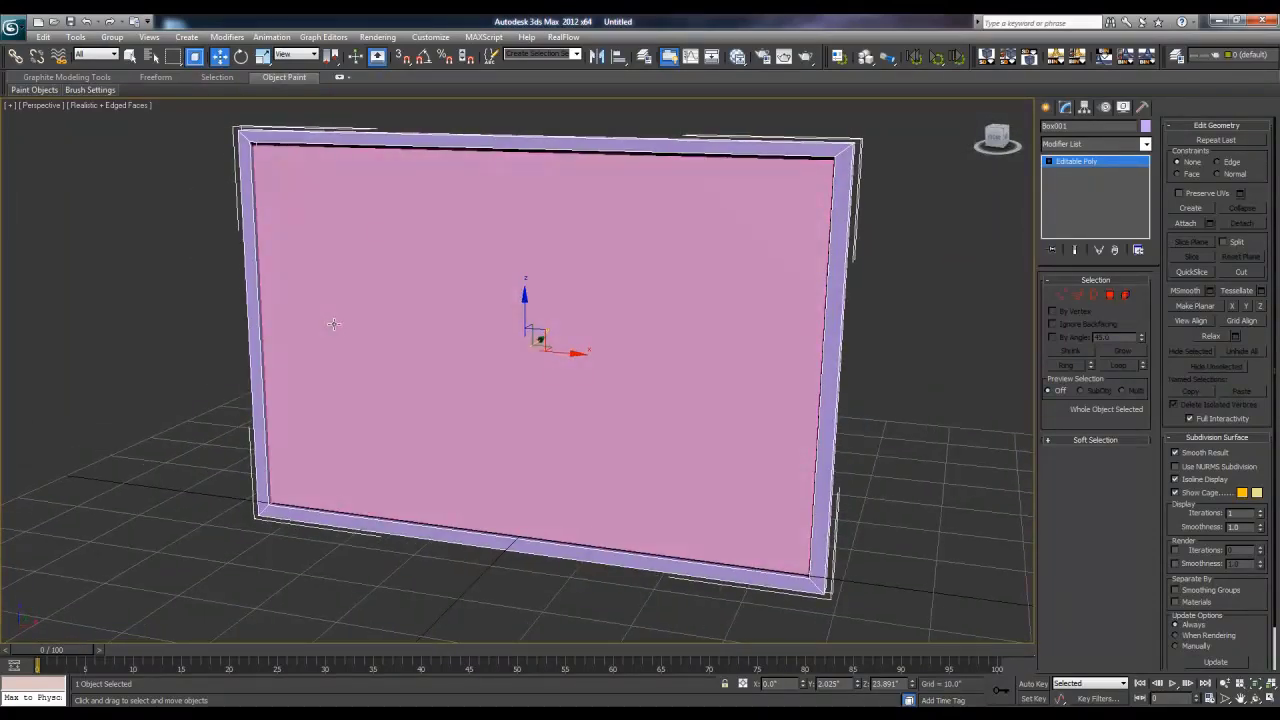
{"action": "key", "text": "ctrl+z"}
{"action": "key", "text": "alt+w"}
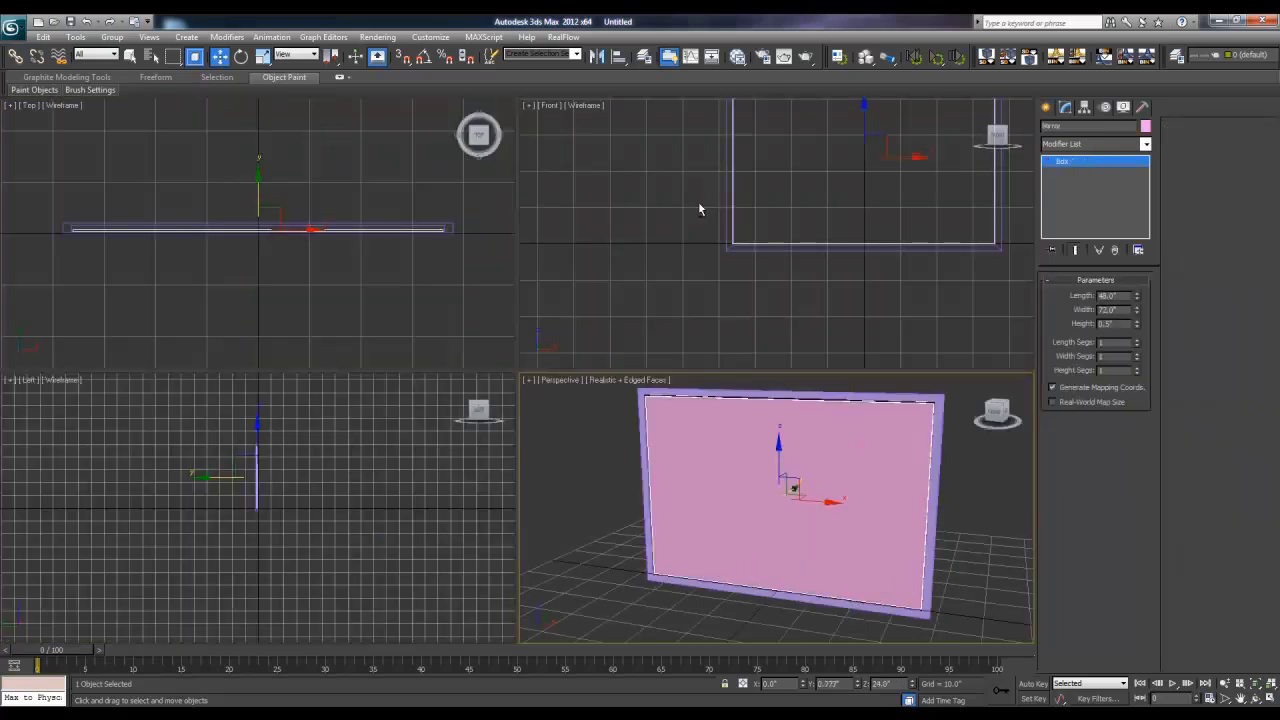
- Create a sphere with a radius of about 3.9 inches on the ground, about 51 inches in front of the mirror
{"action": "left_click", "coordinate": [1045, 107]}
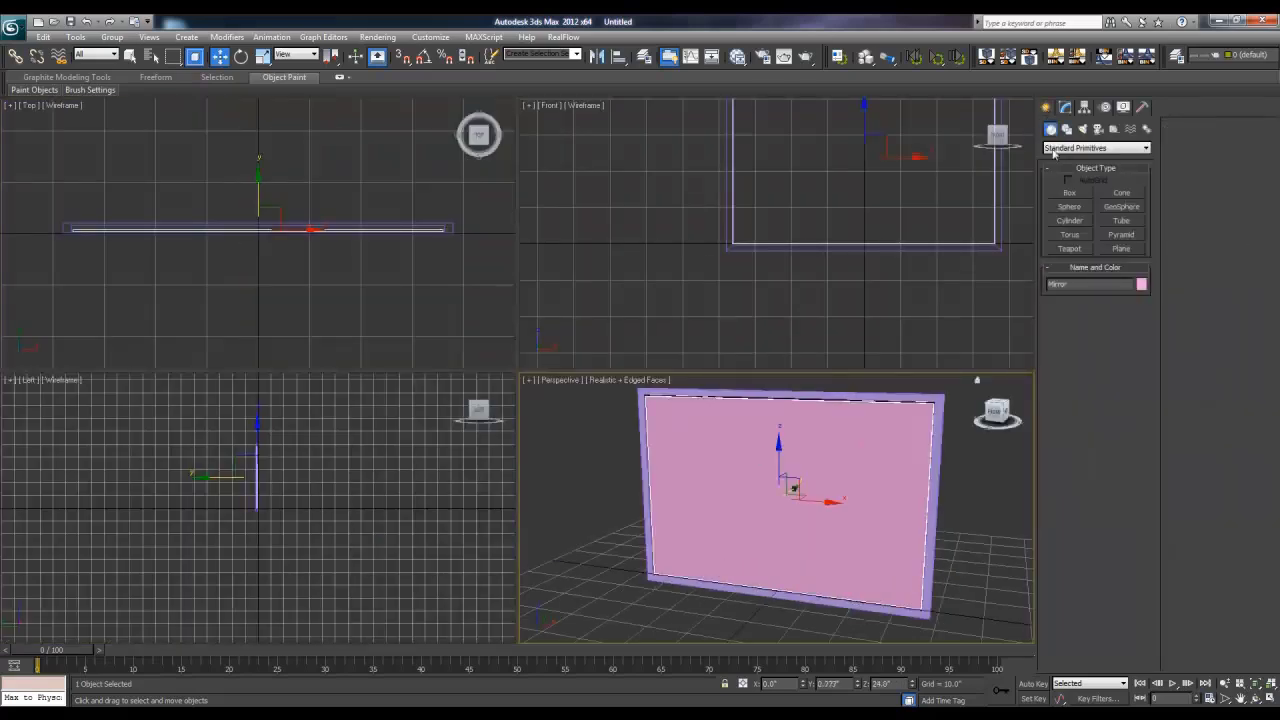
{"action": "left_click", "coordinate": [1069, 206]}
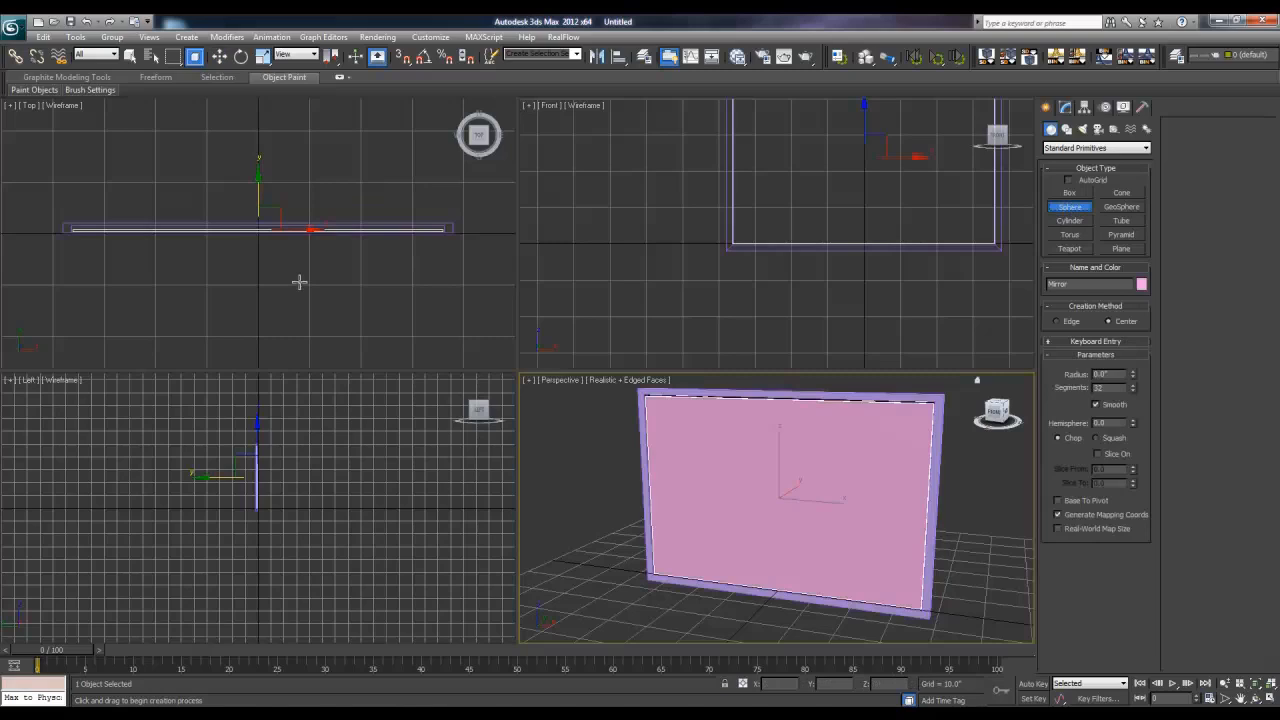
{"action": "middle_click_drag", "start_coordinate": [299, 285], "coordinate": [254, 134]}
{"action": "scroll", "coordinate": [247, 197], "scroll_direction": "down", "scroll_amount": 3}
{"action": "left_click_drag", "start_coordinate": [238, 286], "coordinate": [240, 290]}
{"action": "key", "text": "w"}
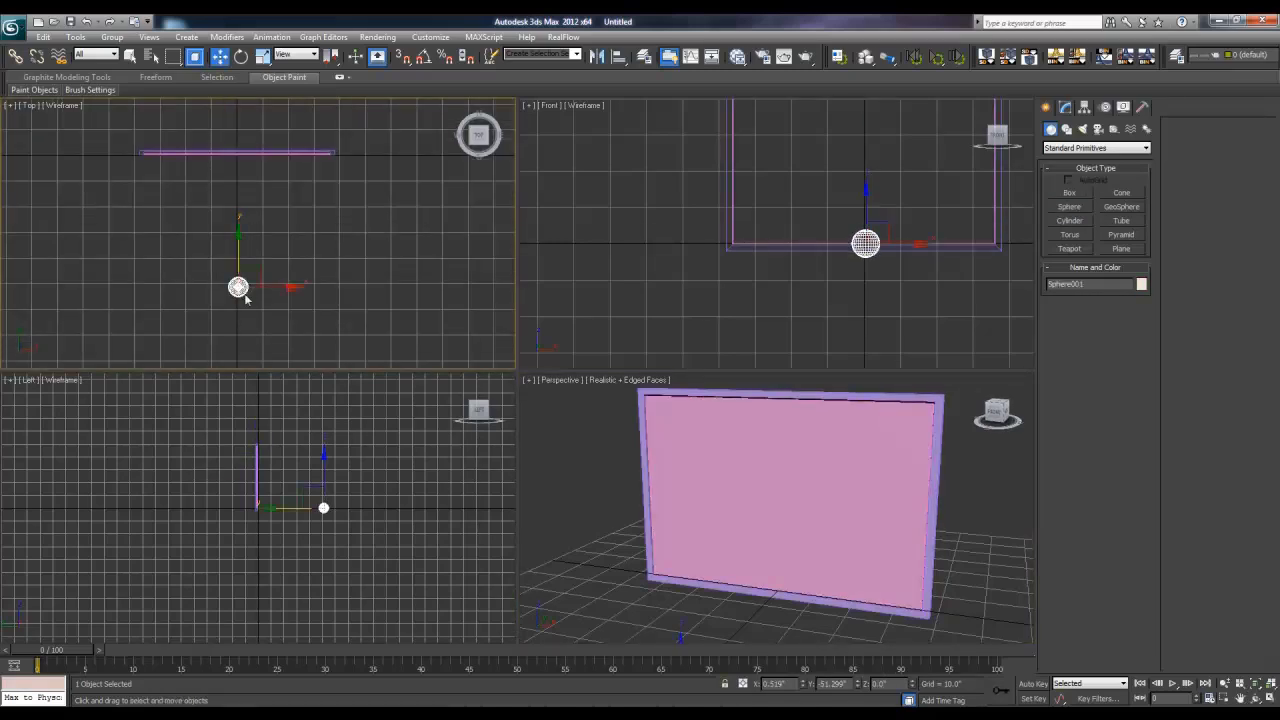
- Set the sphere's radius to 2.5 inches and its segments to 24
{"action": "left_click", "coordinate": [1065, 107]}
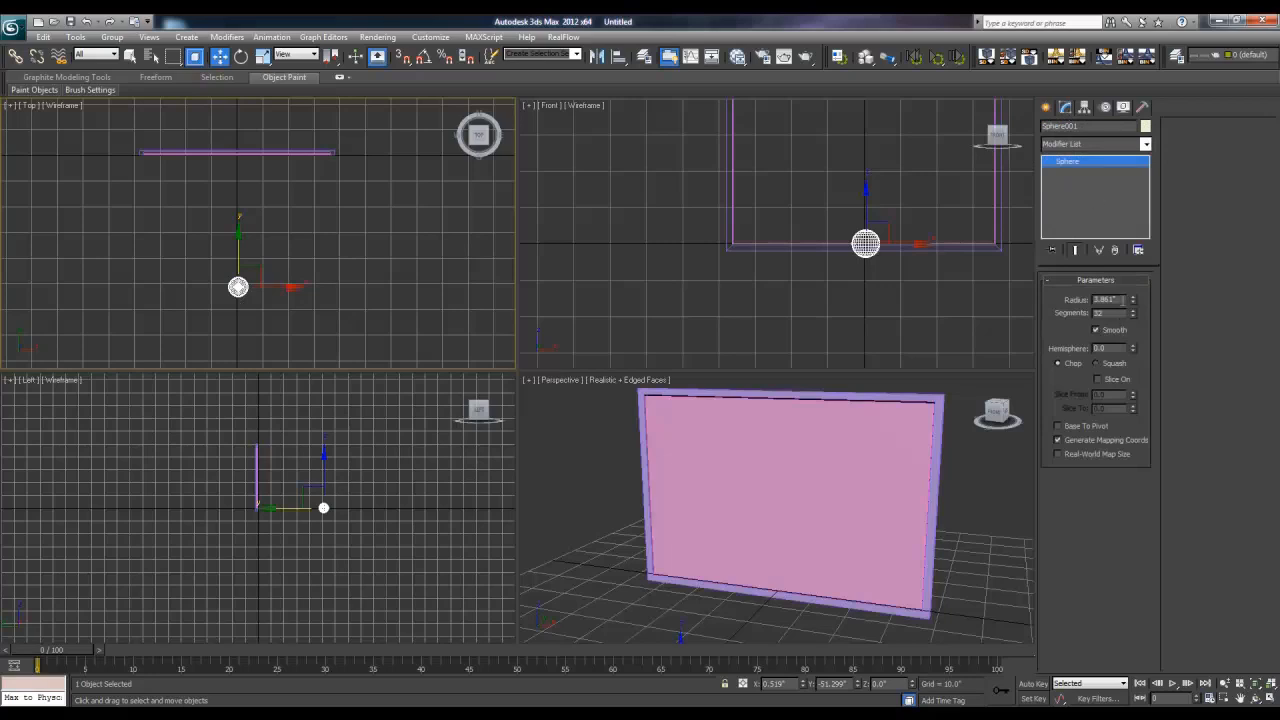
{"action": "double_click", "coordinate": [1118, 299]}
{"action": "type", "text": "2.5"}
{"action": "key", "text": "Return"}
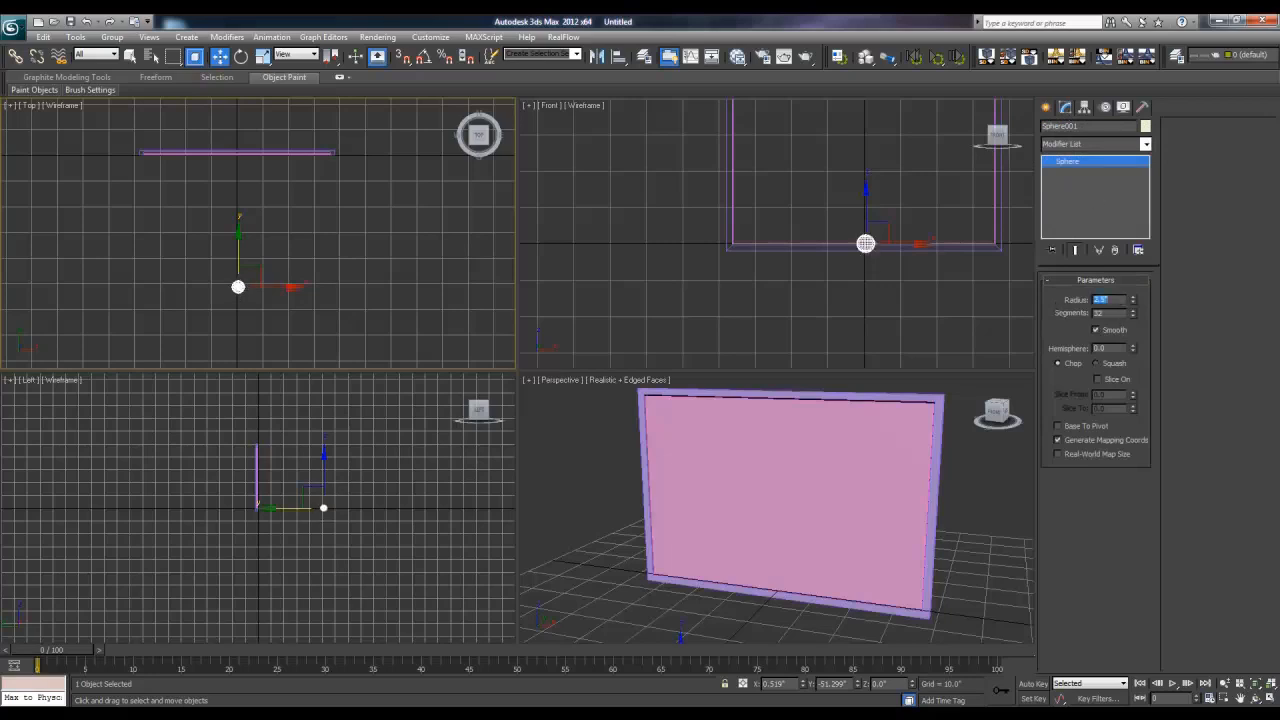
{"action": "key", "text": "Tab"}
{"action": "type", "text": "24"}
{"action": "key", "text": "Return"}
- Raise the sphere and move it farther from the mirror, to about Y -59.8 and Z 9 inches, then deselect it
{"action": "key", "text": "alt+w"}
{"action": "left_click_drag", "start_coordinate": [670, 348], "coordinate": [683, 332]}
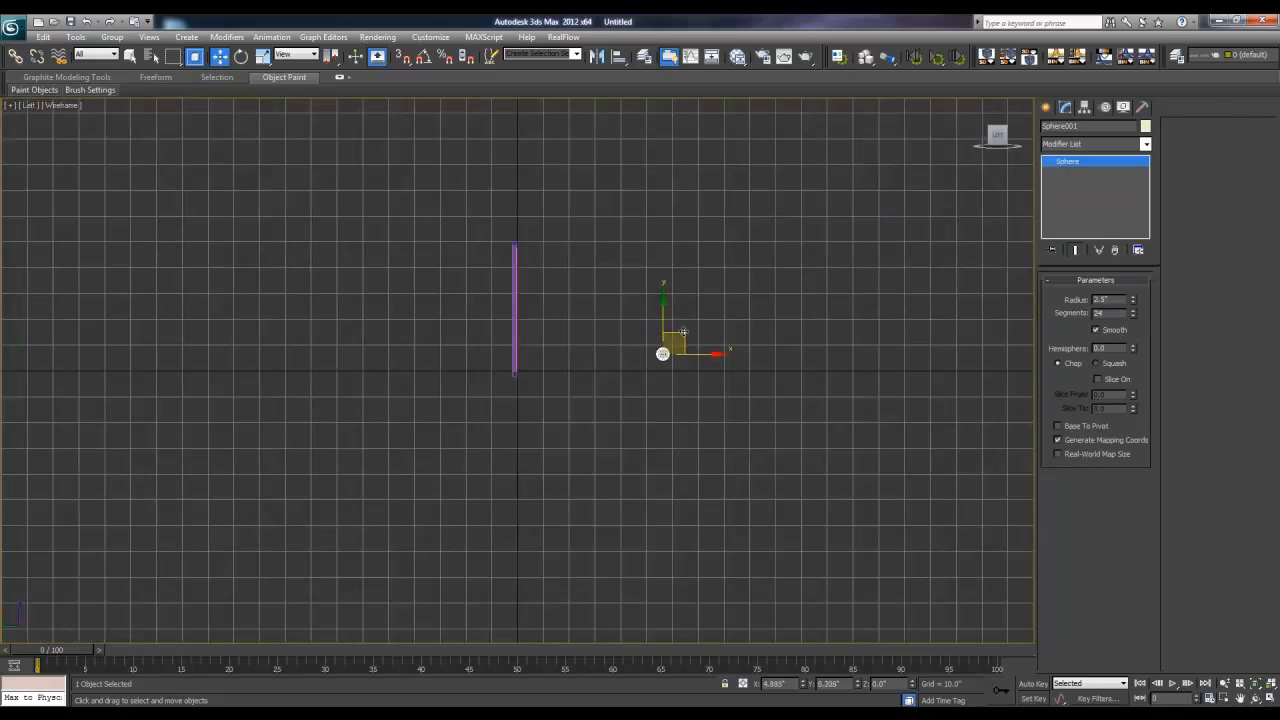
{"action": "key", "text": "alt+w"}
{"action": "key", "text": "alt+w"}
{"action": "scroll", "coordinate": [698, 503], "scroll_direction": "up", "scroll_amount": 3}
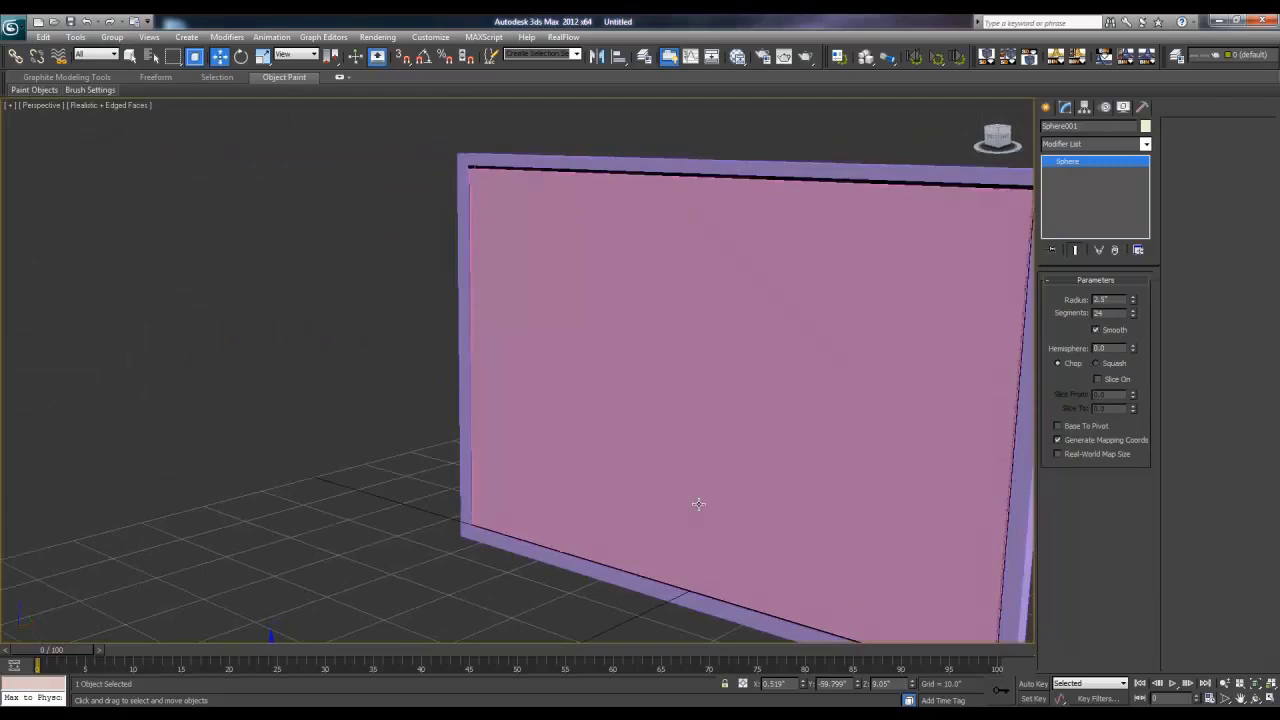
{"action": "scroll", "coordinate": [698, 503], "scroll_direction": "down", "scroll_amount": 4}
{"action": "left_click", "coordinate": [580, 556]}
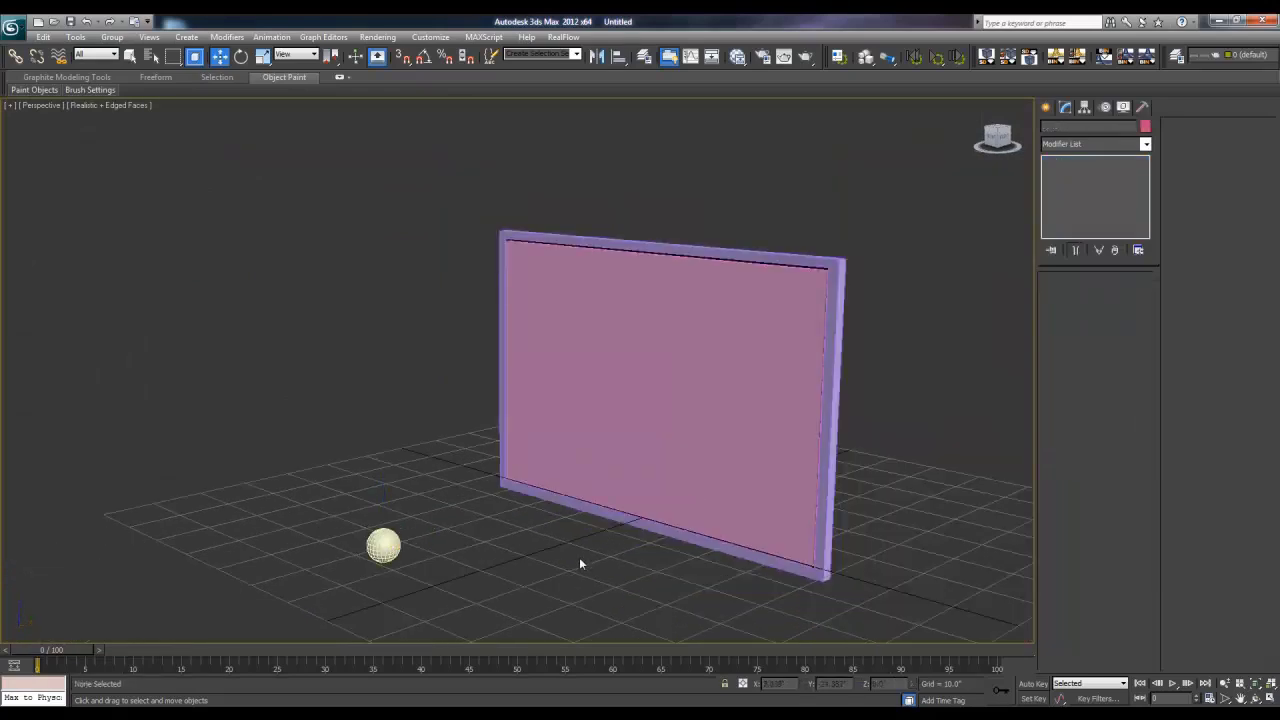
{"action": "middle_click_drag", "start_coordinate": [579, 557], "coordinate": [548, 519]}
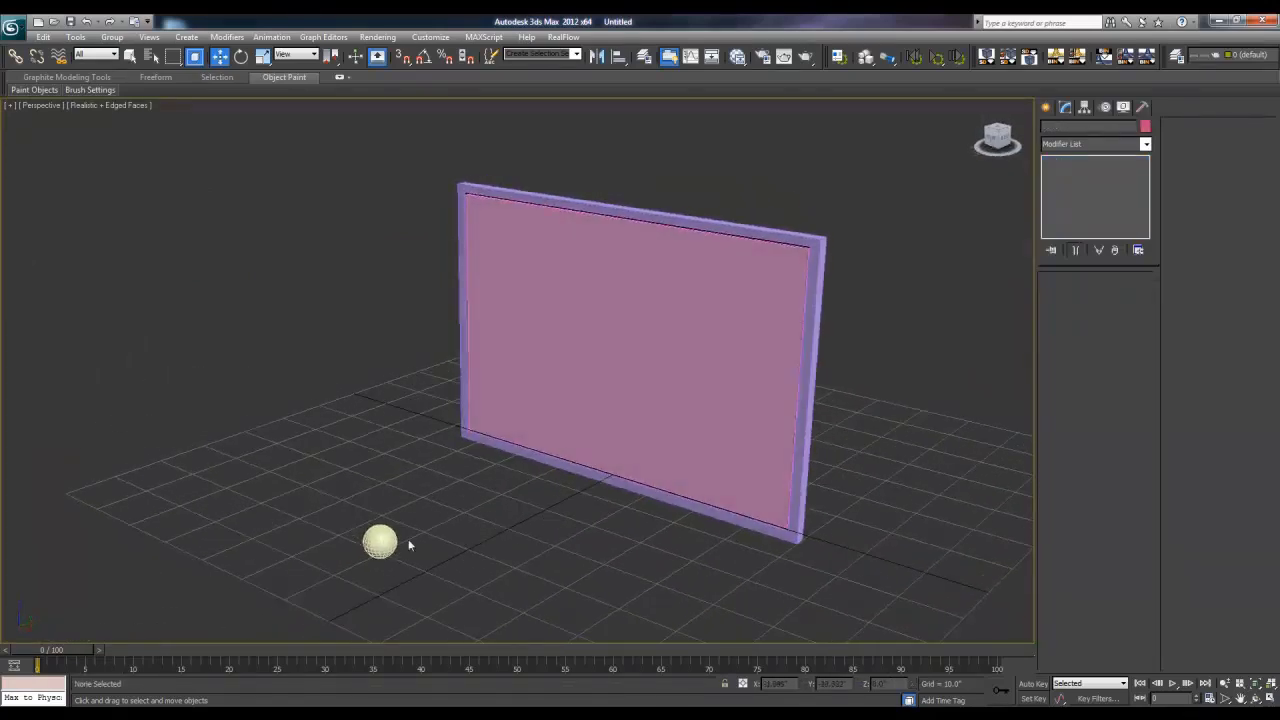
- Create a ground plane about 171 inches long and 166 inches wide beneath the mirror and the sphere
{"action": "left_click", "coordinate": [1046, 108]}
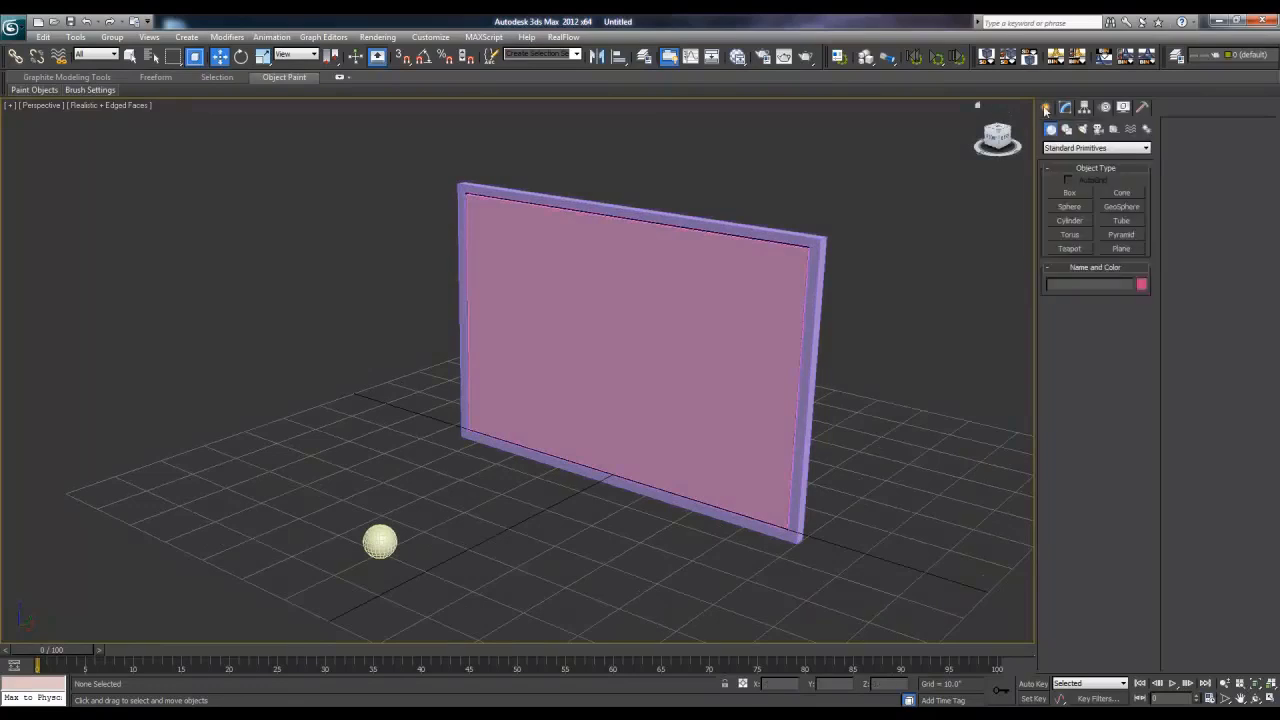
{"action": "left_click", "coordinate": [1120, 248]}
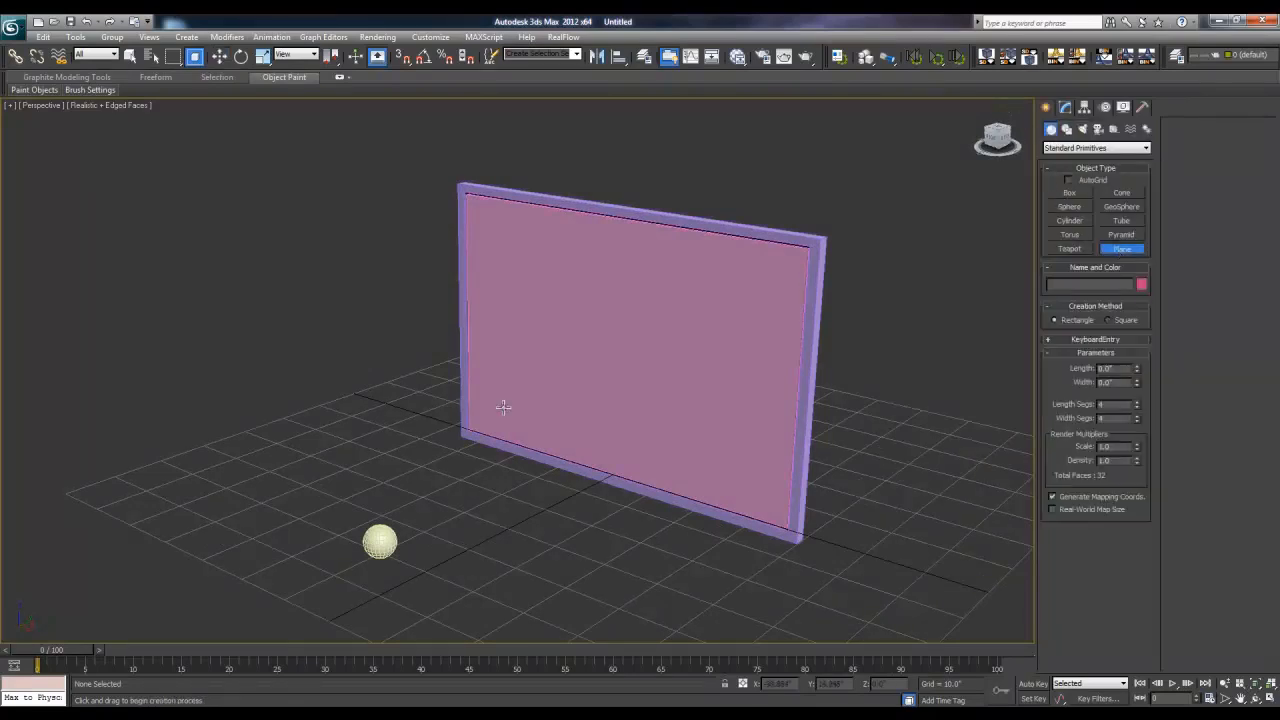
{"action": "scroll", "coordinate": [506, 406], "scroll_direction": "down", "scroll_amount": 3}
{"action": "middle_click_drag", "start_coordinate": [506, 406], "coordinate": [506, 413], "text": "alt"}
{"action": "key", "text": "alt+w"}
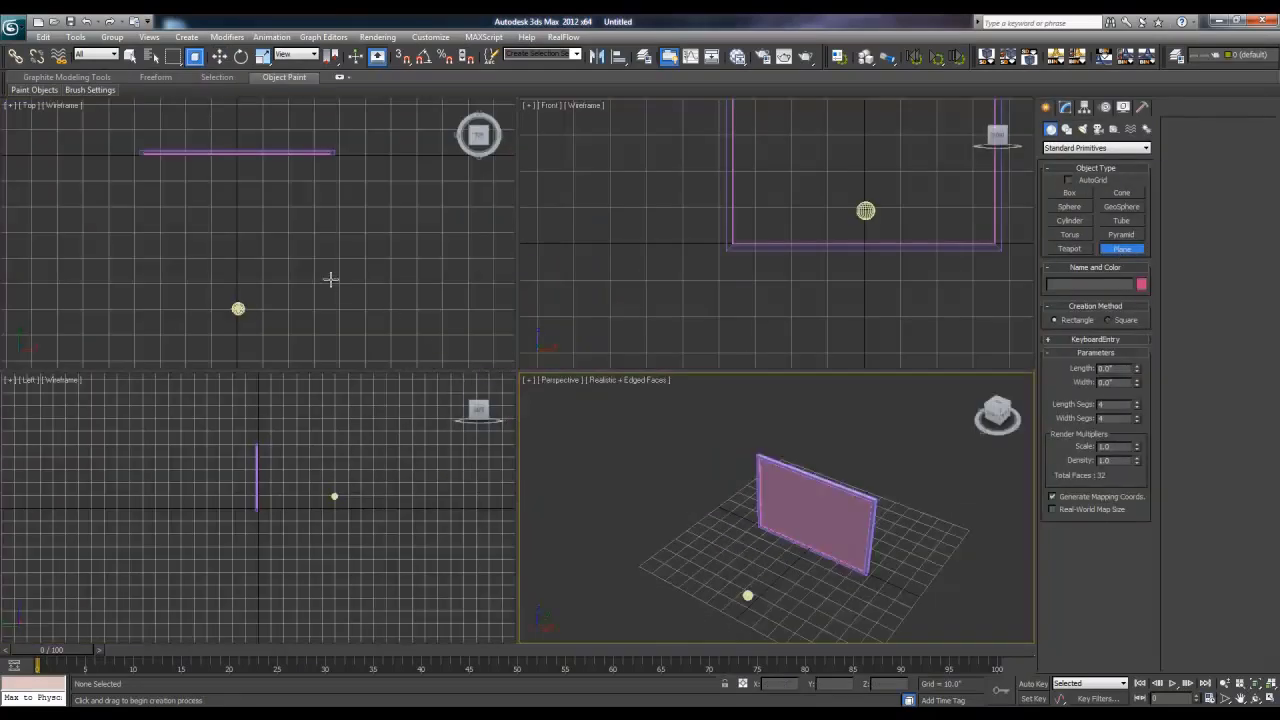
{"action": "scroll", "coordinate": [314, 236], "scroll_direction": "down", "scroll_amount": 2}
{"action": "left_click_drag", "start_coordinate": [364, 131], "coordinate": [67, 436]}
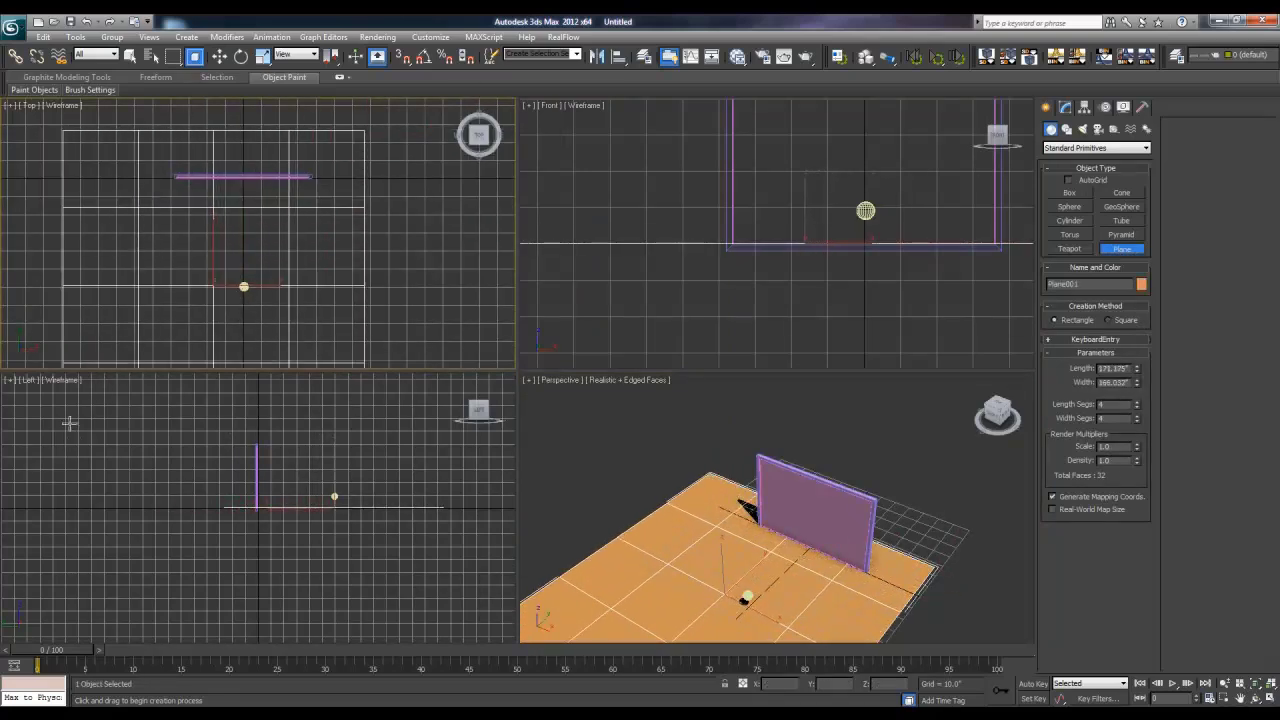
{"action": "key", "text": "w"}
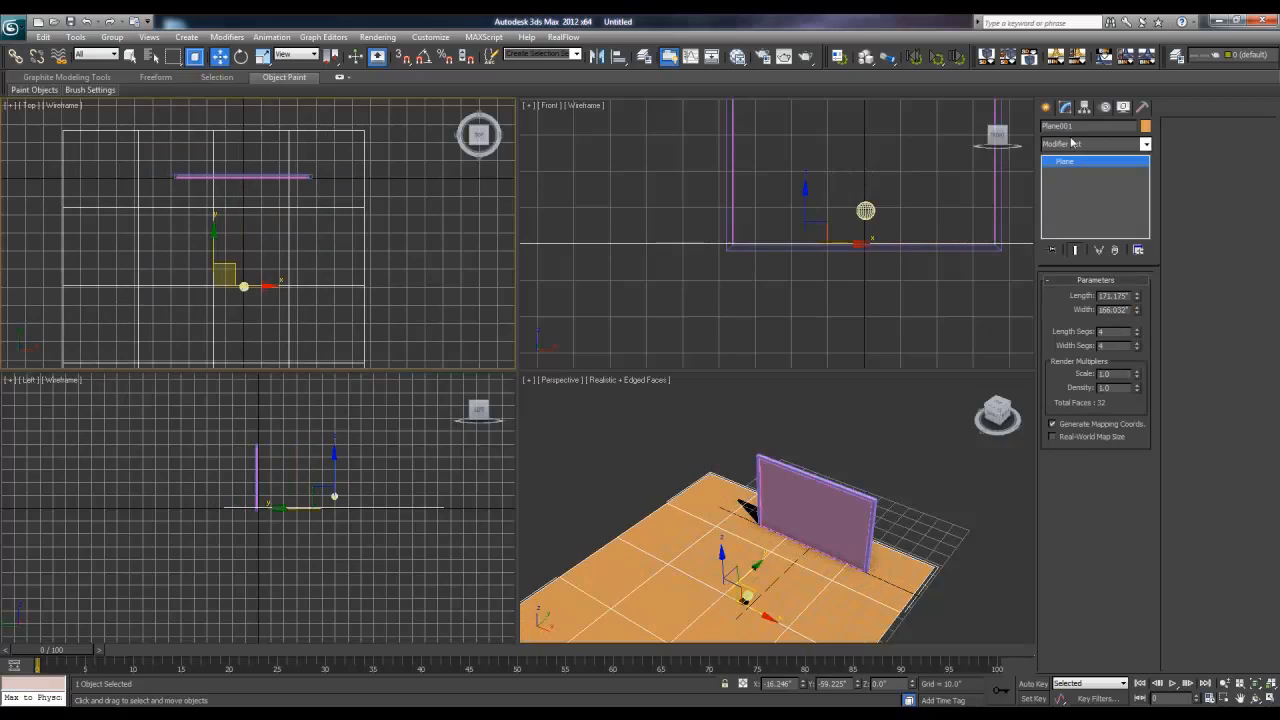
- Set the ground plane's X and Y positions to 0 and scale it uniformly to about 279 percent
{"action": "right_click", "coordinate": [805, 684]}
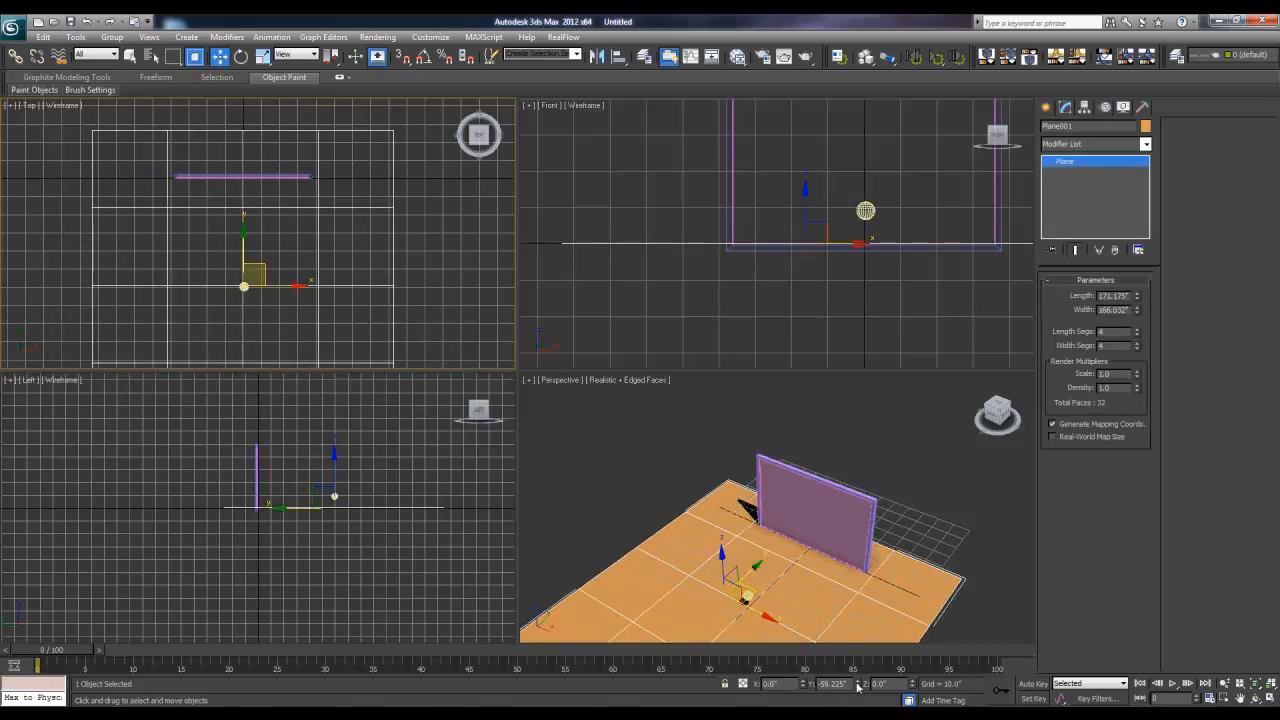
{"action": "right_click", "coordinate": [857, 684]}
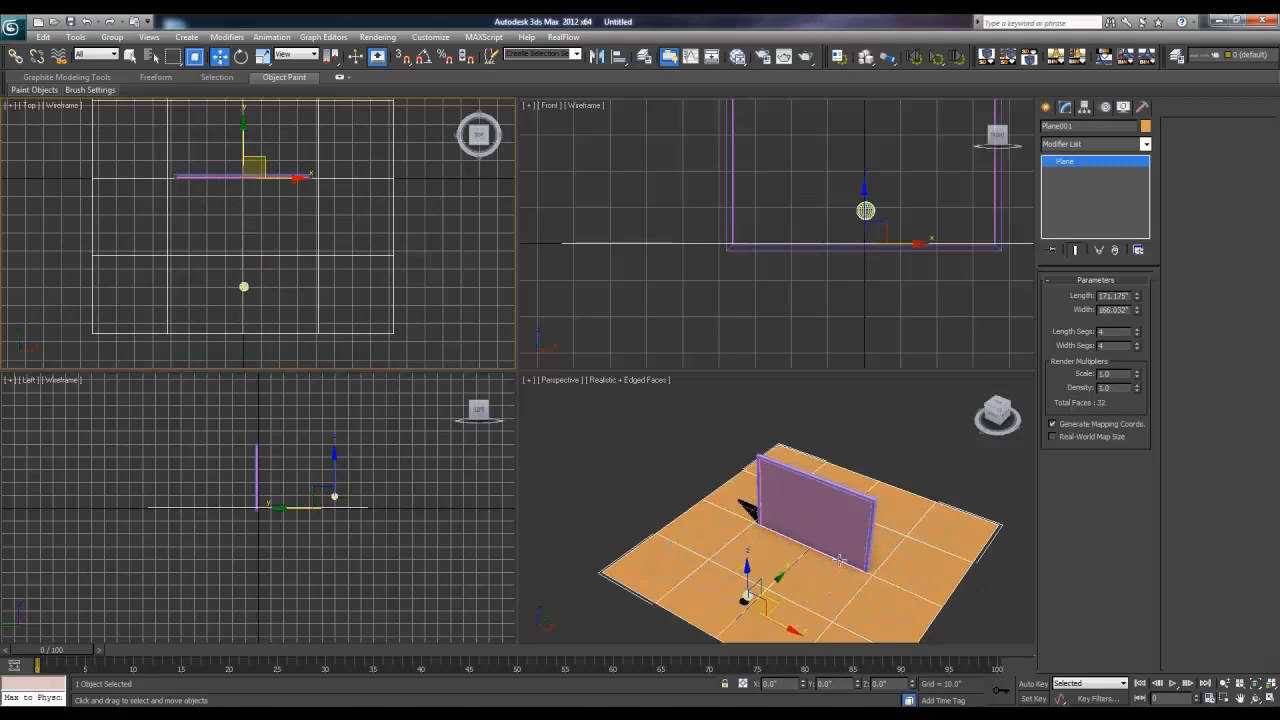
{"action": "key", "text": "r"}
{"action": "left_click_drag", "start_coordinate": [285, 180], "coordinate": [358, 61]}
{"action": "key", "text": "alt+w"}
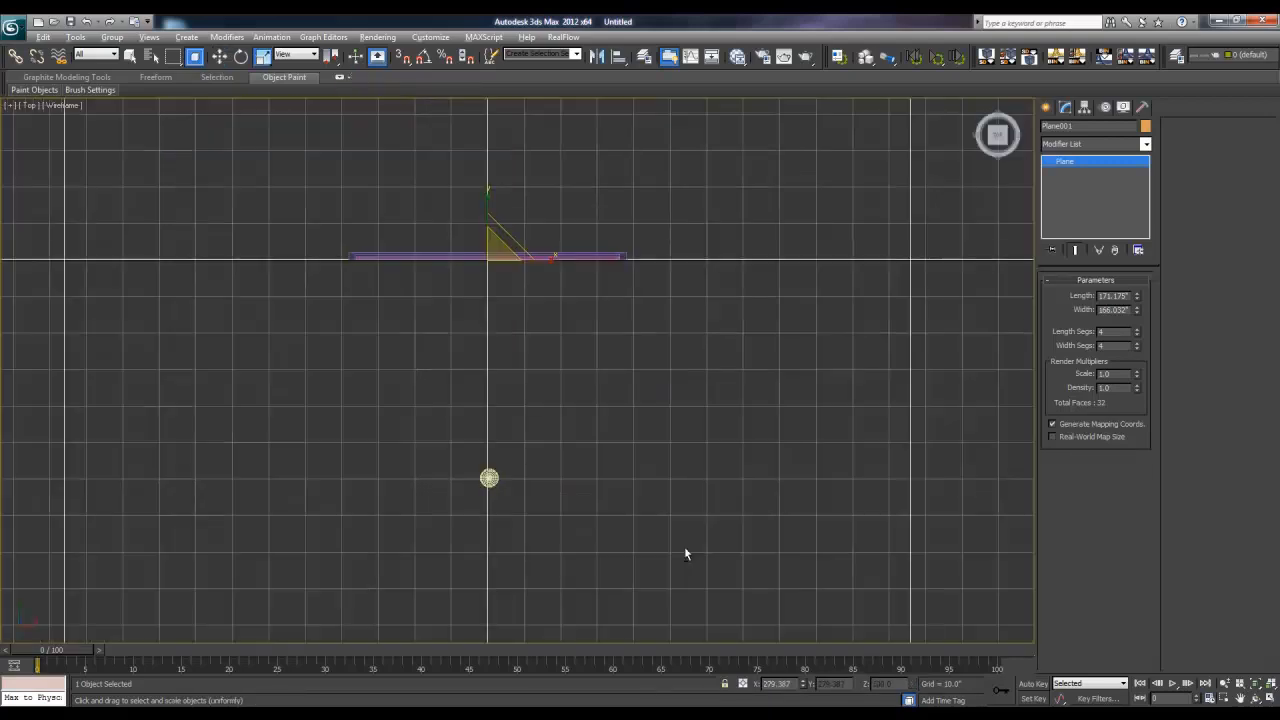
- Lower the ground plane to about Z -2.3 inches, level with the bottom edge of the frame
{"action": "key", "text": "alt+w"}
{"action": "right_click", "coordinate": [626, 529]}
{"action": "key", "text": "alt+w"}
{"action": "mouse_move", "coordinate": [600, 529]}
{"action": "middle_mouse_down", "text": "alt"}
{"action": "mouse_move", "coordinate": [600, 475]}
{"action": "mouse_move", "coordinate": [589, 514]}
{"action": "middle_mouse_up", "text": "alt"}
{"action": "scroll", "coordinate": [600, 475], "scroll_direction": "up", "scroll_amount": 2}
{"action": "scroll", "coordinate": [600, 475], "scroll_direction": "up", "scroll_amount": 3}
{"action": "scroll", "coordinate": [589, 514], "scroll_direction": "down", "scroll_amount": 3}
{"action": "key", "text": "w"}
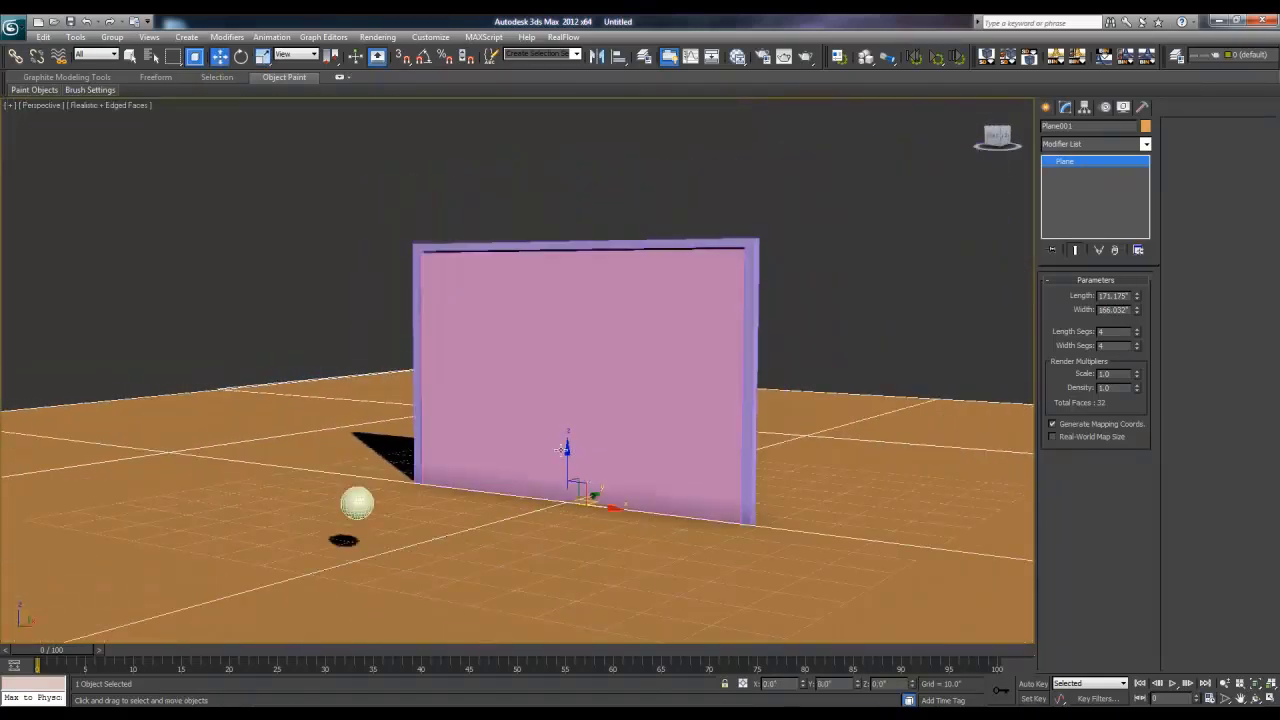
{"action": "left_click_drag", "start_coordinate": [563, 453], "coordinate": [567, 462]}
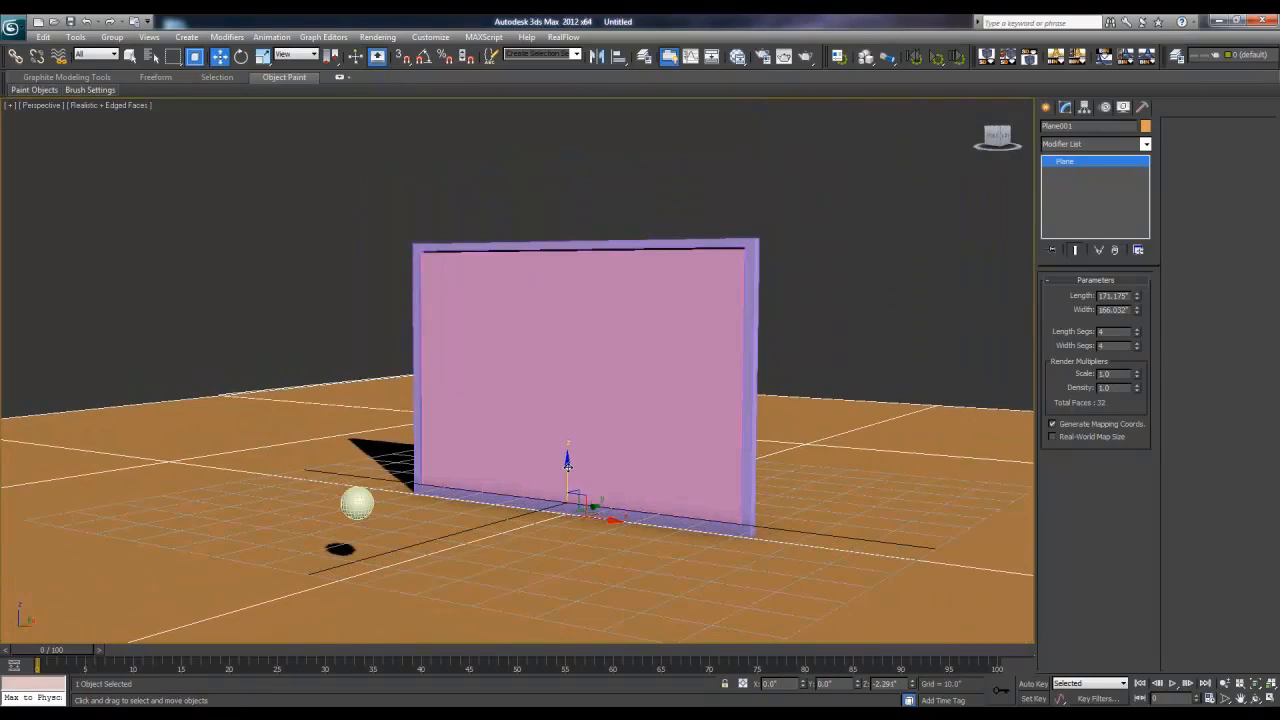
{"action": "key", "text": "r"}
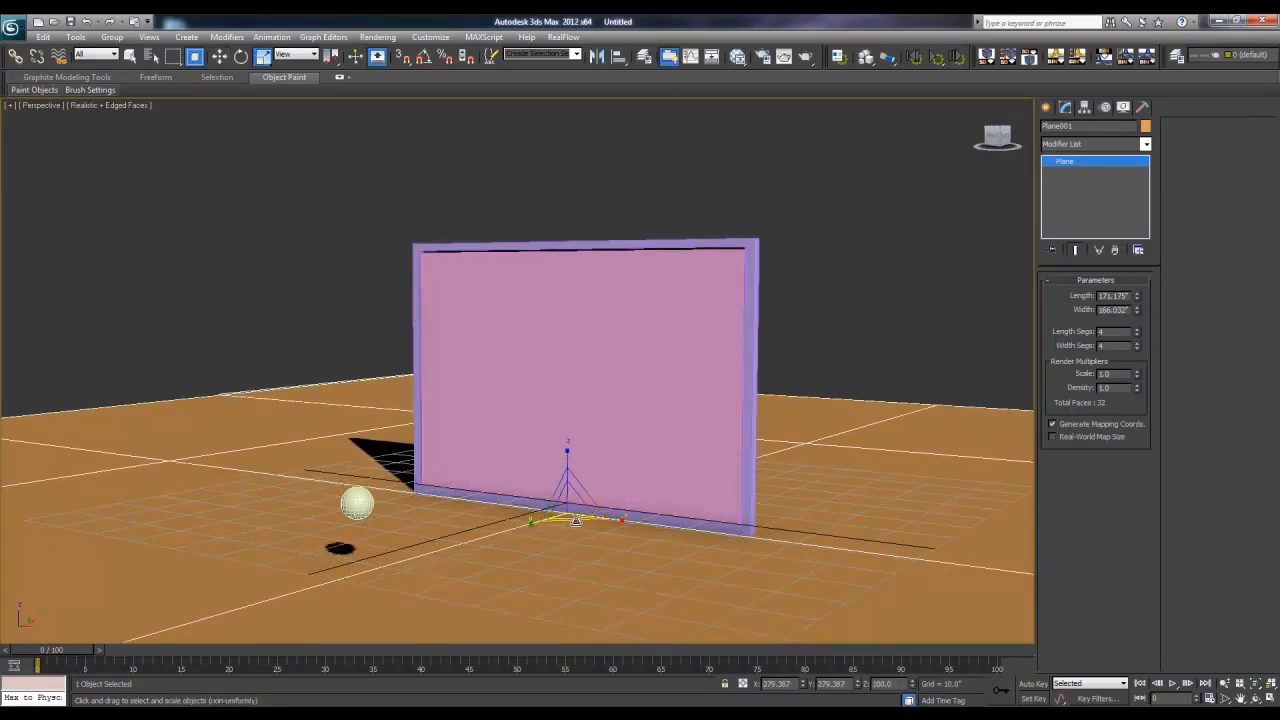
- Scale the ground plane up uniformly to about 535 percent and leave nothing selected
{"action": "left_click_drag", "start_coordinate": [576, 521], "coordinate": [580, 537]}
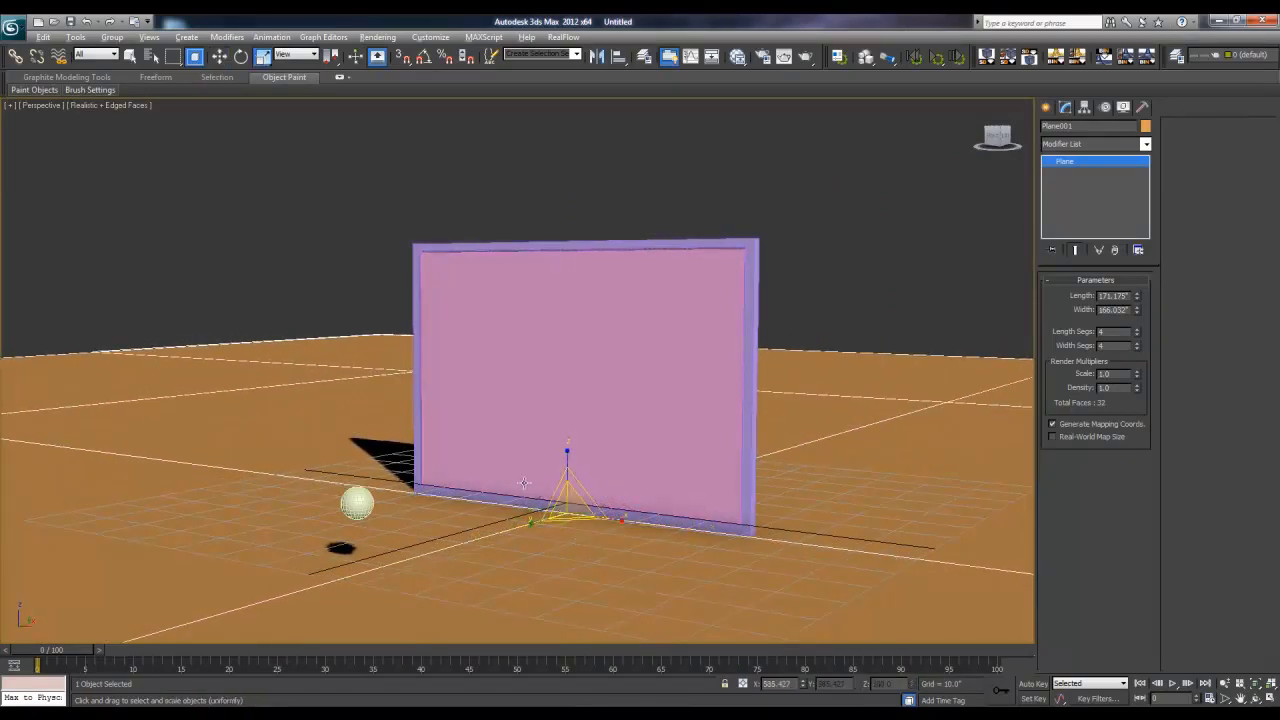
{"action": "middle_click_drag", "start_coordinate": [563, 483], "coordinate": [508, 423], "text": "alt"}
{"action": "left_click", "coordinate": [338, 459]}
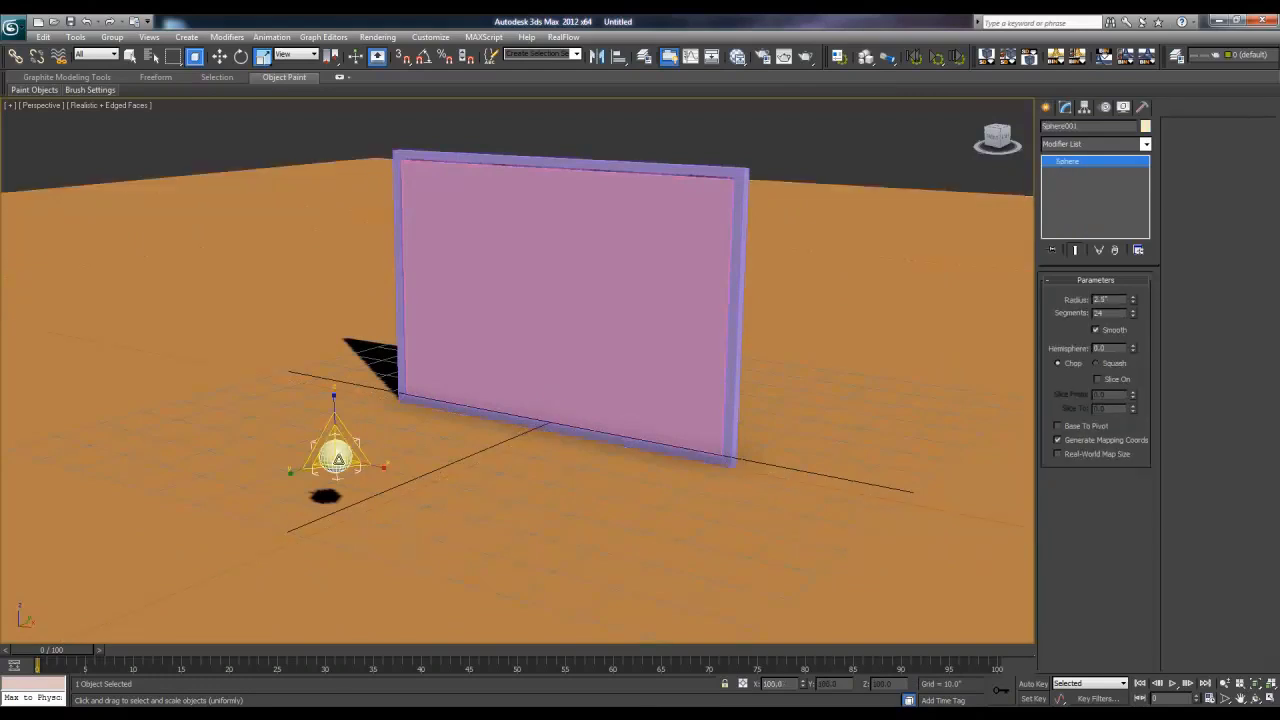
{"action": "left_click", "coordinate": [835, 169]}
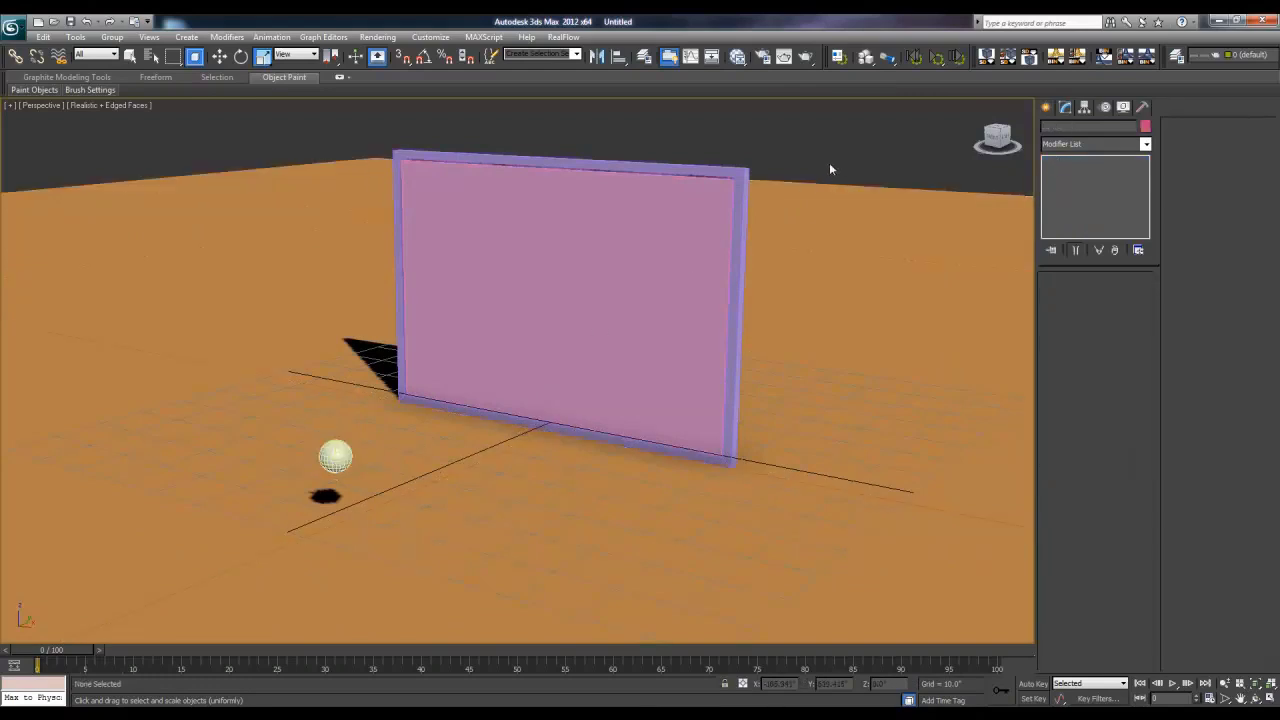
- Save the scene as Mirror2 in the Mirror folder inside Tuts
{"action": "key", "text": "ctrl+s"}
{"action": "left_click", "coordinate": [146, 68]}
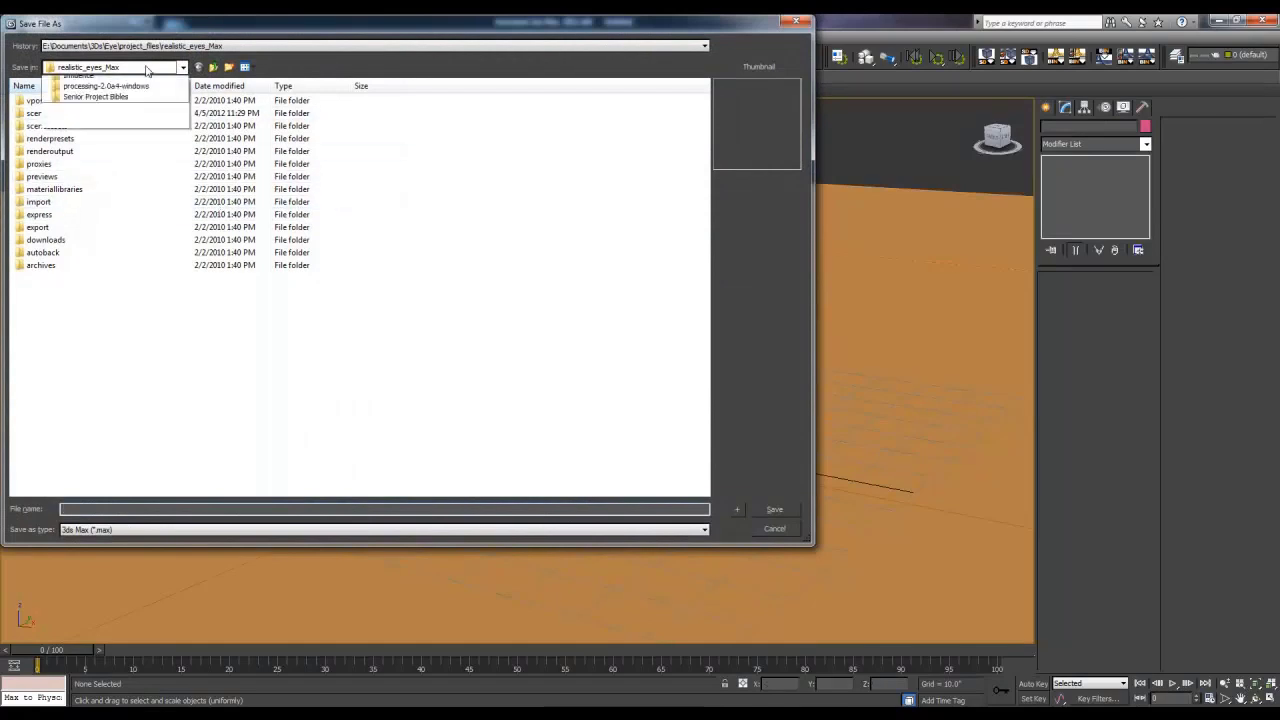
{"action": "left_click", "coordinate": [98, 176]}
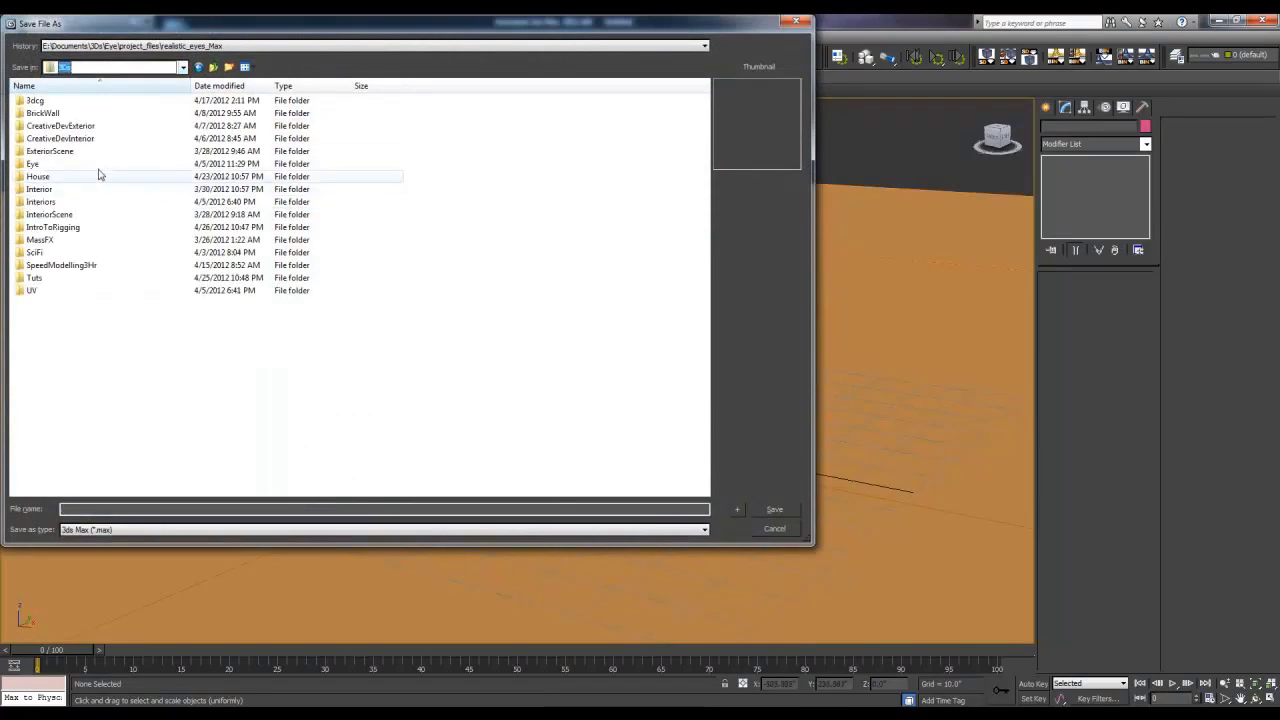
{"action": "double_click", "coordinate": [60, 280]}
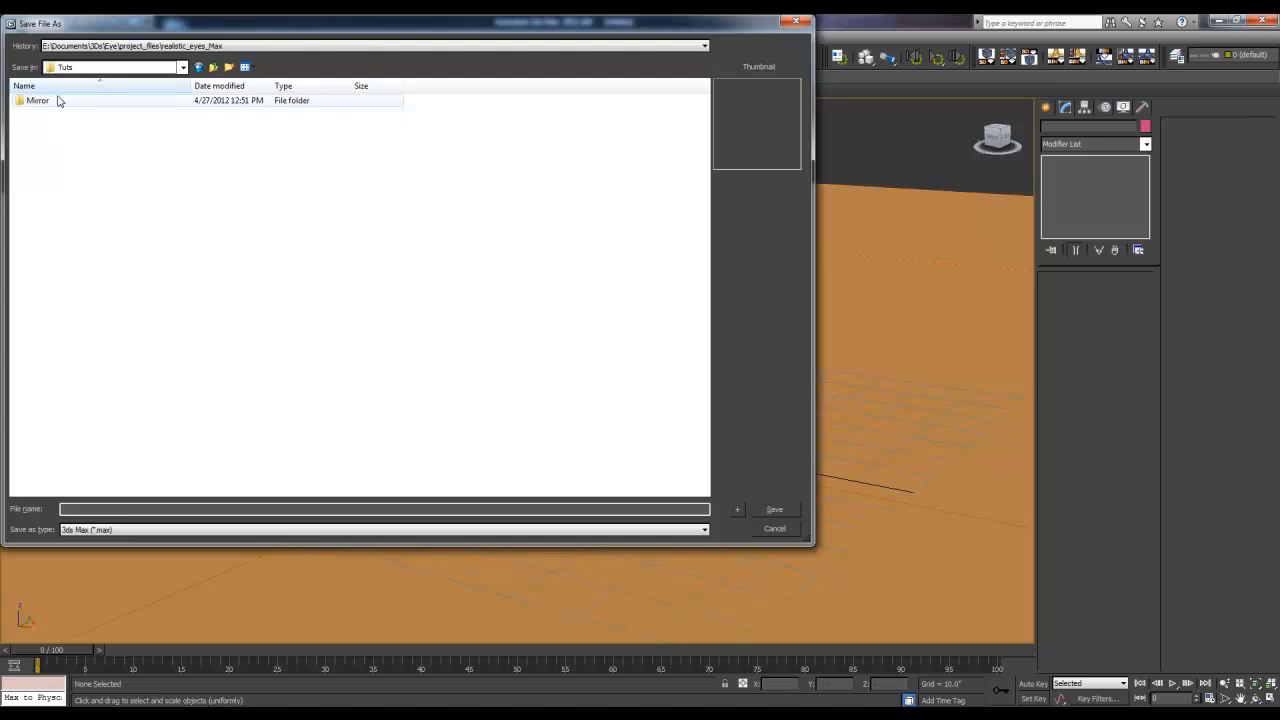
{"action": "double_click", "coordinate": [143, 101]}
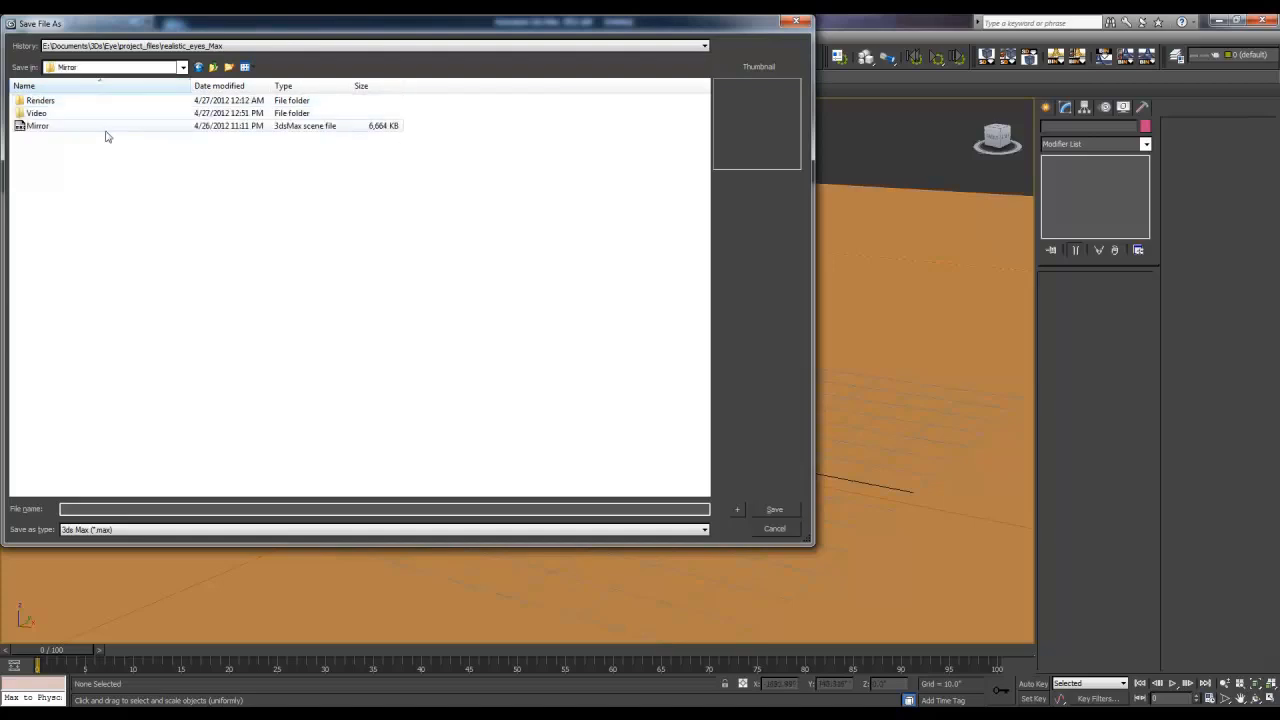
{"action": "left_click", "coordinate": [96, 509]}
{"action": "type", "text": "m"}
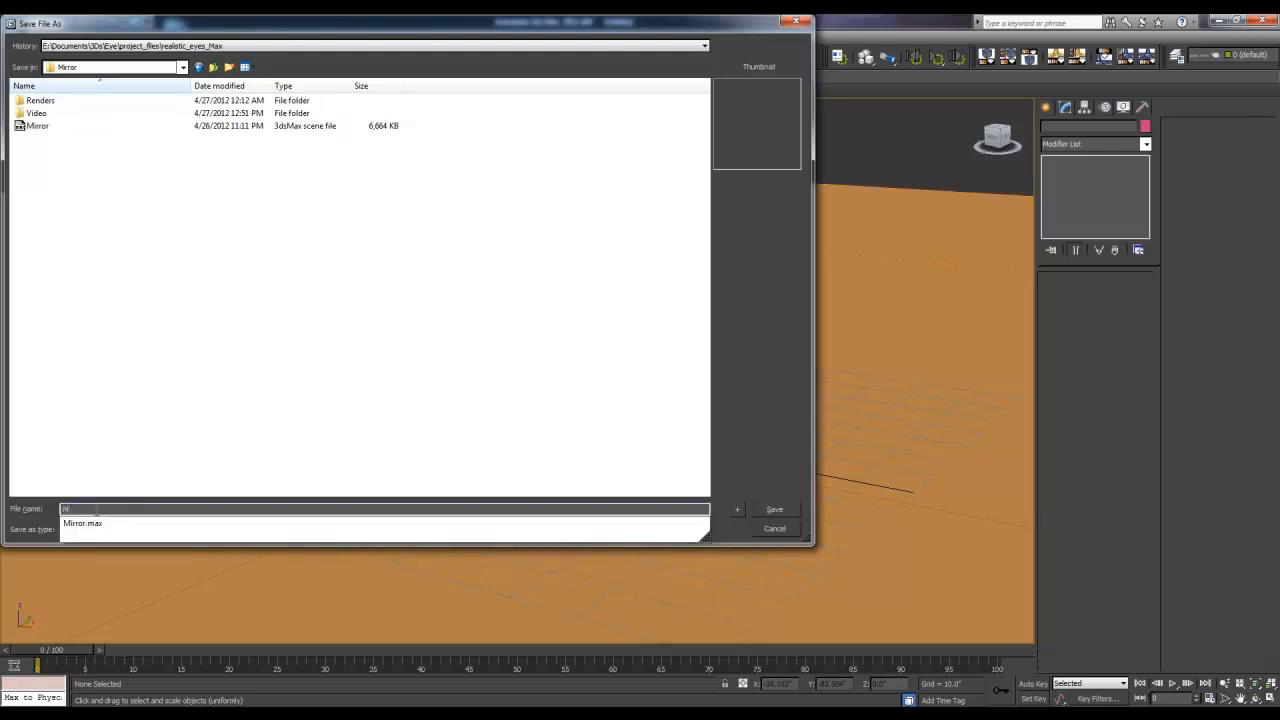
{"action": "type", "text": "irror2"}
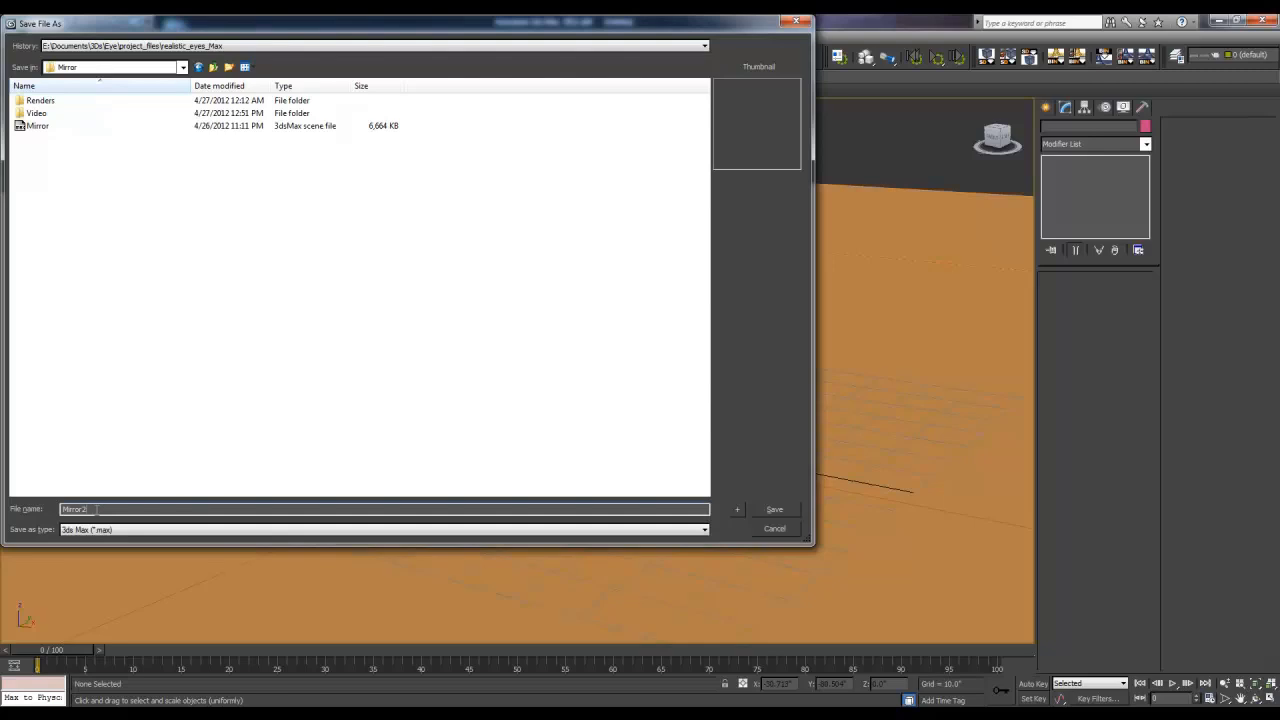
{"action": "key", "text": "Return"}
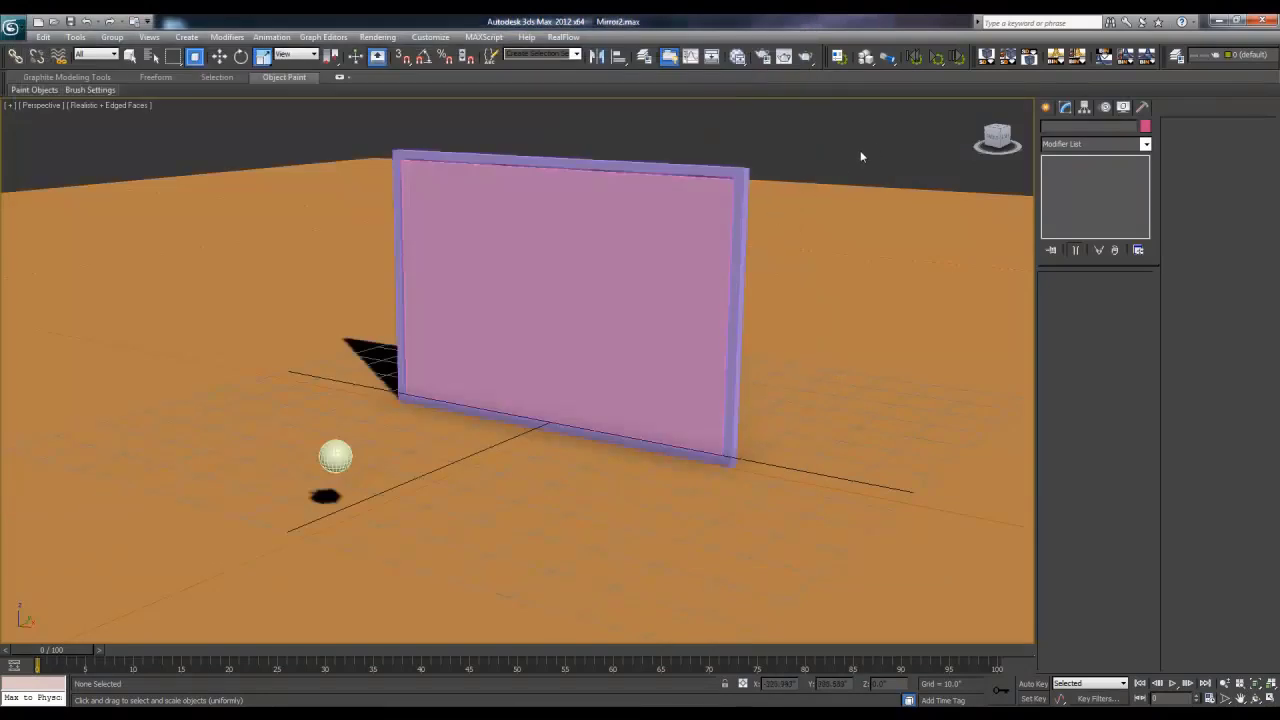
- Run the FractureVoronoi script and pick the mirror as the object to fracture
{"action": "left_click", "coordinate": [706, 214]}
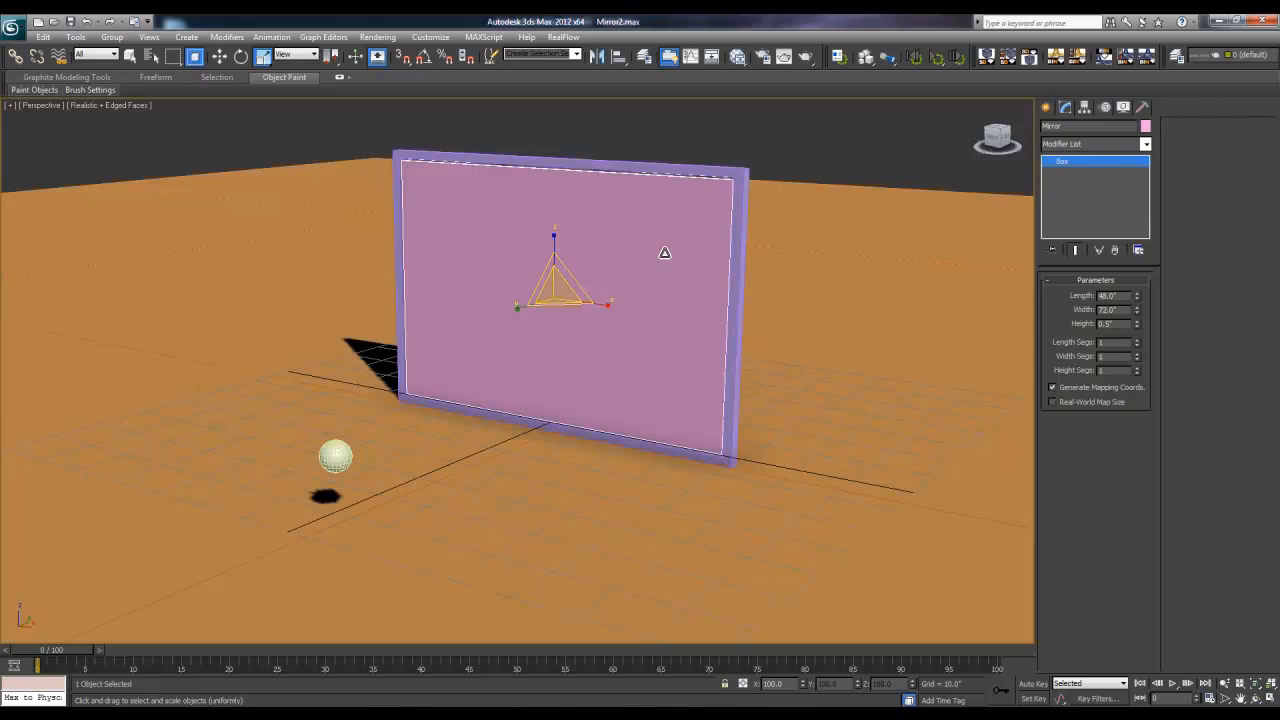
{"action": "left_click", "coordinate": [483, 38]}
{"action": "left_click", "coordinate": [503, 67]}
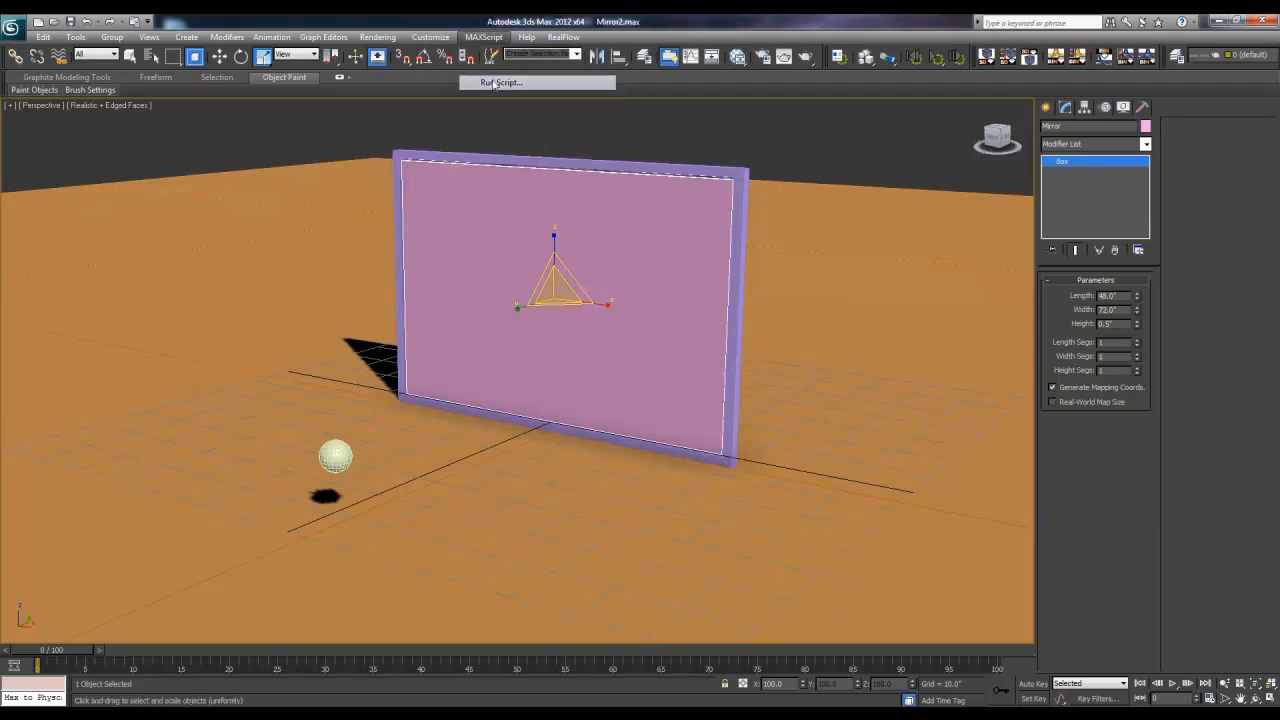
{"action": "double_click", "coordinate": [140, 155]}
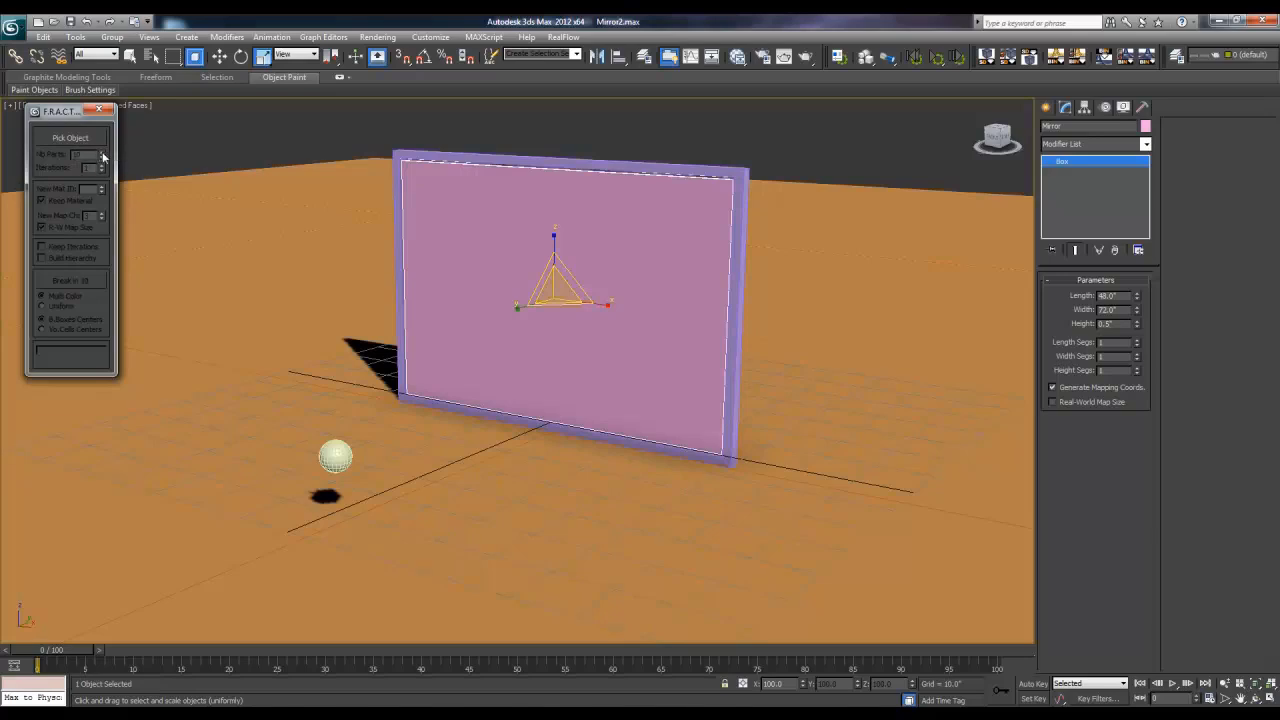
{"action": "left_click", "coordinate": [70, 137]}
{"action": "left_click", "coordinate": [468, 255]}
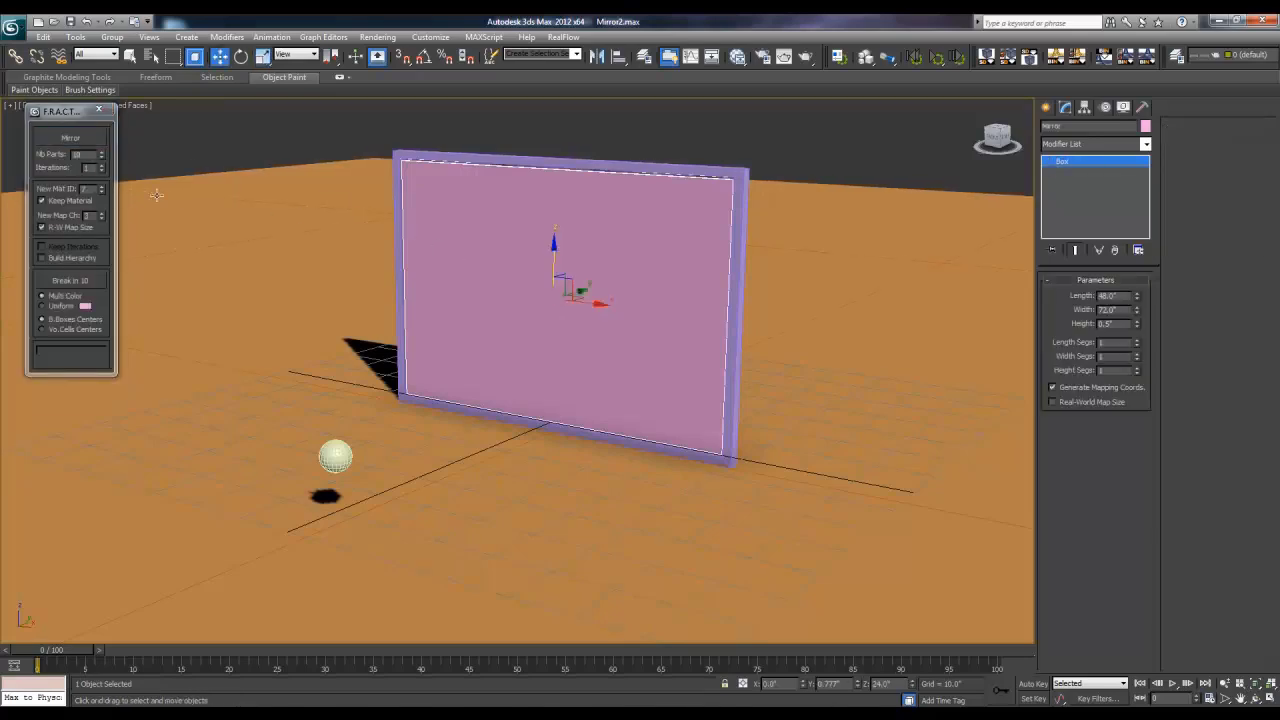
- Set the fracture to 20 parts with a uniform color and pivots at the Voronoi cell centers
{"action": "left_click", "coordinate": [45, 158]}
{"action": "type", "text": "20"}
{"action": "key", "text": "Return"}
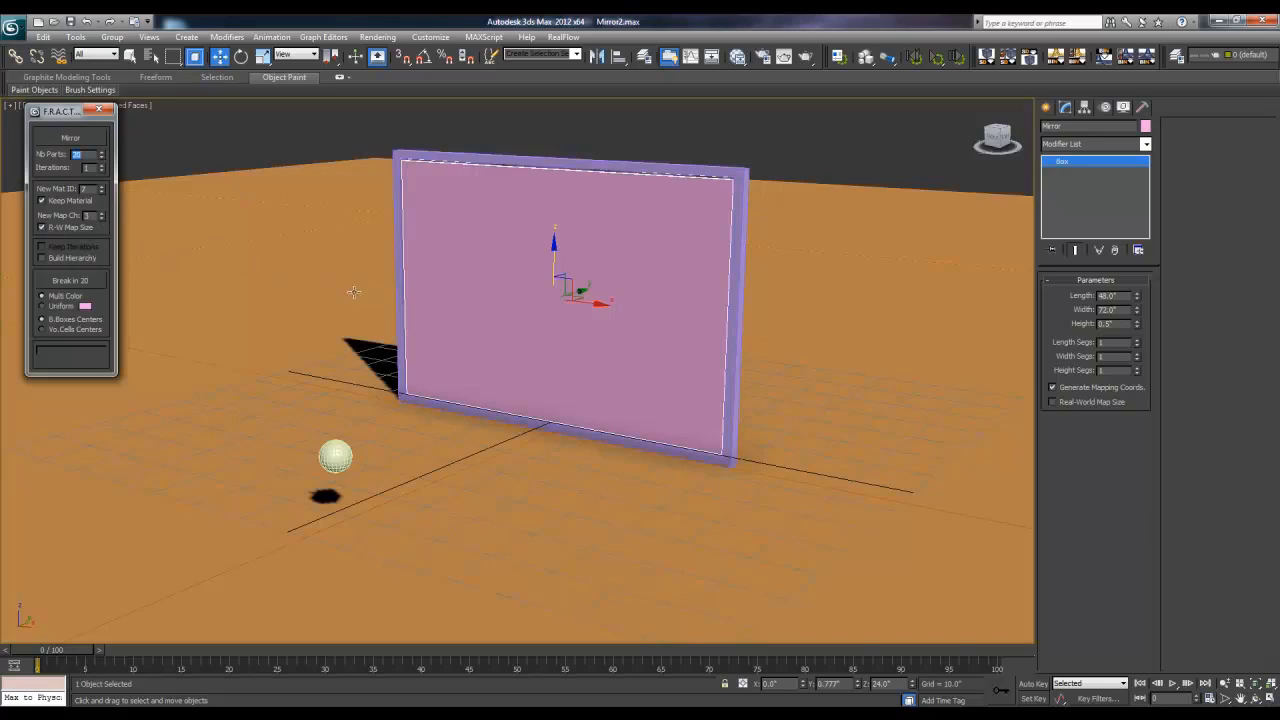
{"action": "left_click", "coordinate": [60, 306]}
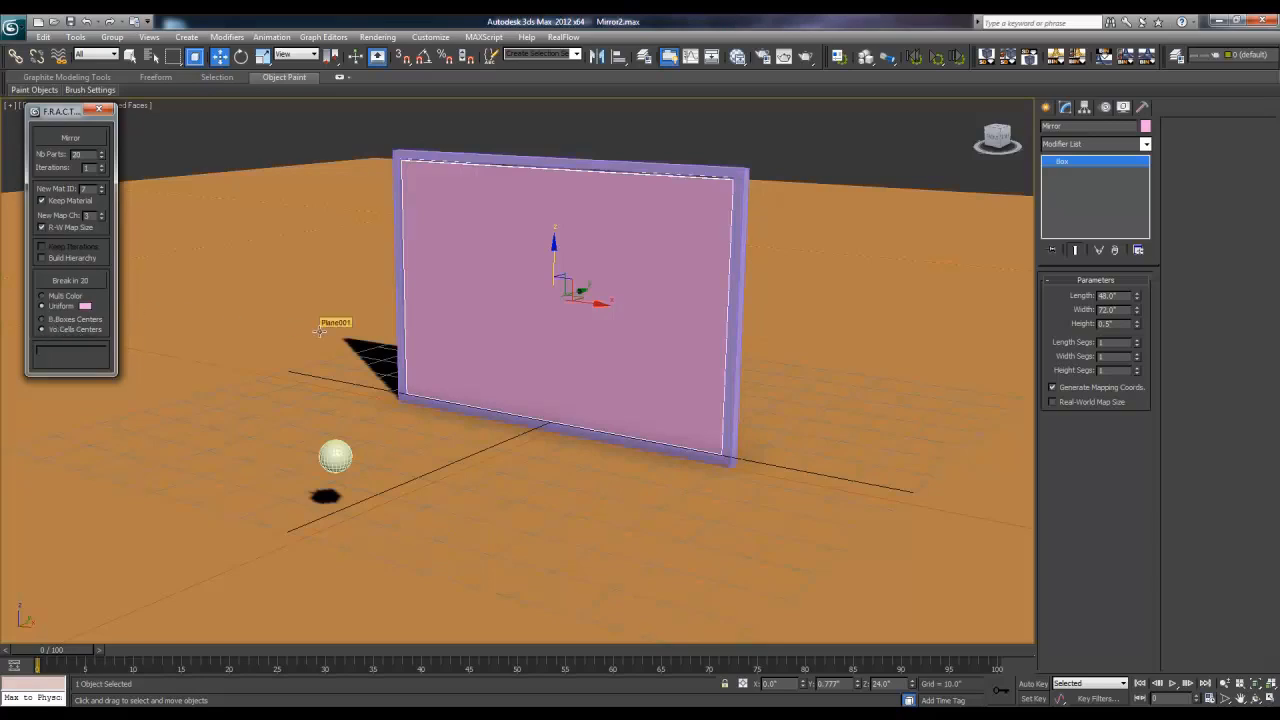
- Examine the frame's upper corner and edges around the mirror up close, then reselect the mirror
{"action": "middle_click_drag", "start_coordinate": [614, 167], "coordinate": [659, 353]}
{"action": "left_click", "coordinate": [745, 243]}
{"action": "scroll", "coordinate": [650, 256], "scroll_direction": "up", "scroll_amount": 5}
{"action": "scroll", "coordinate": [620, 395], "scroll_direction": "down", "scroll_amount": 5}
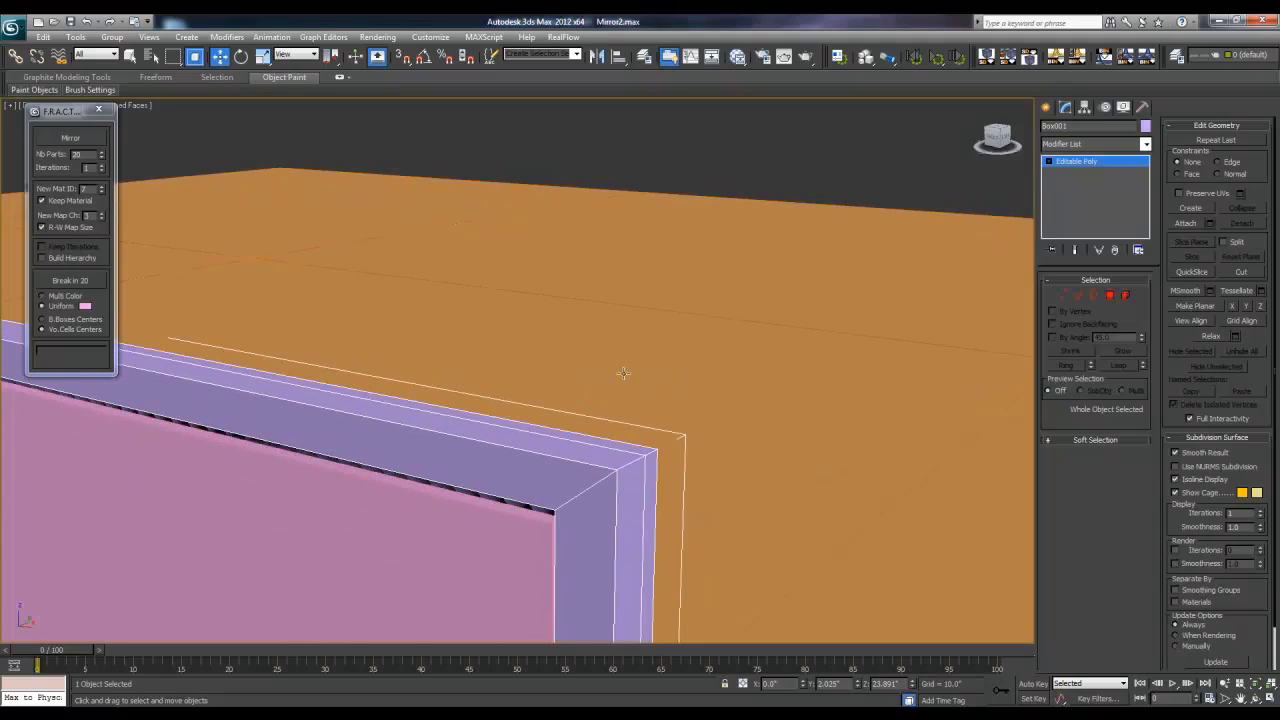
{"action": "middle_click_drag", "start_coordinate": [610, 479], "coordinate": [730, 352]}
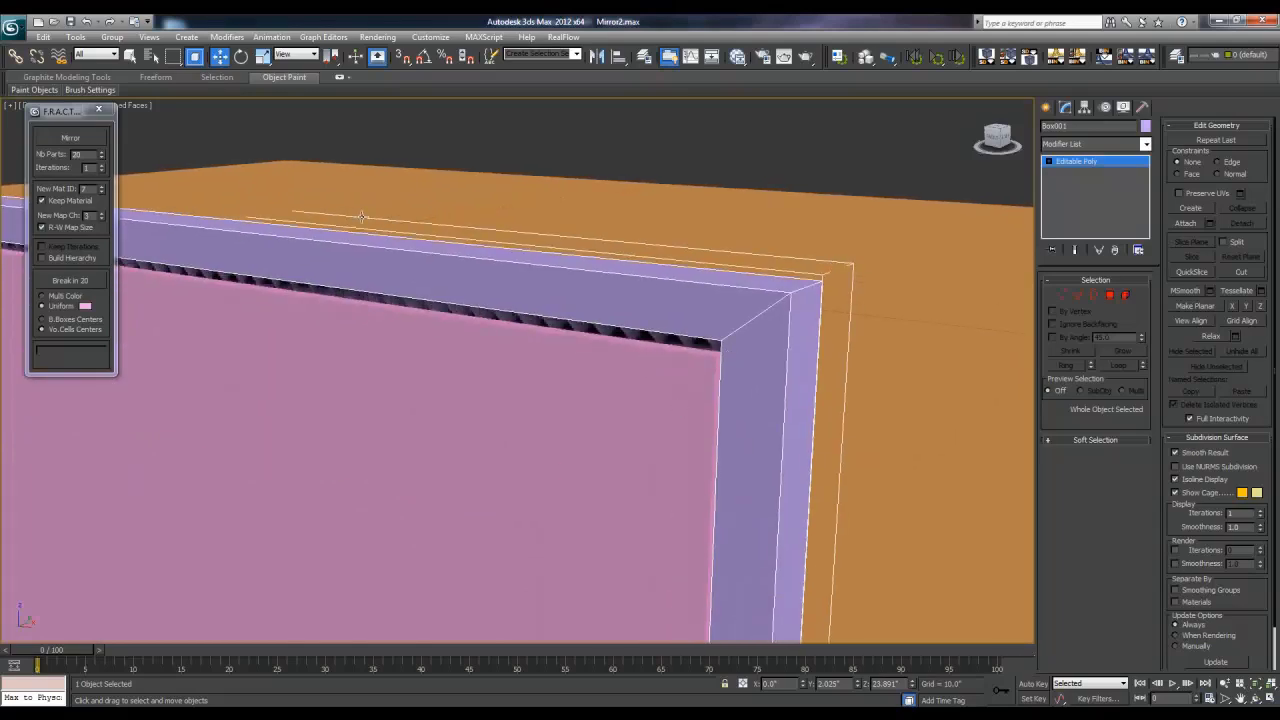
{"action": "middle_click_drag", "start_coordinate": [364, 217], "coordinate": [443, 257]}
{"action": "middle_click_drag", "start_coordinate": [300, 220], "coordinate": [393, 232]}
{"action": "middle_click_drag", "start_coordinate": [300, 310], "coordinate": [573, 486]}
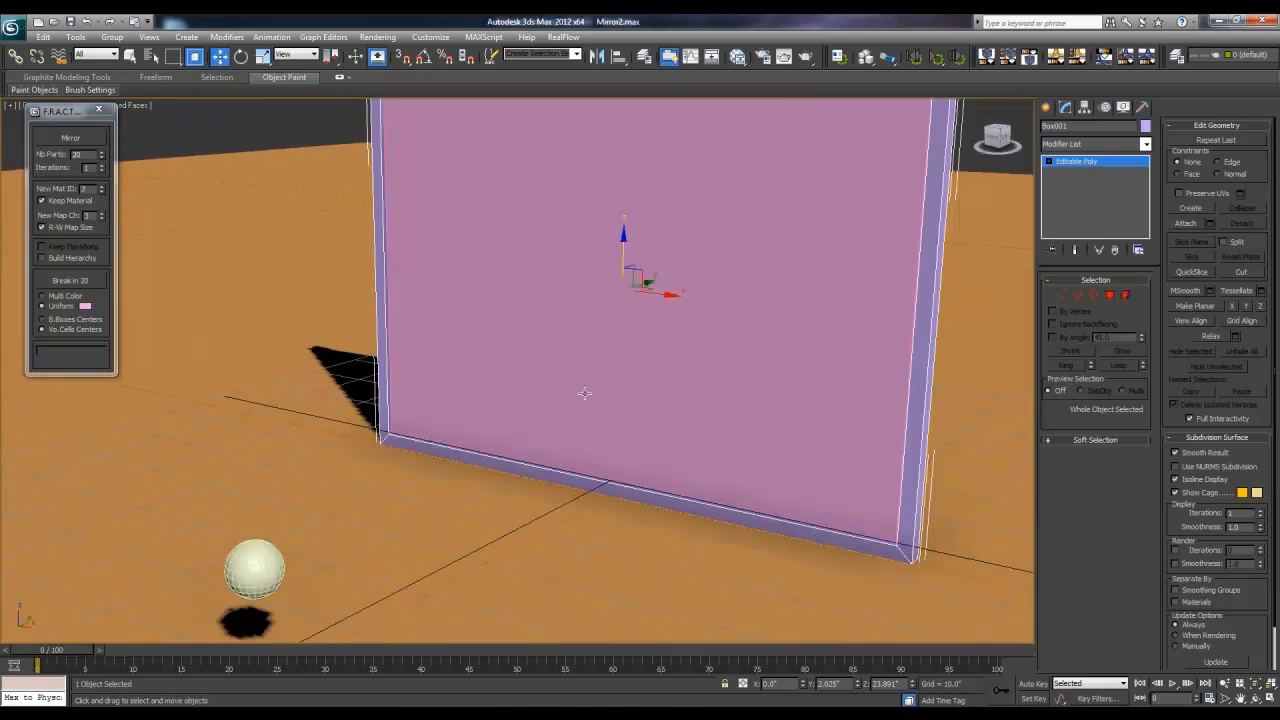
{"action": "scroll", "coordinate": [590, 380], "scroll_direction": "down", "scroll_amount": 4}
{"action": "left_click", "coordinate": [607, 303]}
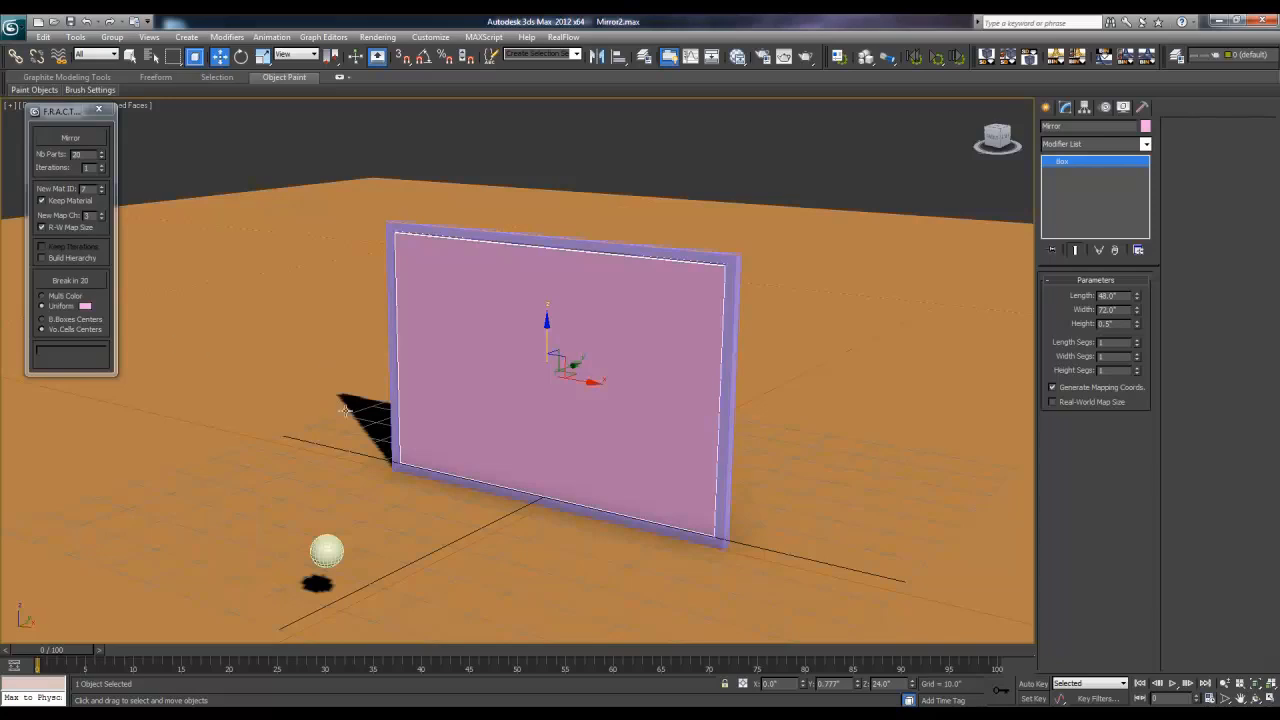
- Move the sphere farther away from the mirror along the Y axis
{"action": "middle_click_drag", "start_coordinate": [390, 425], "coordinate": [337, 396]}
{"action": "left_click", "coordinate": [258, 504]}
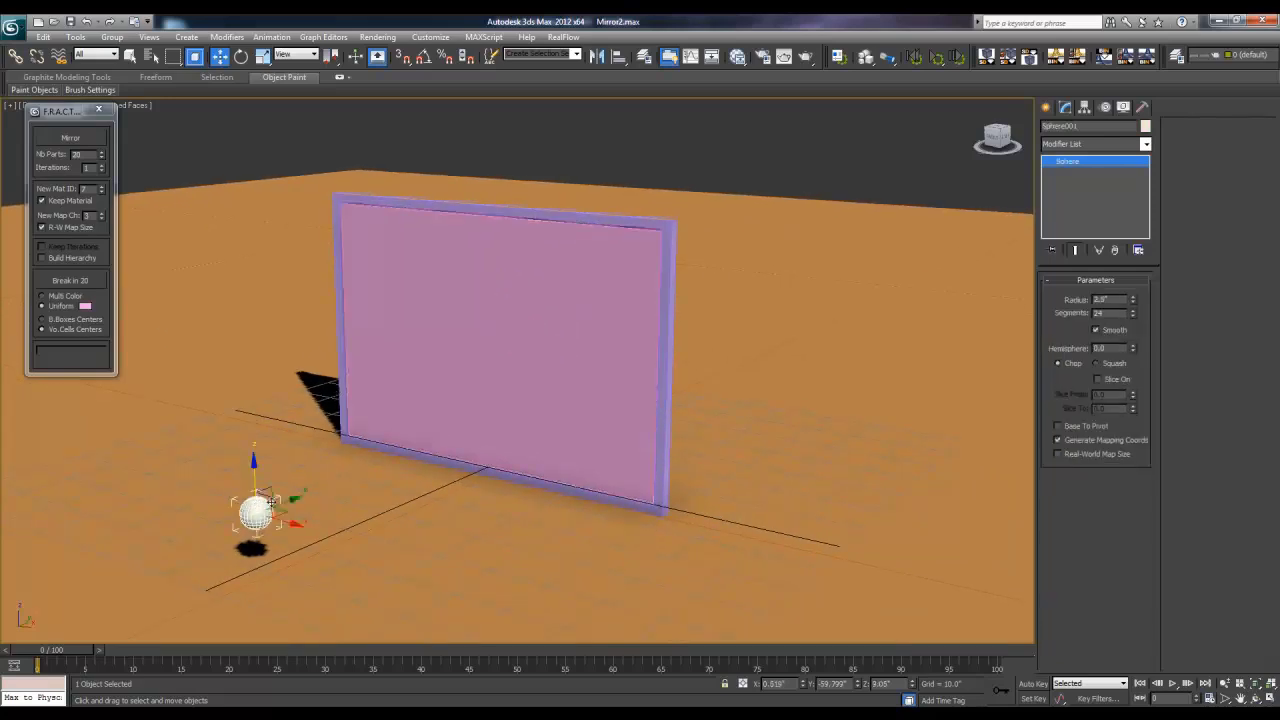
{"action": "left_click_drag", "start_coordinate": [286, 504], "coordinate": [93, 561]}
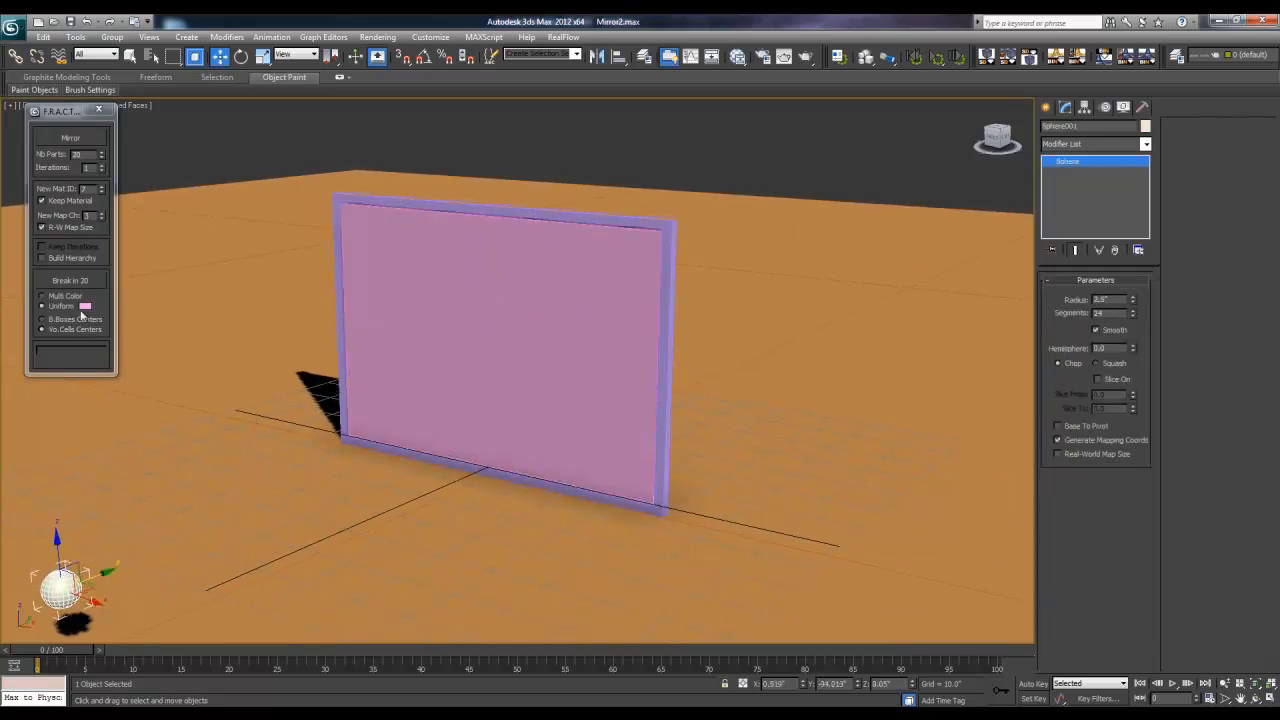
- Break the mirror into 20 parts with the current fracture settings
{"action": "left_click", "coordinate": [408, 319]}
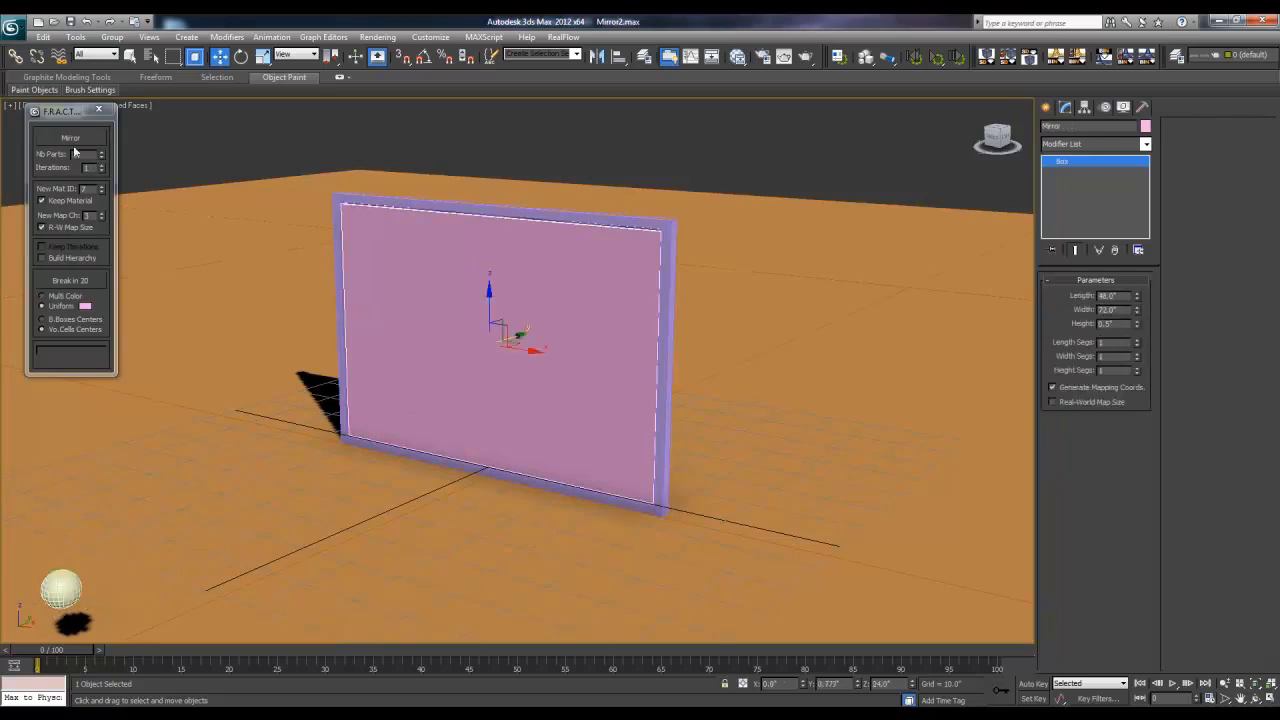
{"action": "left_click", "coordinate": [70, 282]}
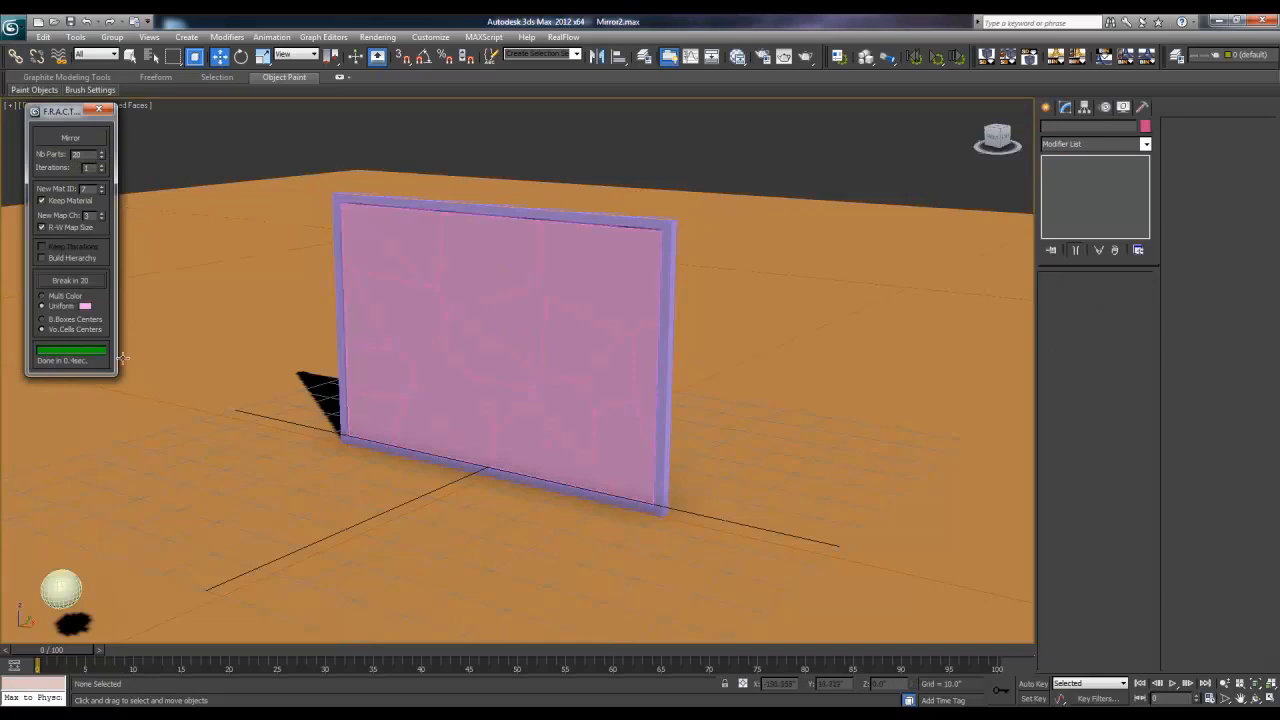
{"action": "scroll", "coordinate": [389, 394], "scroll_direction": "up", "scroll_amount": 5}
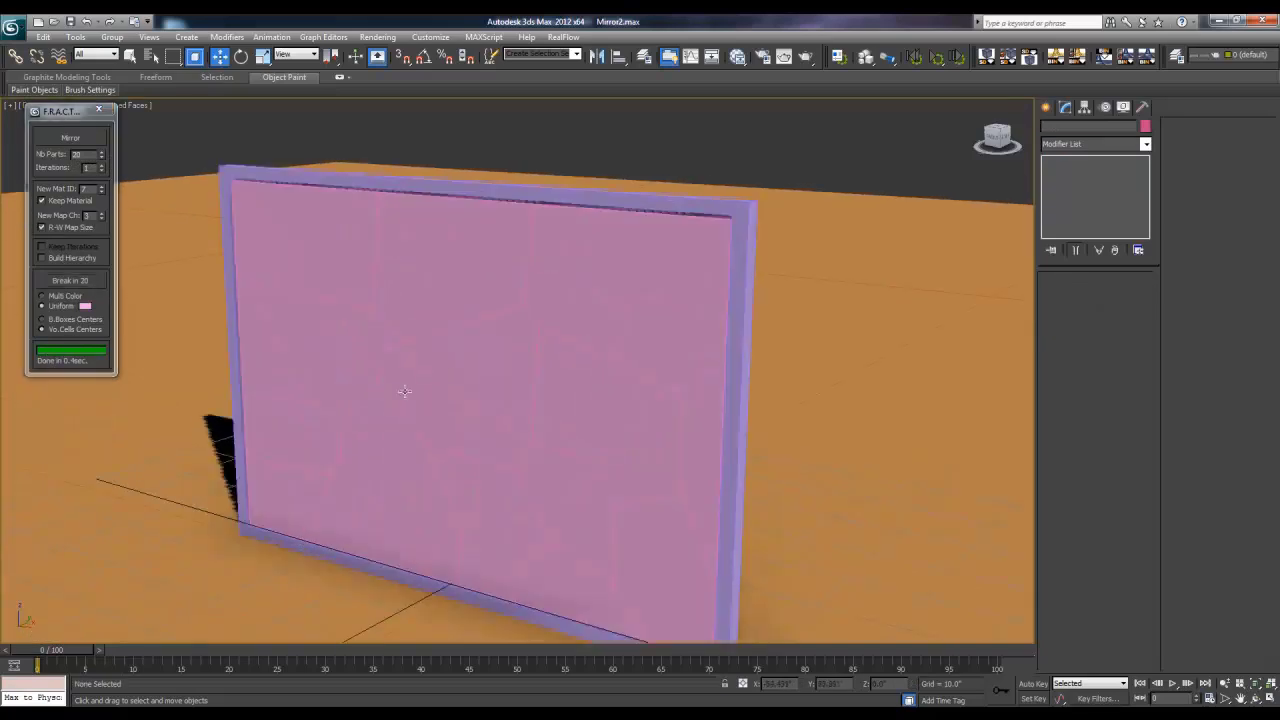
- Examine the shattered mirror's individual pieces by selecting several of them one after another
{"action": "left_click", "coordinate": [403, 394]}
{"action": "middle_click_drag", "start_coordinate": [444, 375], "coordinate": [527, 371], "text": "alt"}
{"action": "left_click", "coordinate": [471, 425]}
{"action": "left_click", "coordinate": [480, 483]}
{"action": "left_click", "coordinate": [573, 464]}
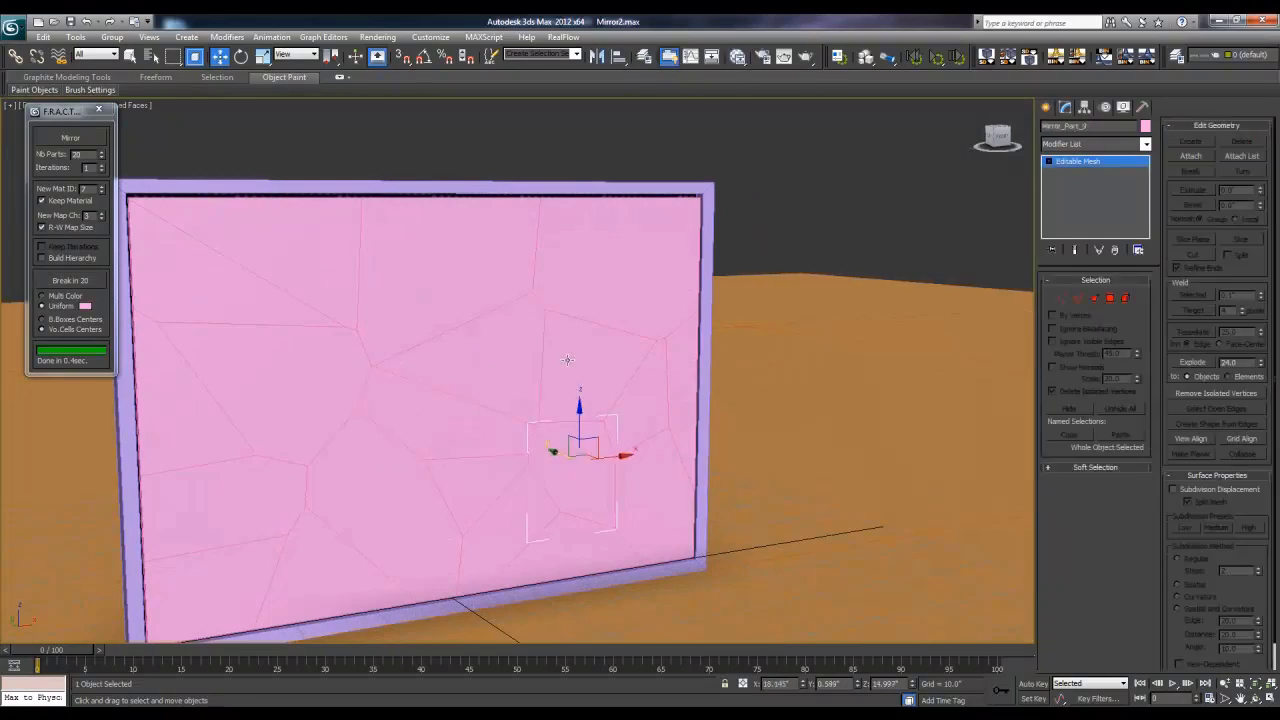
{"action": "left_click", "coordinate": [508, 346]}
{"action": "left_click", "coordinate": [452, 298]}
{"action": "left_click", "coordinate": [327, 361]}
{"action": "left_click_drag", "start_coordinate": [400, 480], "coordinate": [414, 506]}
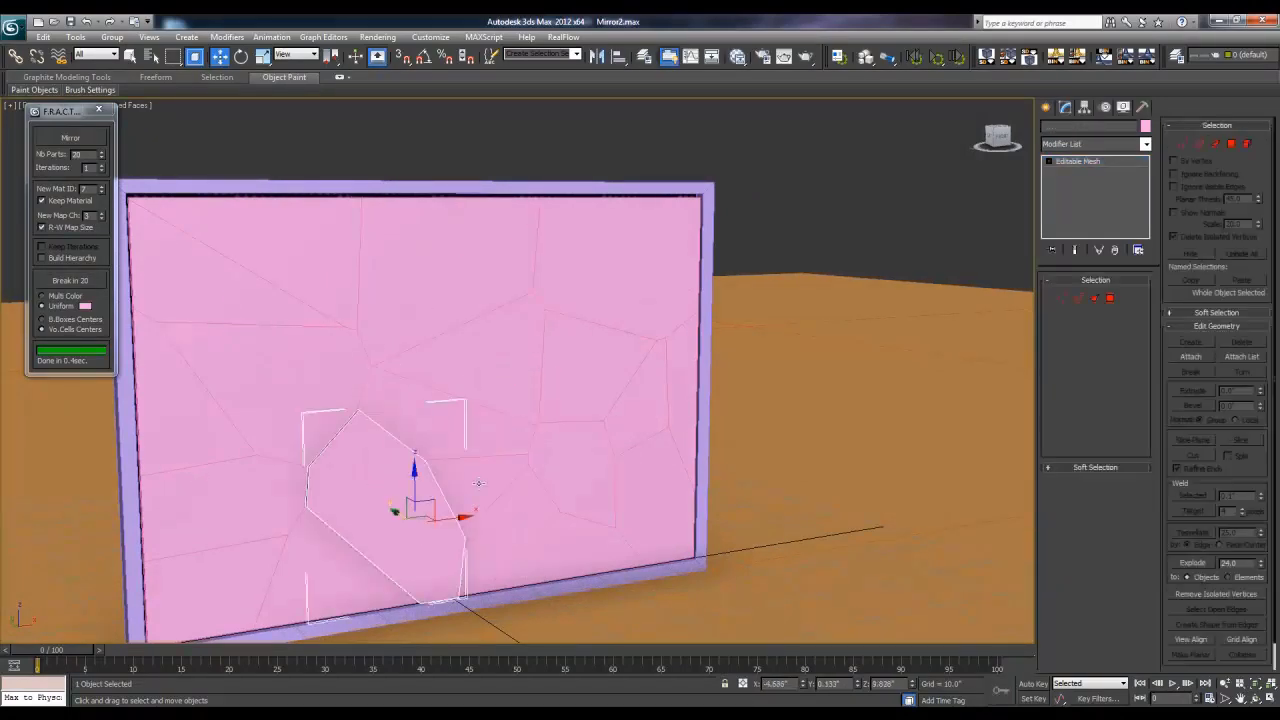
{"action": "left_click", "coordinate": [478, 474]}
{"action": "left_click", "coordinate": [467, 403]}
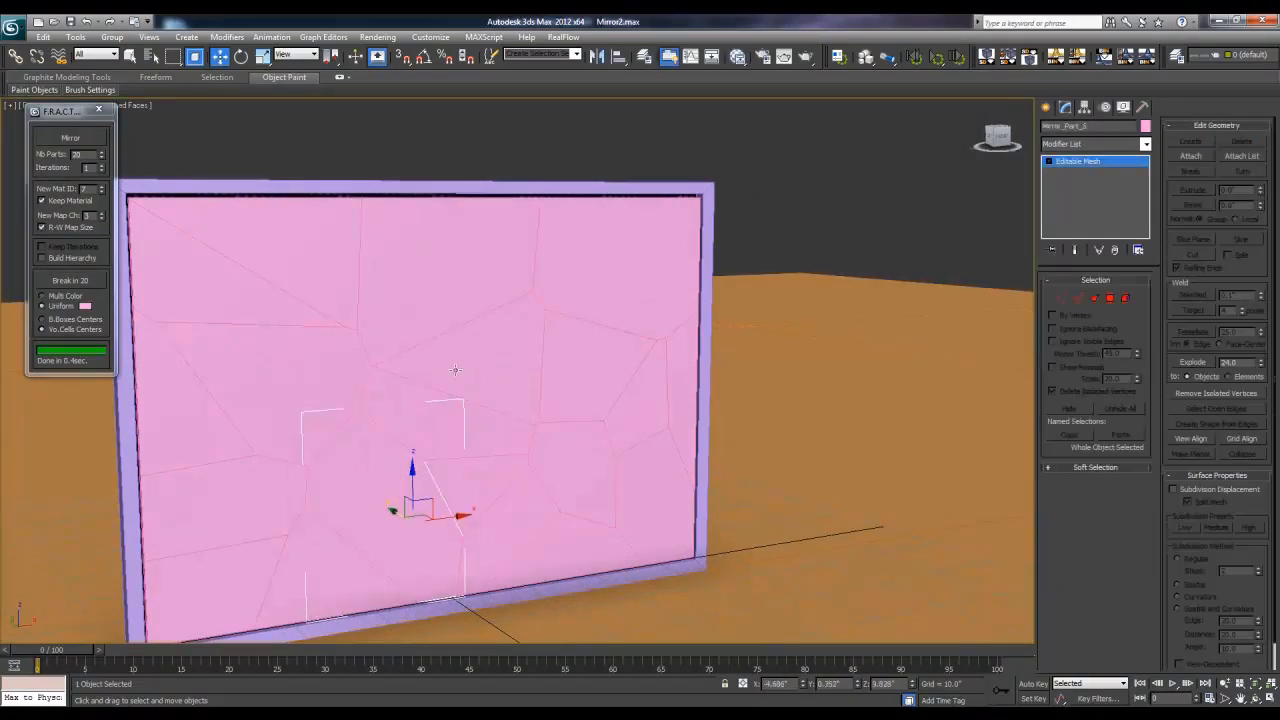
{"action": "scroll", "coordinate": [484, 378], "scroll_direction": "down", "scroll_amount": 3}
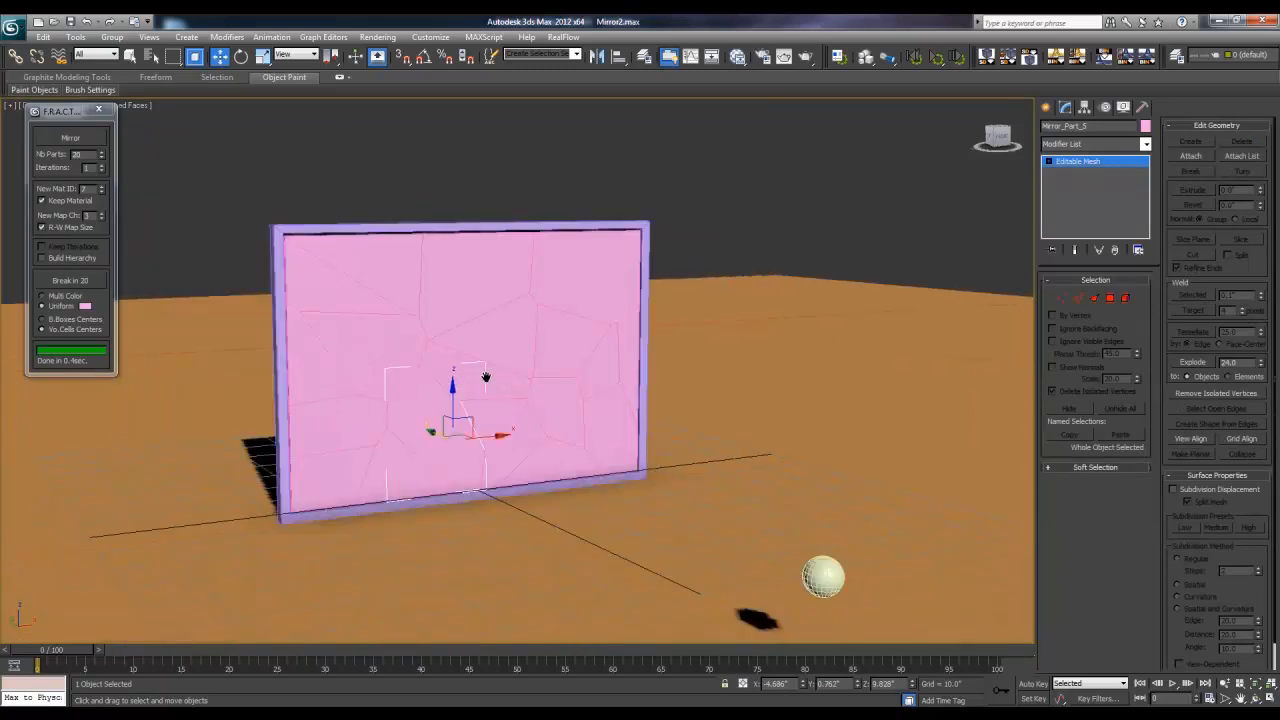
- Move the sphere up against the middle of the mirror, at a height of about Z 25.4 inches
{"action": "left_click", "coordinate": [800, 556]}
{"action": "left_click_drag", "start_coordinate": [790, 562], "coordinate": [462, 354]}
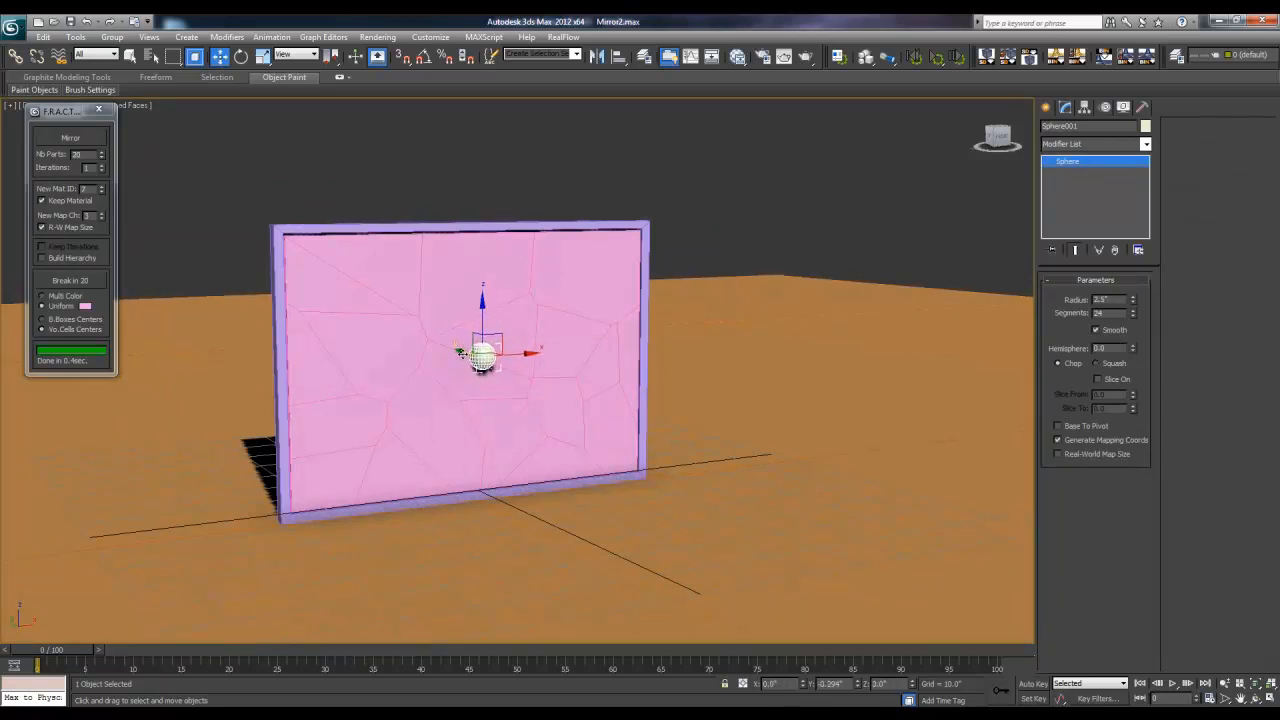
- Pick the central mirror piece behind the sphere as the fracture object and break it into 15 parts
{"action": "left_click", "coordinate": [462, 342]}
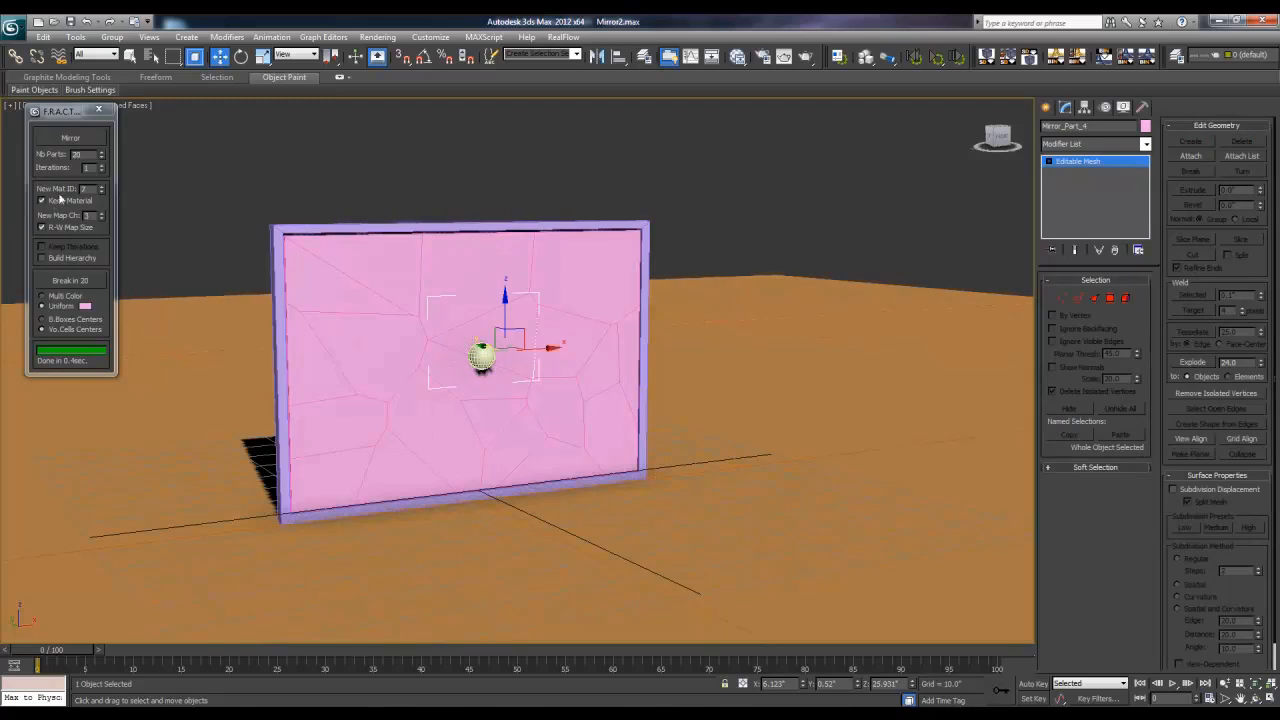
{"action": "left_click", "coordinate": [78, 139]}
{"action": "left_click", "coordinate": [463, 332]}
{"action": "double_click", "coordinate": [78, 154]}
{"action": "type", "text": "6"}
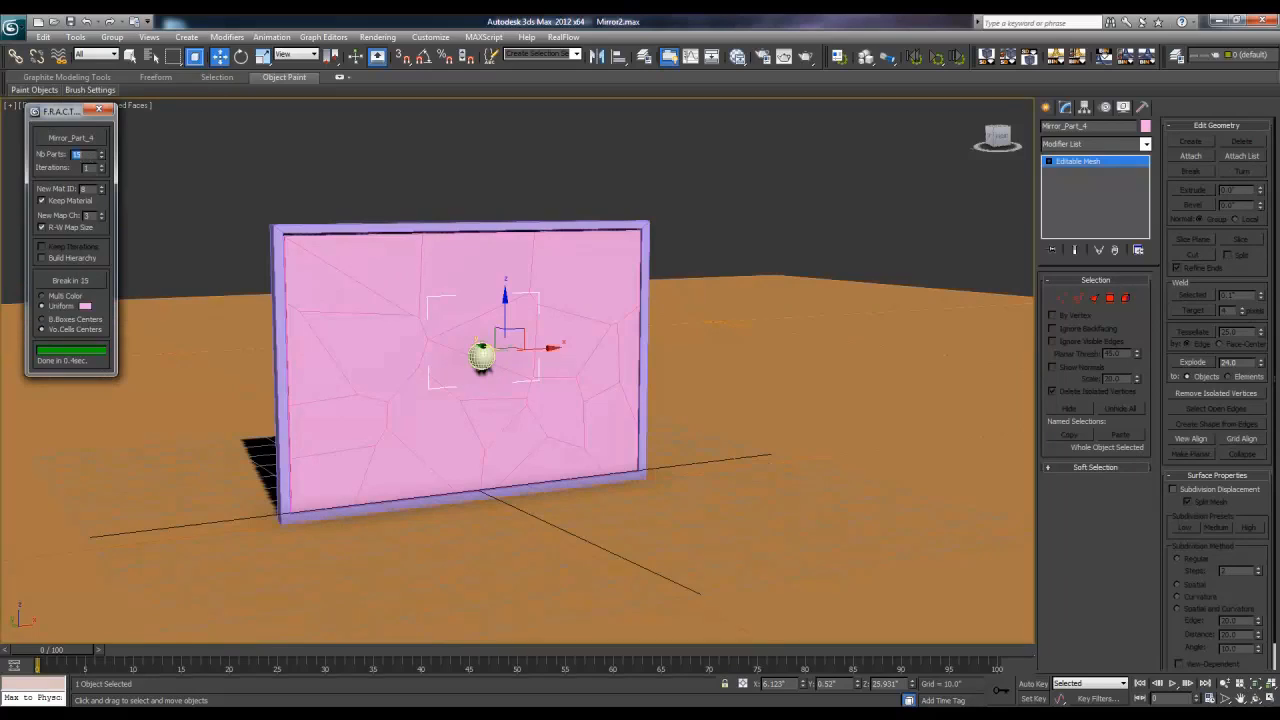
{"action": "left_click", "coordinate": [70, 282]}
- Pull the sphere slightly away from the mirror, to about Y -4.8 inches, keeping its height
{"action": "left_click", "coordinate": [474, 352]}
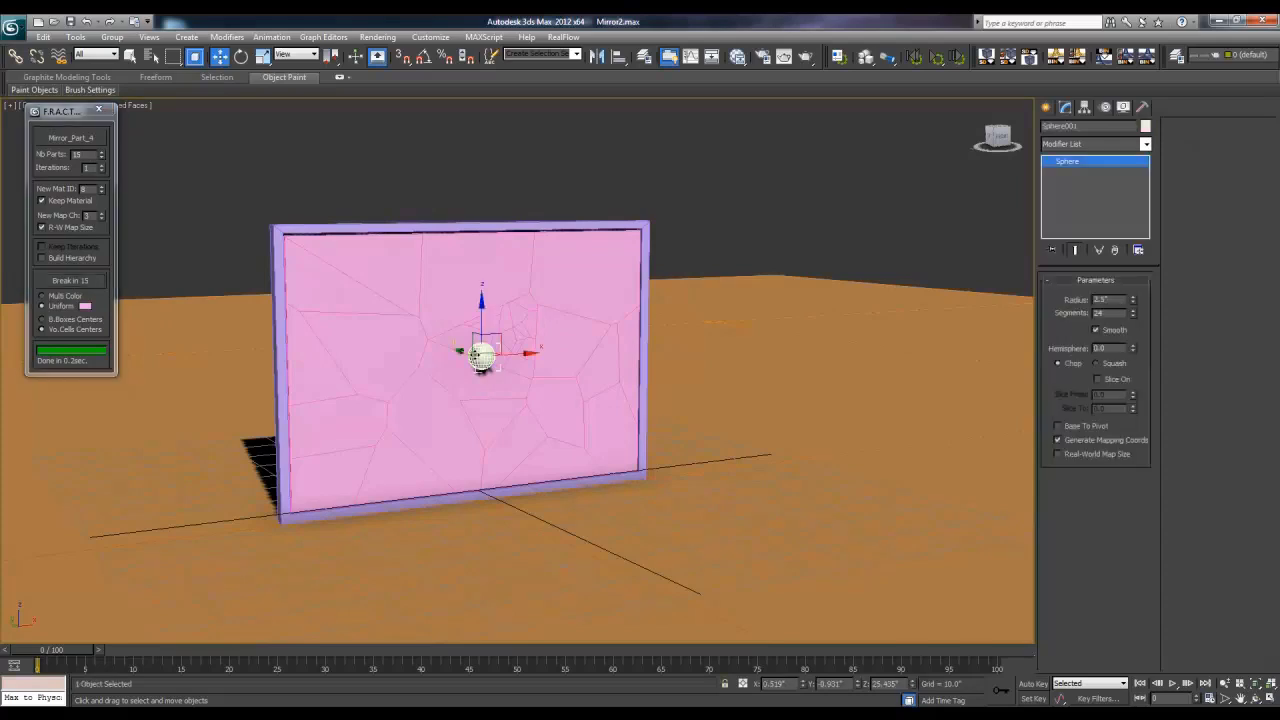
{"action": "mouse_move", "coordinate": [481, 321]}
{"action": "left_mouse_down"}
{"action": "mouse_move", "coordinate": [481, 244]}
{"action": "mouse_move", "coordinate": [481, 308]}
{"action": "mouse_move", "coordinate": [481, 296]}
{"action": "left_mouse_up"}
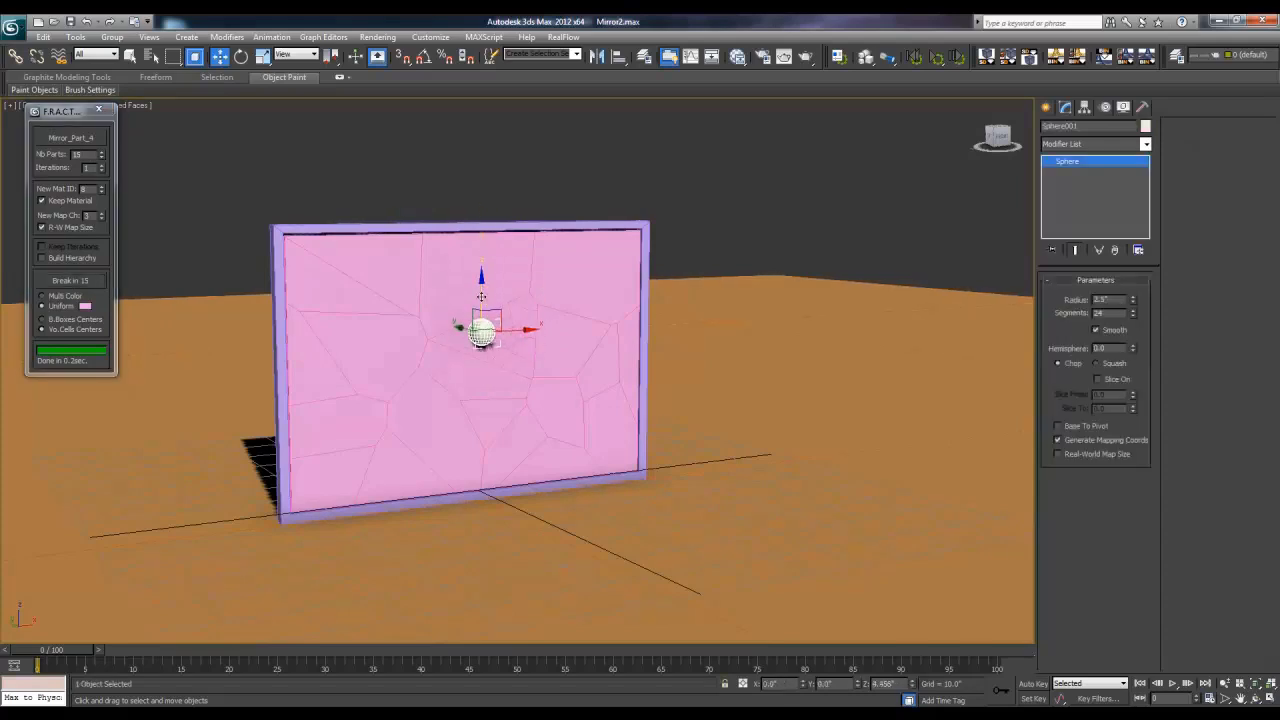
{"action": "right_click", "coordinate": [481, 297]}
{"action": "left_click_drag", "start_coordinate": [457, 349], "coordinate": [469, 343]}
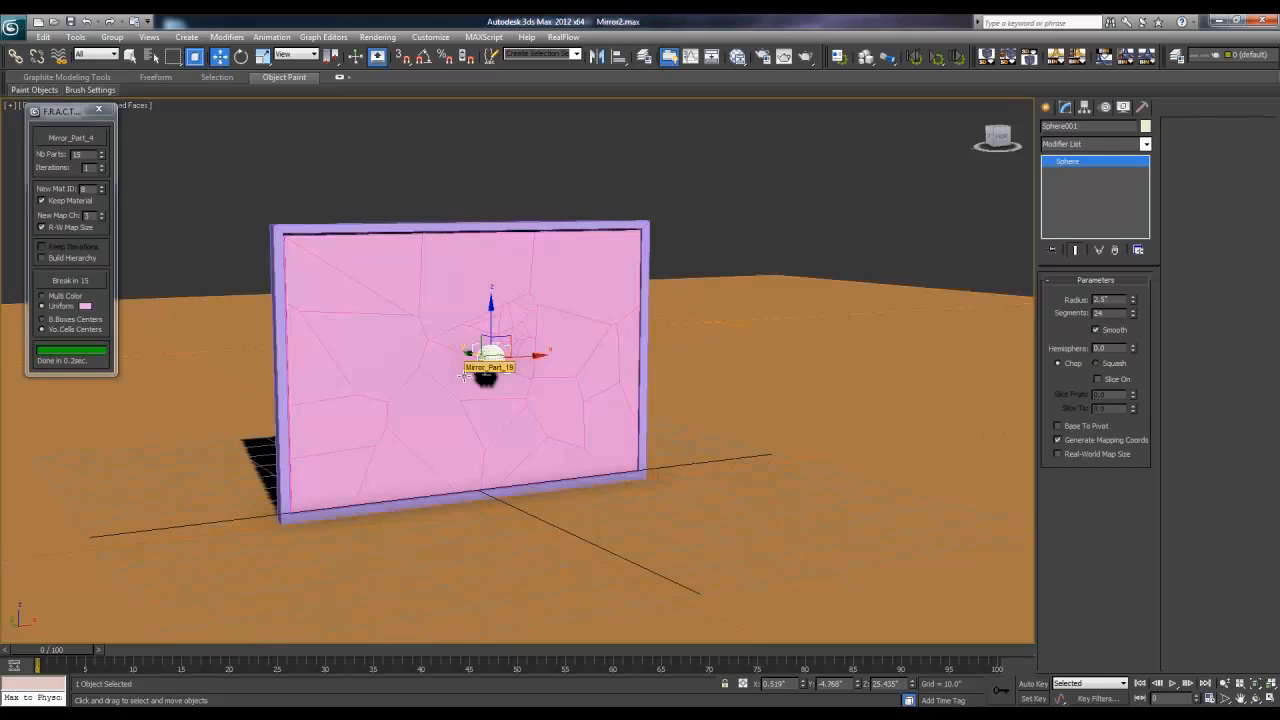
- Pick the mirror piece just below and behind the sphere as the fracture object and break it into 15 parts
{"action": "left_click", "coordinate": [464, 375]}
{"action": "left_click", "coordinate": [75, 141]}
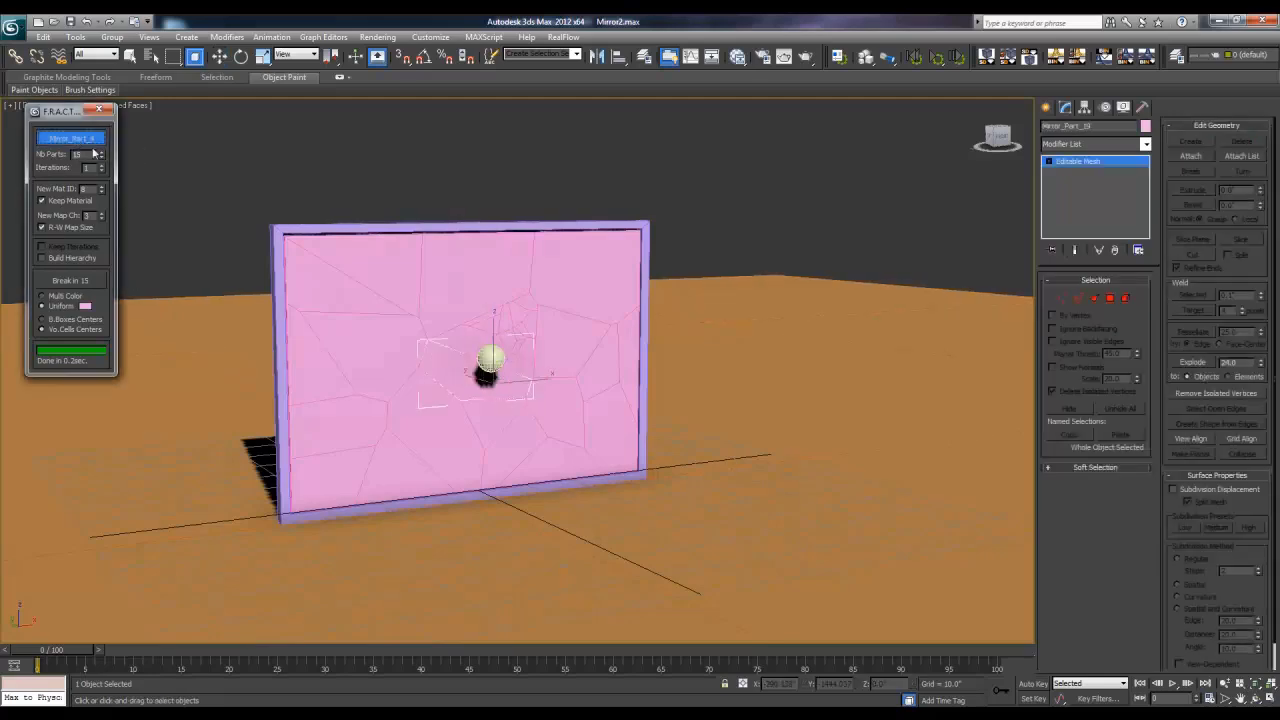
{"action": "left_click", "coordinate": [460, 375]}
{"action": "left_click", "coordinate": [57, 284]}
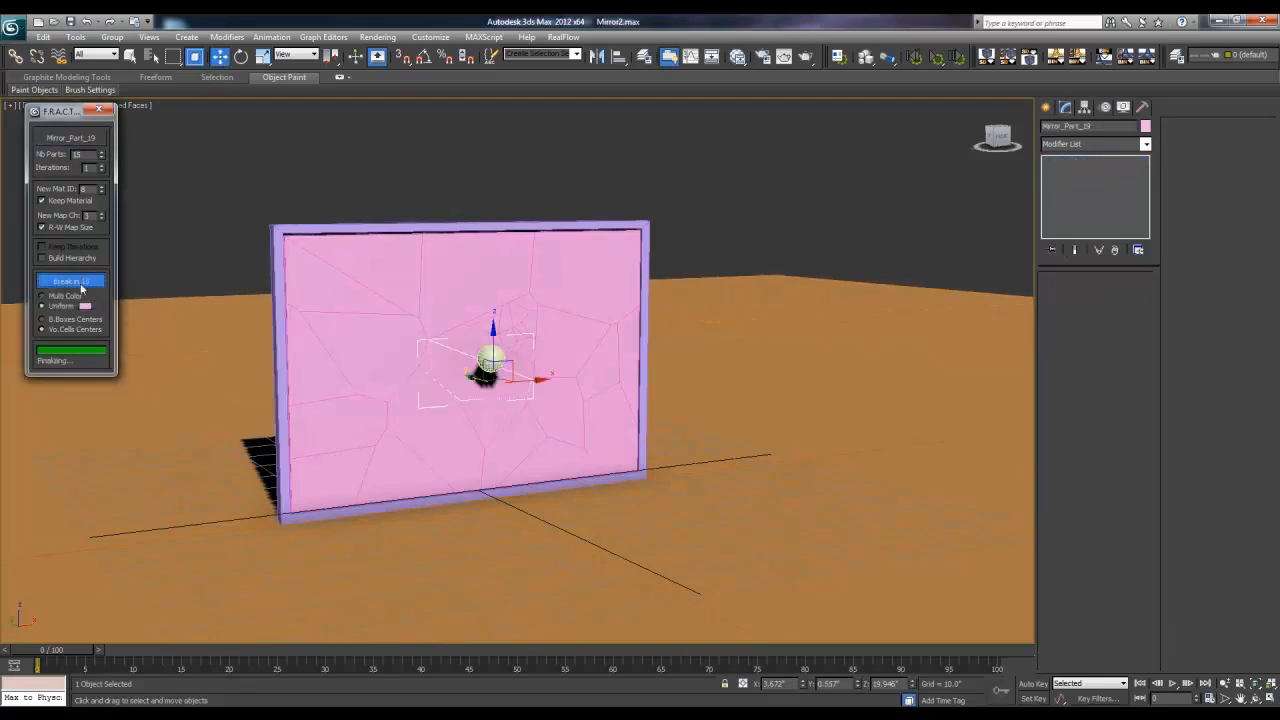
- Pick the mirror piece to the right of the sphere as the fracture object and break it into 15 parts
{"action": "left_click", "coordinate": [72, 138]}
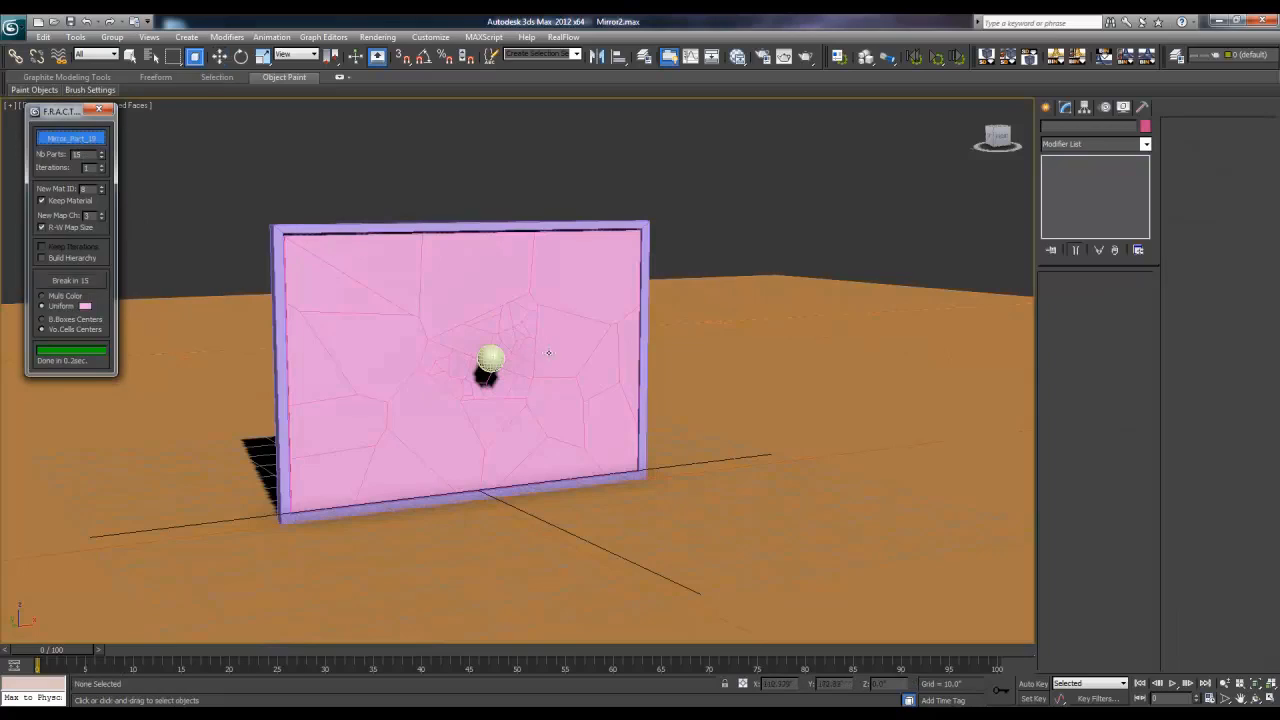
{"action": "left_click", "coordinate": [544, 355]}
{"action": "left_click", "coordinate": [86, 280]}
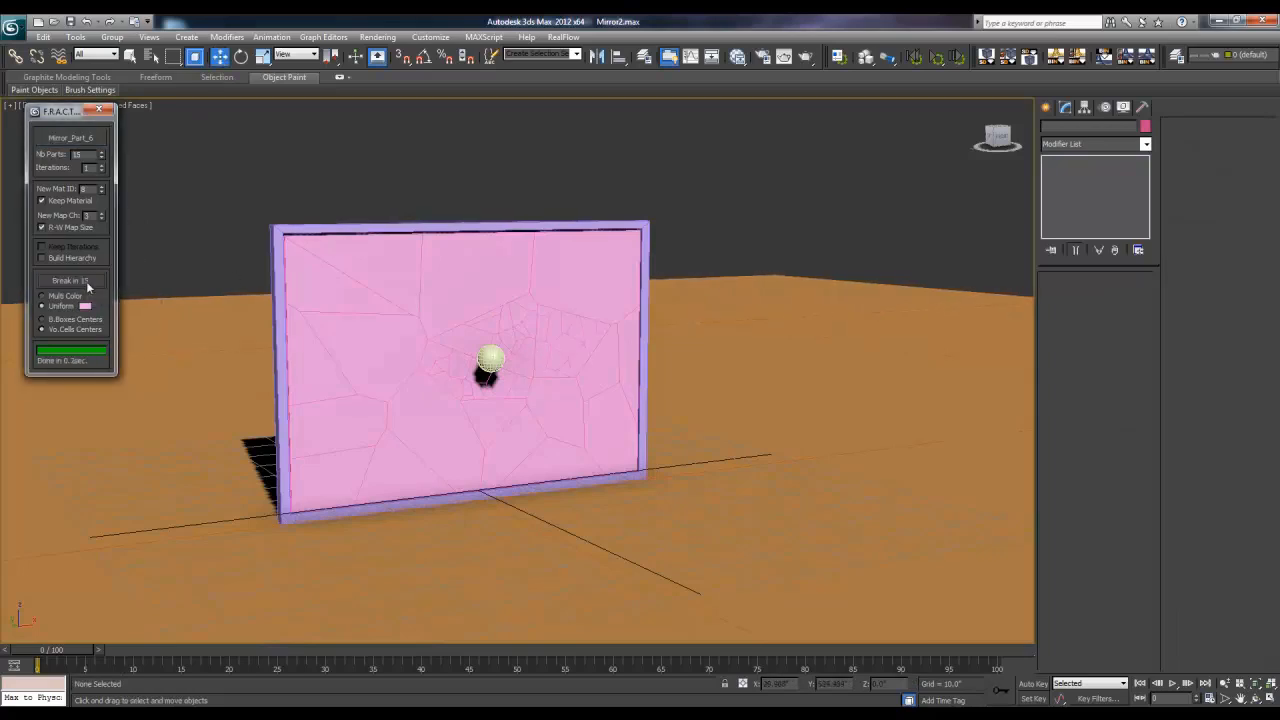
- Pick the mirror piece to the lower right of the sphere and break it into 5 parts
{"action": "left_click", "coordinate": [90, 138]}
{"action": "left_click", "coordinate": [548, 356]}
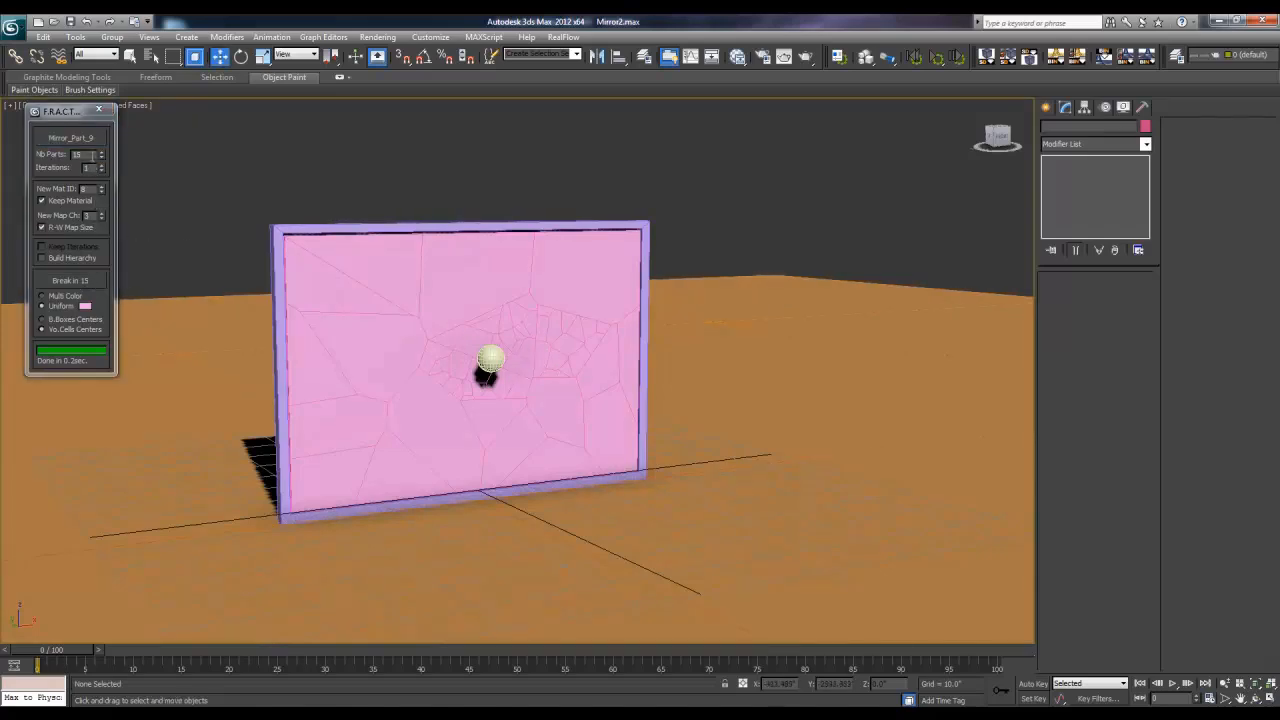
{"action": "double_click", "coordinate": [92, 155]}
{"action": "type", "text": "1"}
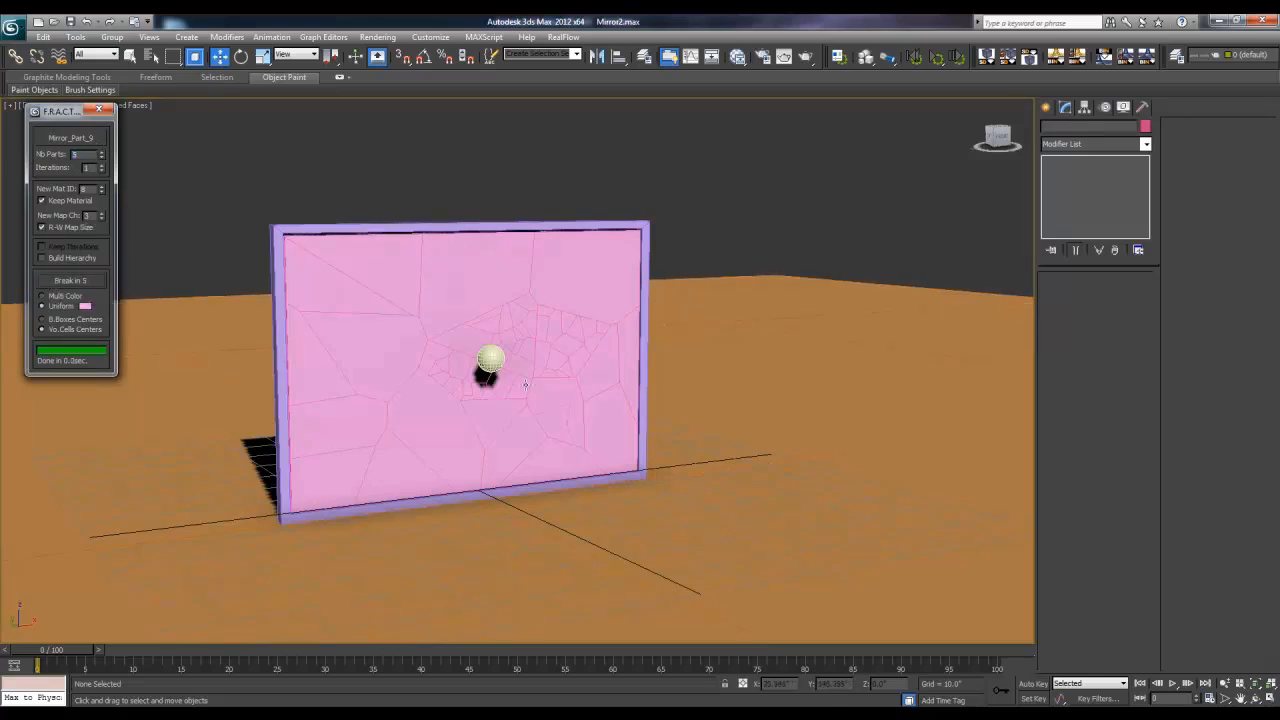
- Try to break the large lower middle mirror piece into 2 parts
{"action": "left_click", "coordinate": [426, 400]}
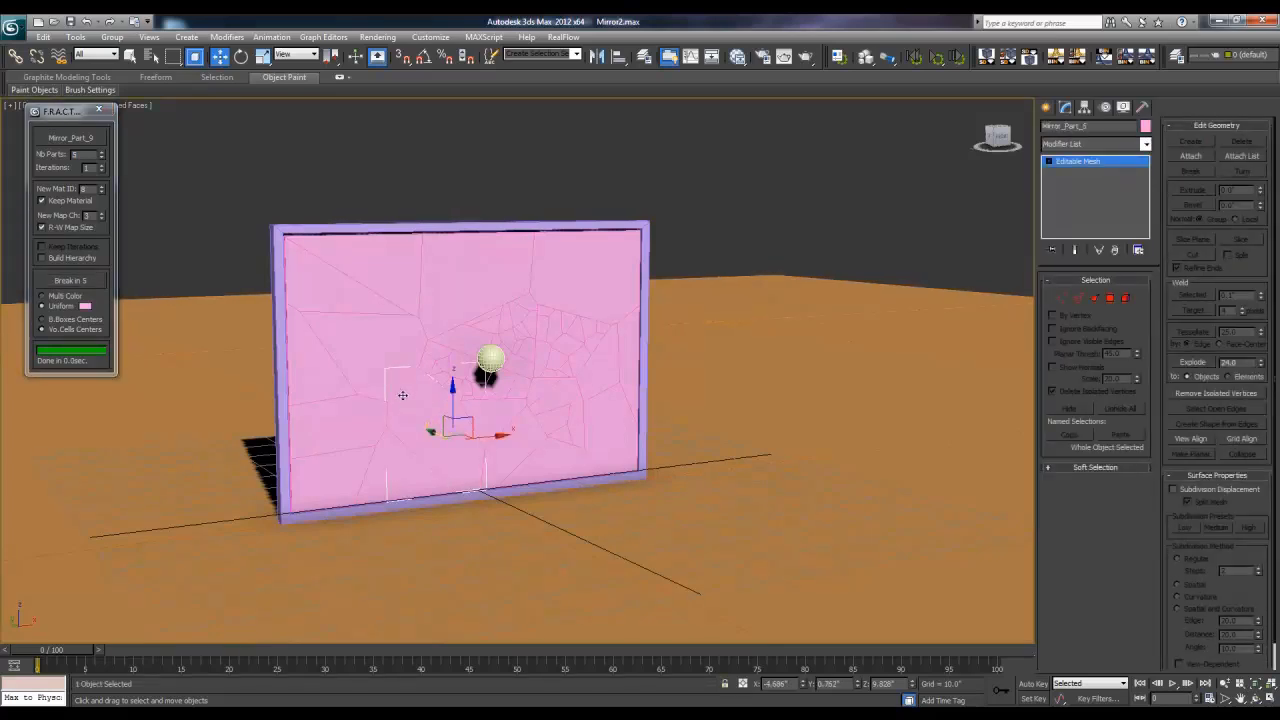
{"action": "left_click", "coordinate": [102, 159]}
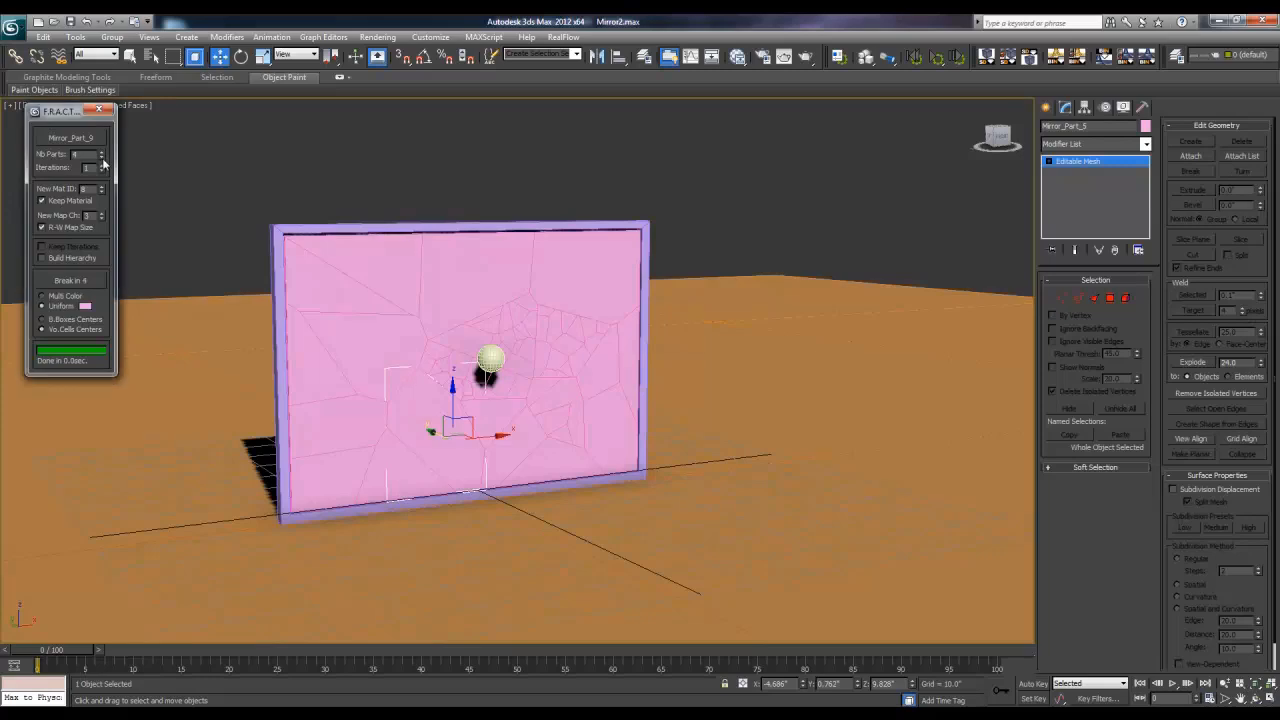
{"action": "left_click", "coordinate": [70, 281]}
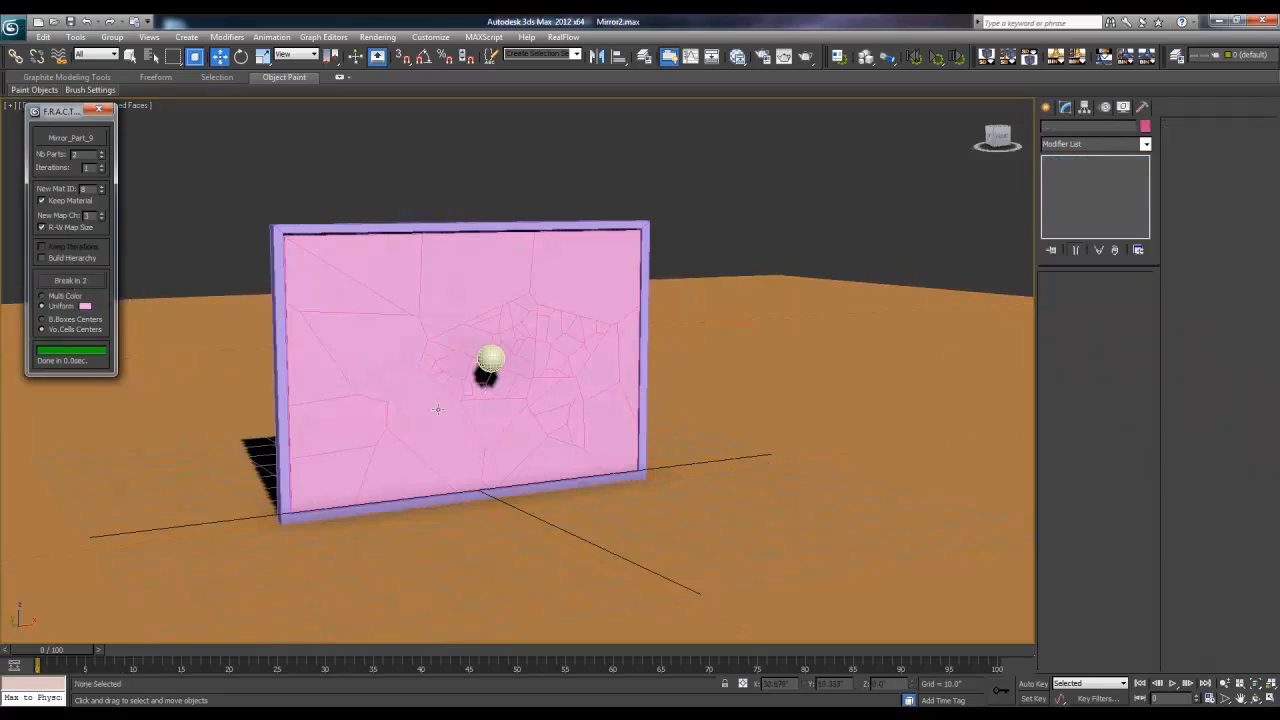
{"action": "left_click", "coordinate": [439, 413]}
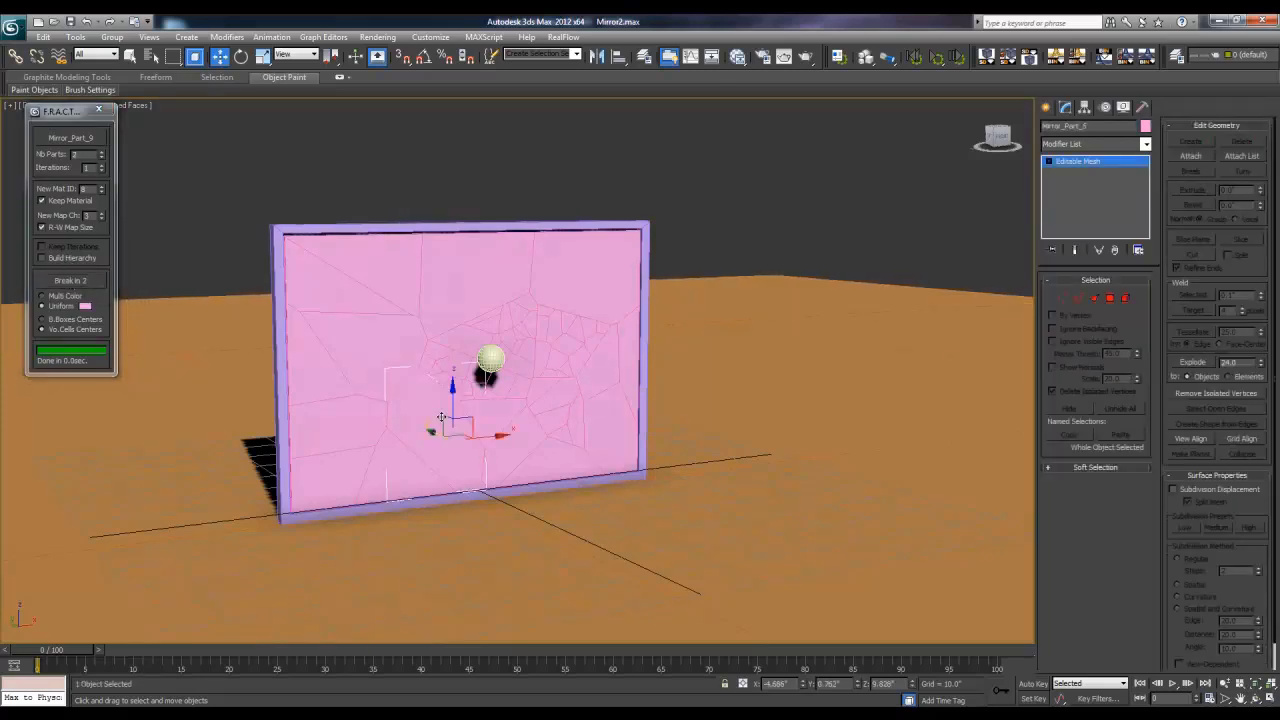
- Pull the large overlapping fragment at the mirror's lower right out toward the front and delete it
{"action": "left_click", "coordinate": [556, 420]}
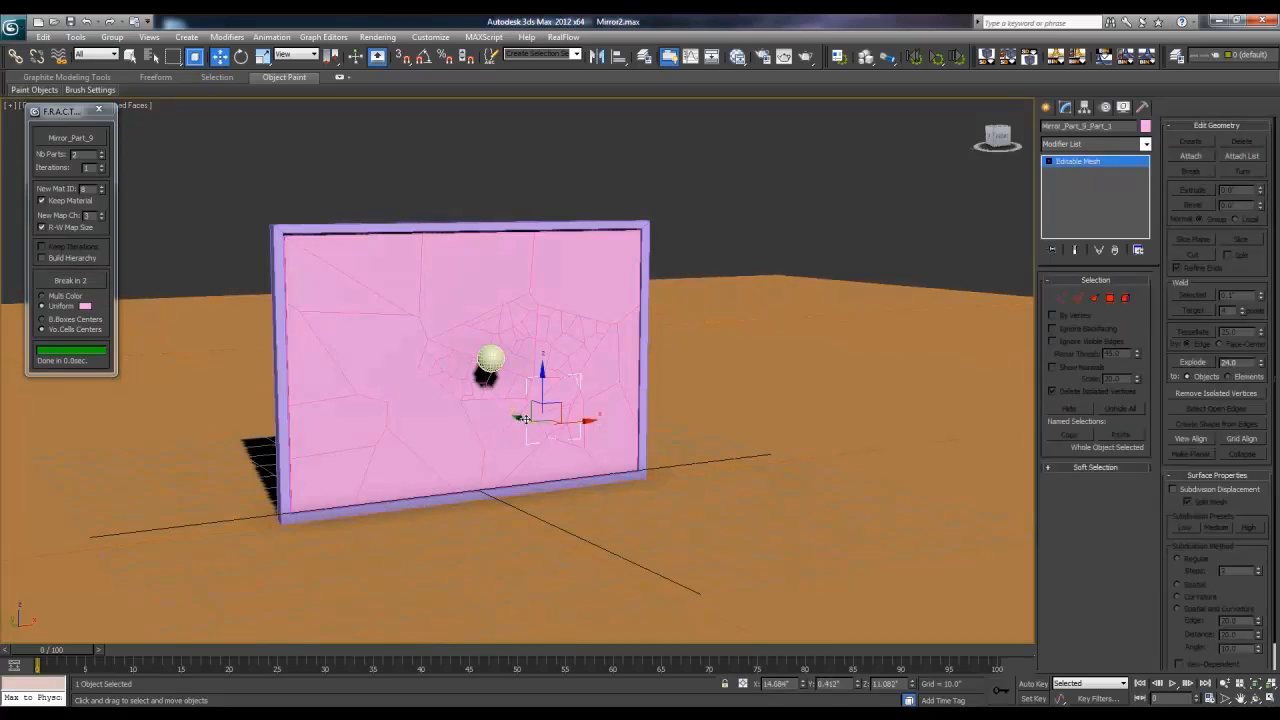
{"action": "left_click_drag", "start_coordinate": [526, 419], "coordinate": [620, 475]}
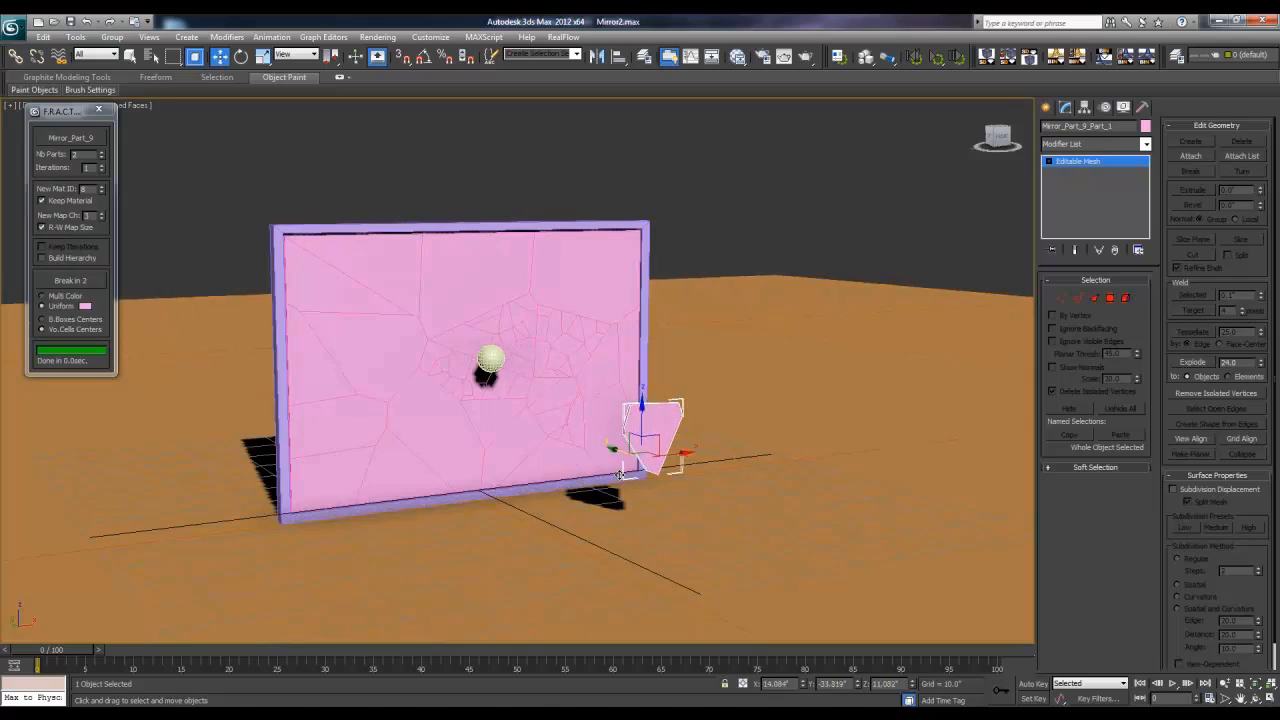
{"action": "key", "text": "Delete"}
- Check the fragments at the mirror's lower right for overlaps by pulling them out individually and returning each to its place
{"action": "left_click", "coordinate": [556, 424]}
{"action": "left_click_drag", "start_coordinate": [532, 418], "coordinate": [608, 453]}
{"action": "key", "text": "ctrl+z"}
{"action": "left_click", "coordinate": [578, 431]}
{"action": "right_click", "coordinate": [610, 453]}
{"action": "left_click", "coordinate": [560, 440]}
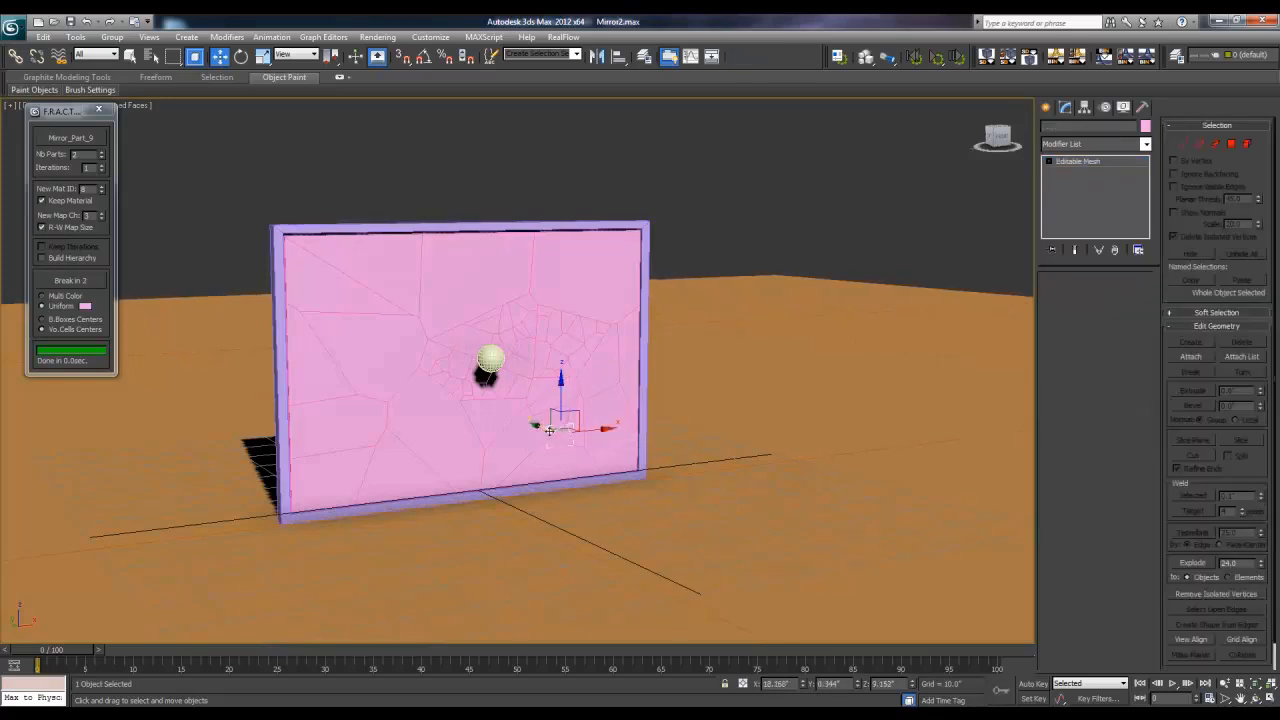
{"action": "left_click_drag", "start_coordinate": [538, 429], "coordinate": [617, 463]}
{"action": "key", "text": "ctrl+z"}
{"action": "left_click", "coordinate": [572, 426]}
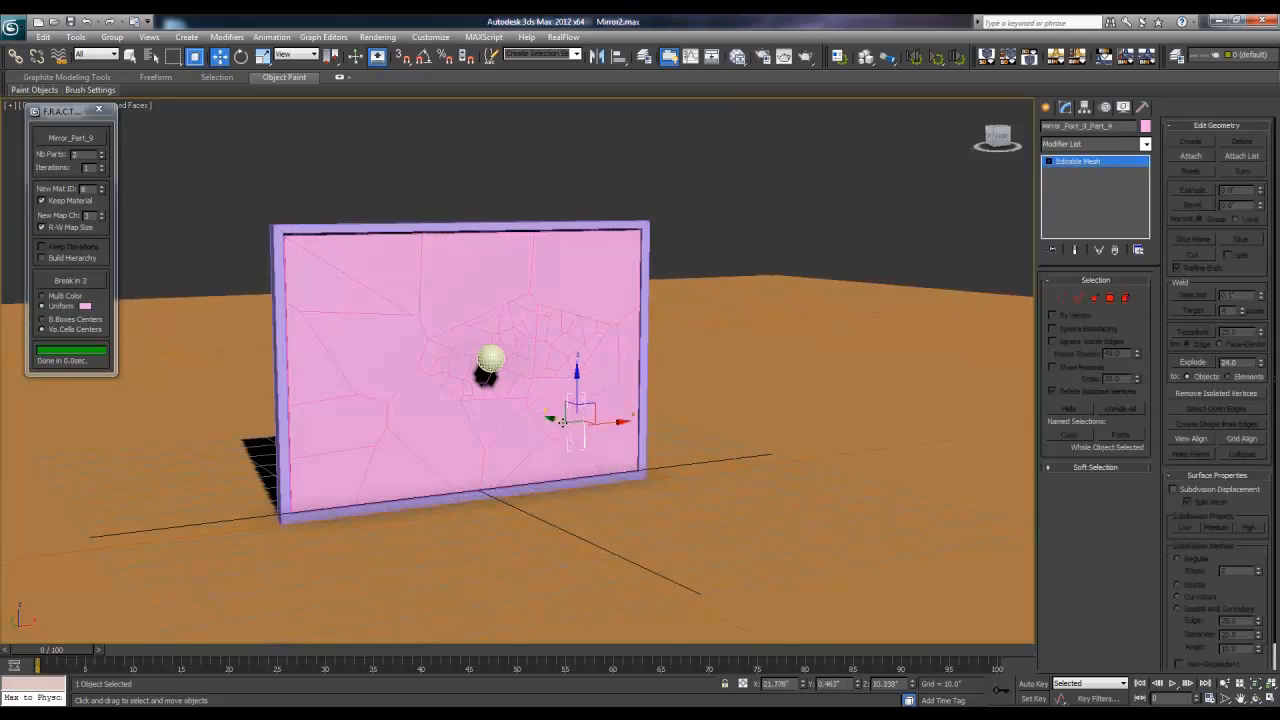
{"action": "left_click_drag", "start_coordinate": [572, 426], "coordinate": [613, 450]}
{"action": "key", "text": "ctrl+z"}
- Pull out the remaining narrow overlapping fragment at the mirror's lower right and remove it
{"action": "left_click", "coordinate": [576, 431]}
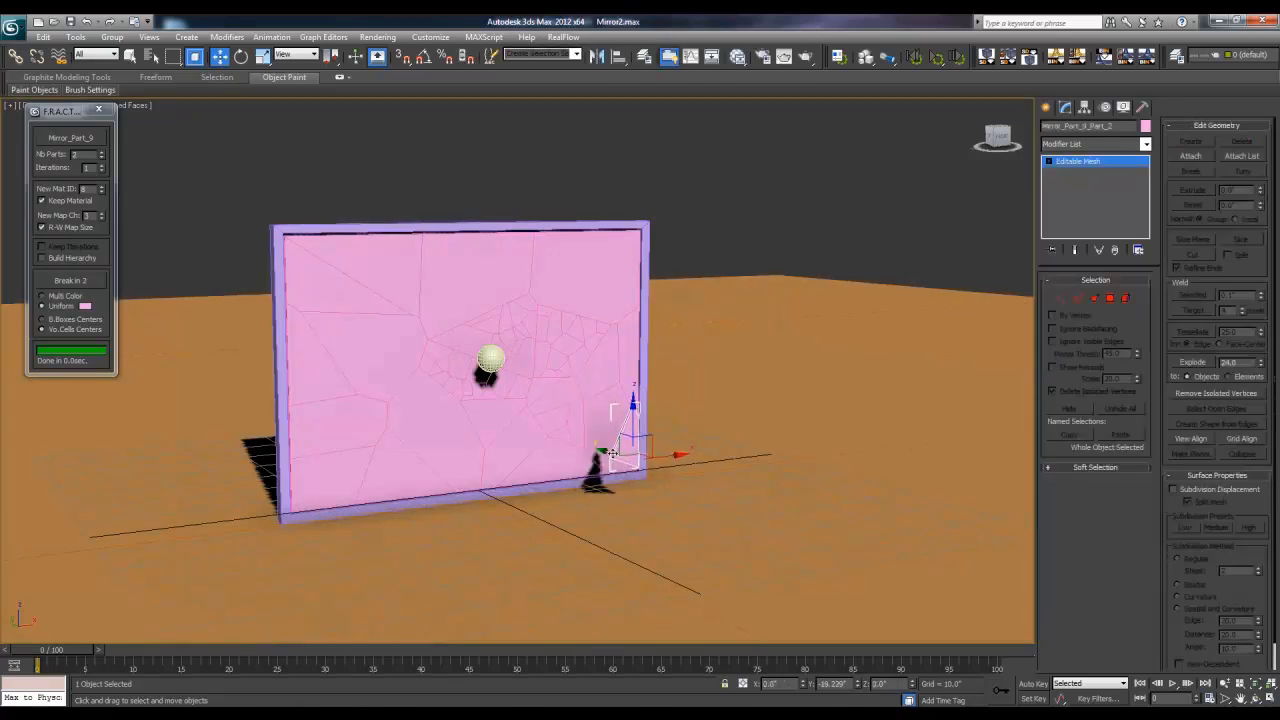
{"action": "key", "text": "ctrl+z"}
{"action": "key", "text": "ctrl+z"}
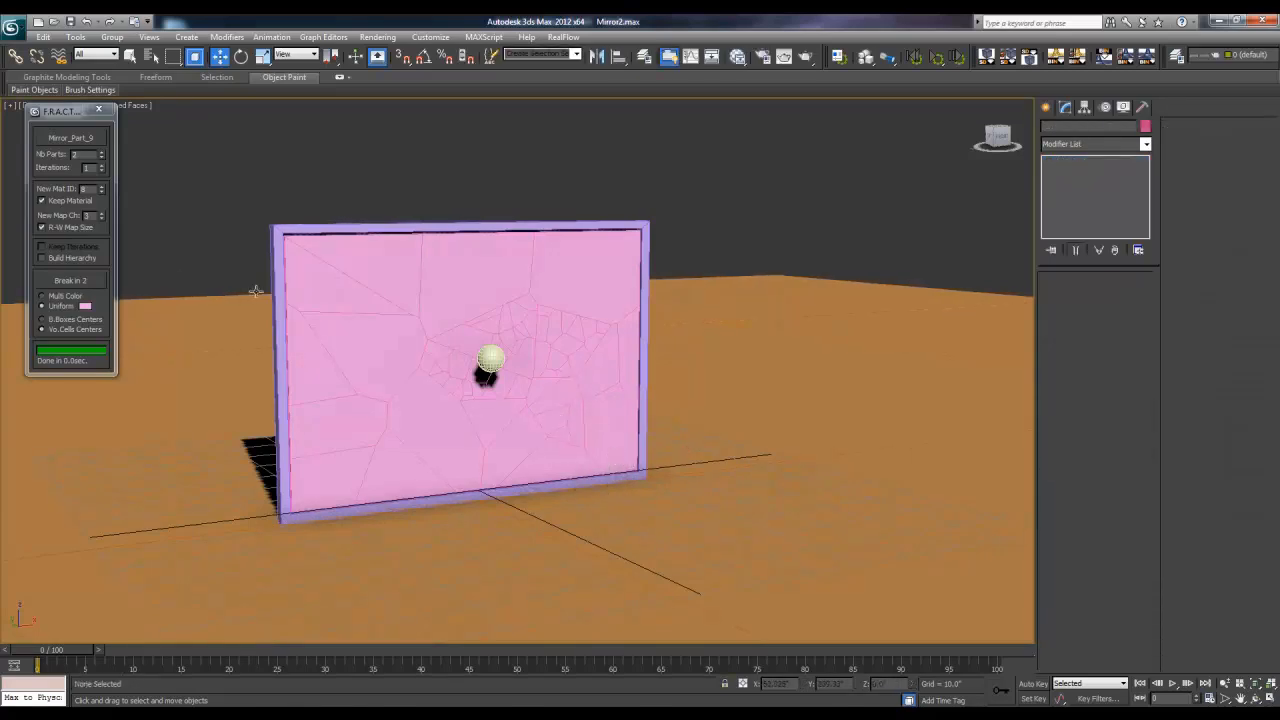
- Pick the large lower middle piece as the fracture object, then test one lower-right fragment by pulling it out and undoing the move
{"action": "left_click", "coordinate": [66, 141]}
{"action": "key", "text": "w"}
{"action": "left_click", "coordinate": [559, 404]}
{"action": "left_click_drag", "start_coordinate": [534, 386], "coordinate": [626, 405]}
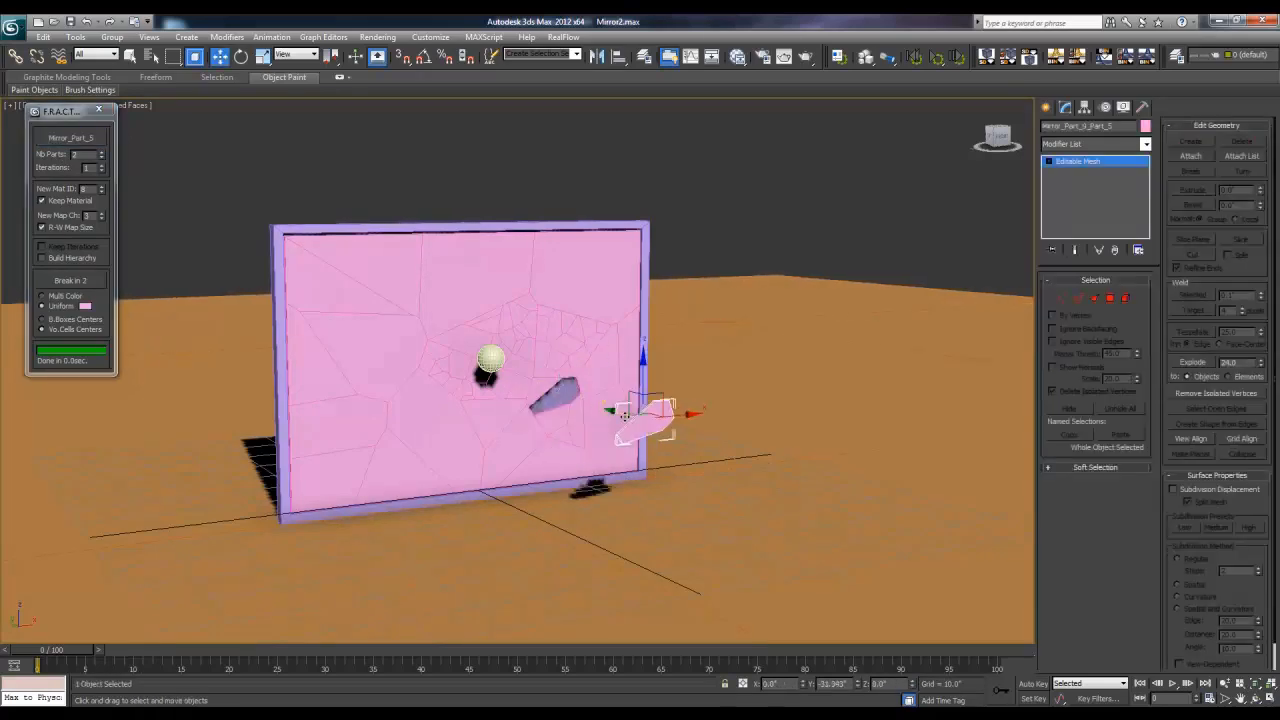
{"action": "key", "text": "ctrl+z"}
- Check the other lower-right fragments by pulling each one out of the mirror and restoring its position
{"action": "left_click", "coordinate": [580, 416]}
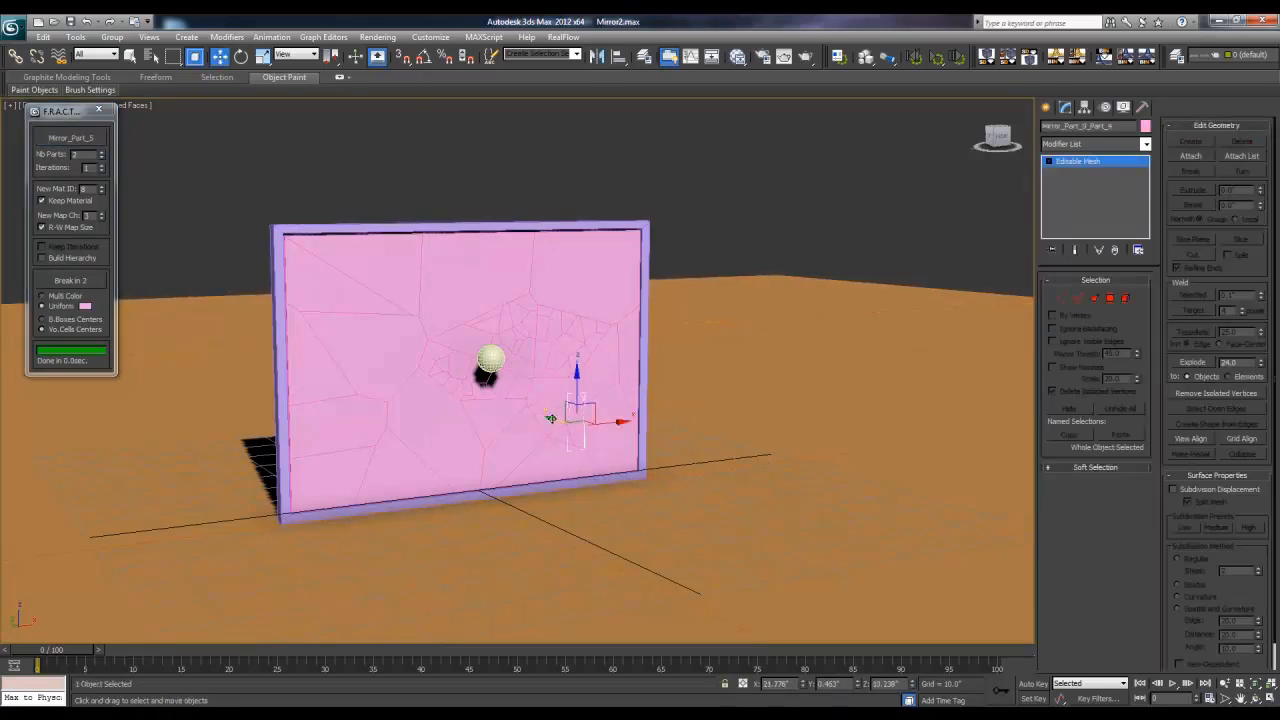
{"action": "left_click_drag", "start_coordinate": [551, 418], "coordinate": [650, 446]}
{"action": "key", "text": "ctrl+z"}
{"action": "left_click", "coordinate": [550, 433]}
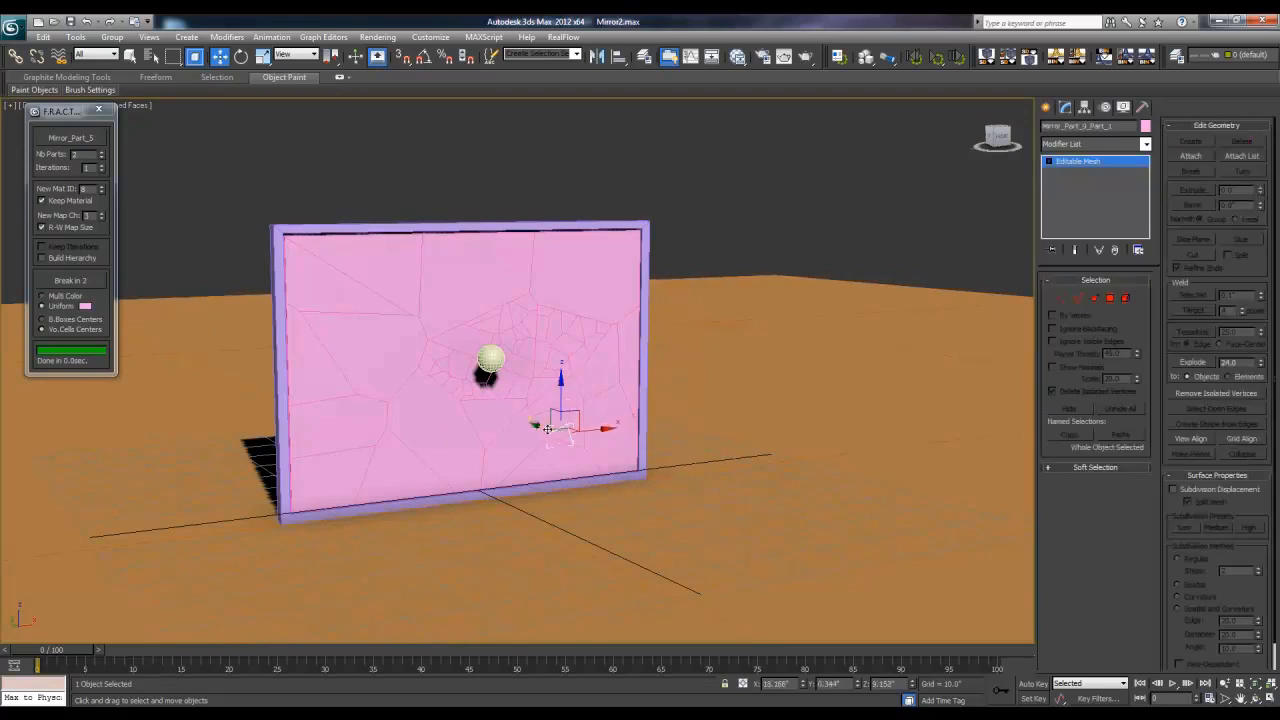
{"action": "left_click_drag", "start_coordinate": [536, 424], "coordinate": [625, 450]}
{"action": "key", "text": "ctrl+z"}
{"action": "left_click", "coordinate": [535, 412]}
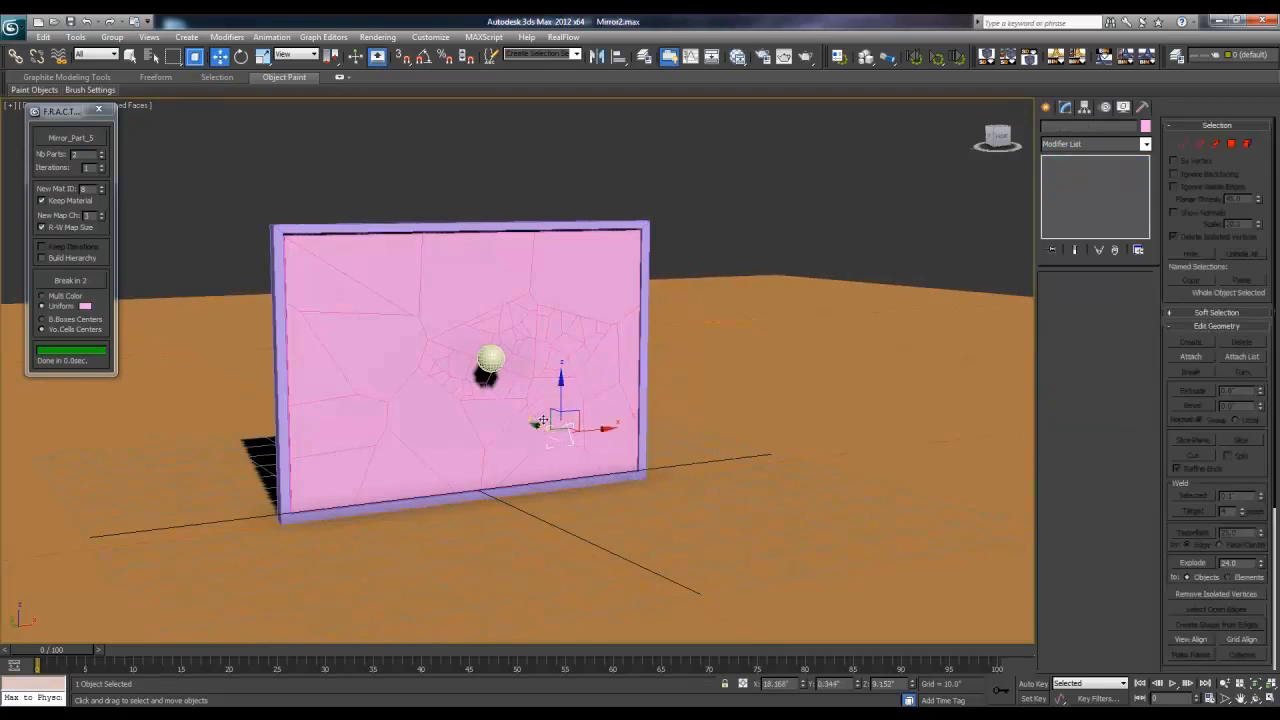
{"action": "left_click_drag", "start_coordinate": [532, 415], "coordinate": [605, 440]}
{"action": "right_click", "coordinate": [605, 440]}
{"action": "left_click", "coordinate": [547, 385]}
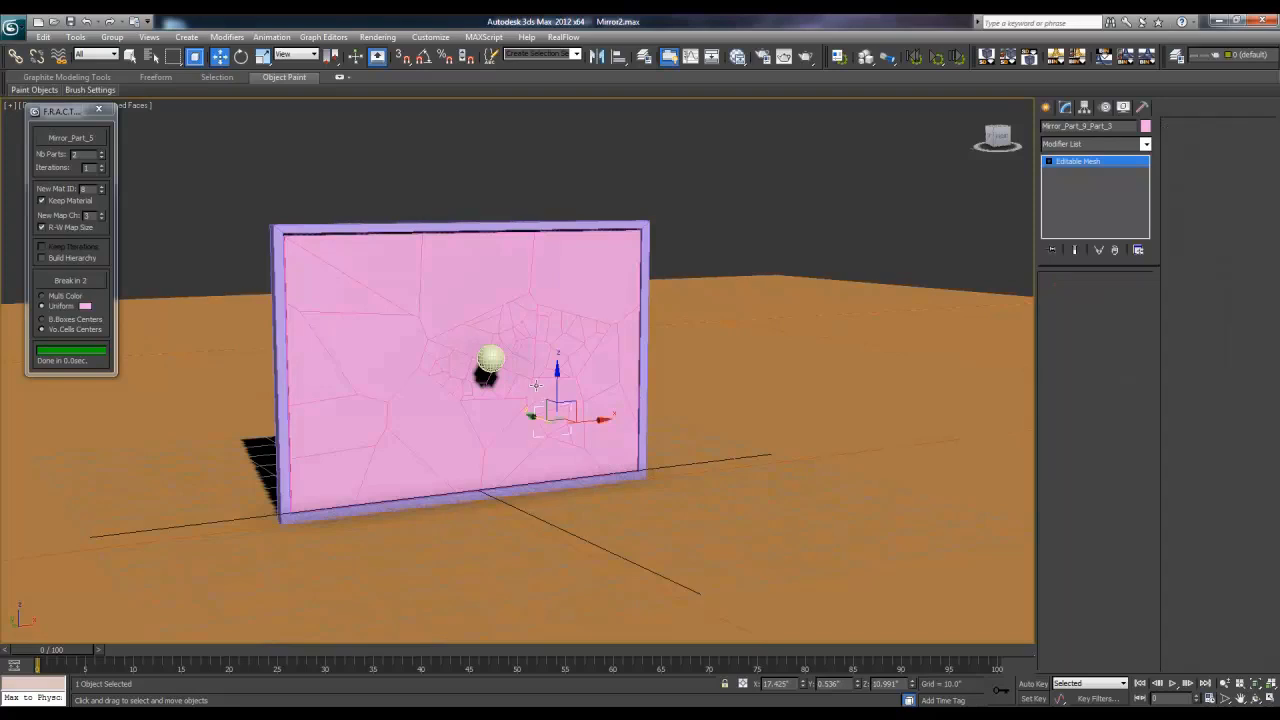
{"action": "left_click_drag", "start_coordinate": [525, 380], "coordinate": [590, 406]}
{"action": "right_click", "coordinate": [590, 406]}
- Break the large lower middle mirror piece into 2 parts
{"action": "left_click", "coordinate": [450, 425]}
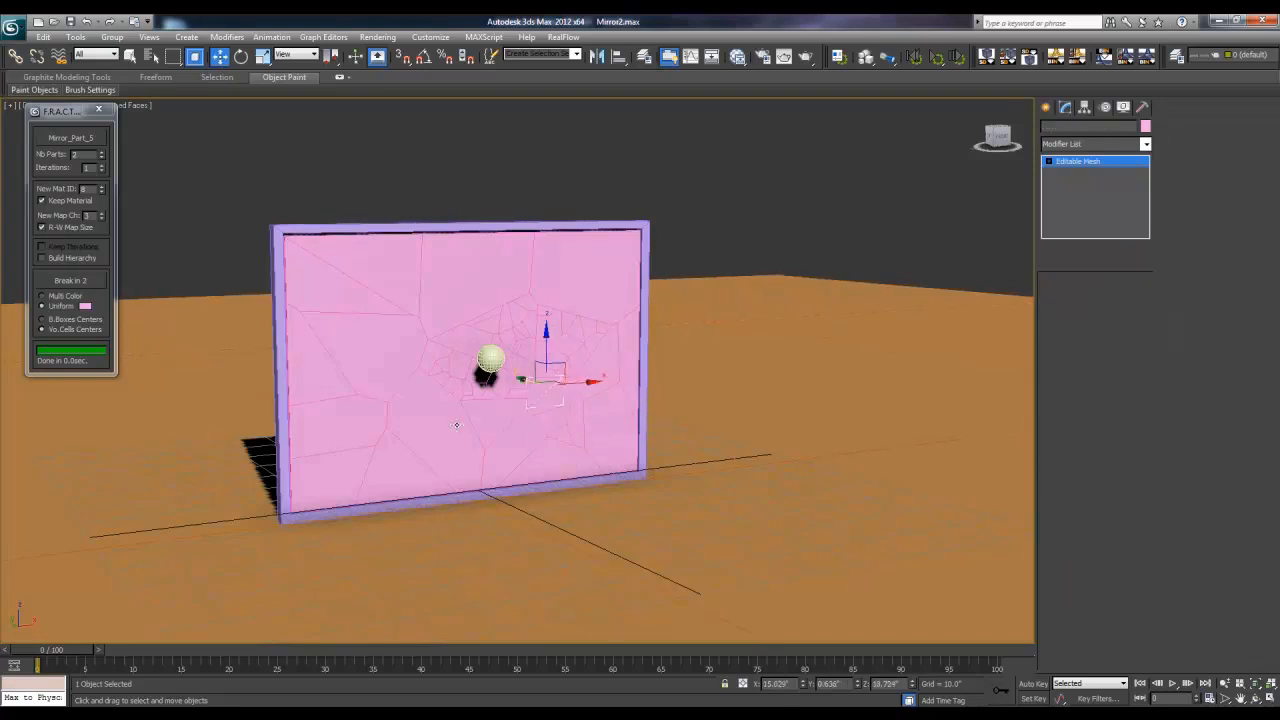
{"action": "left_click", "coordinate": [84, 284]}
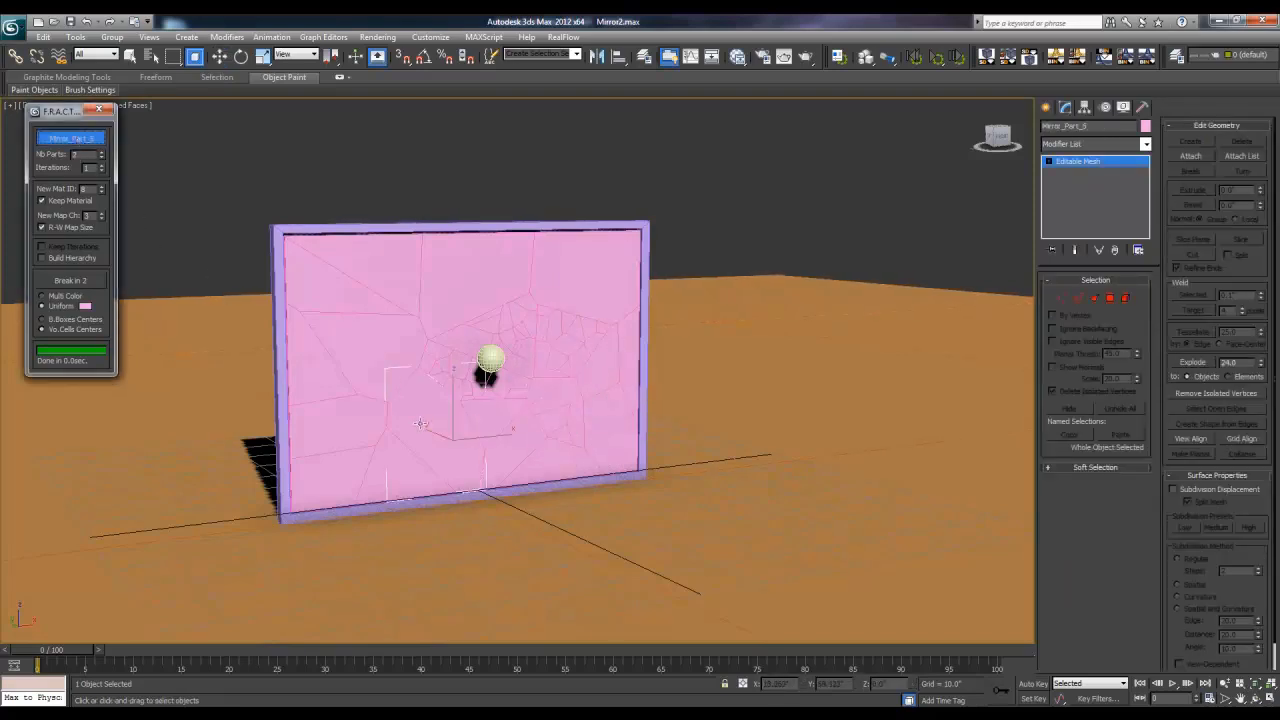
{"action": "left_click", "coordinate": [85, 284]}
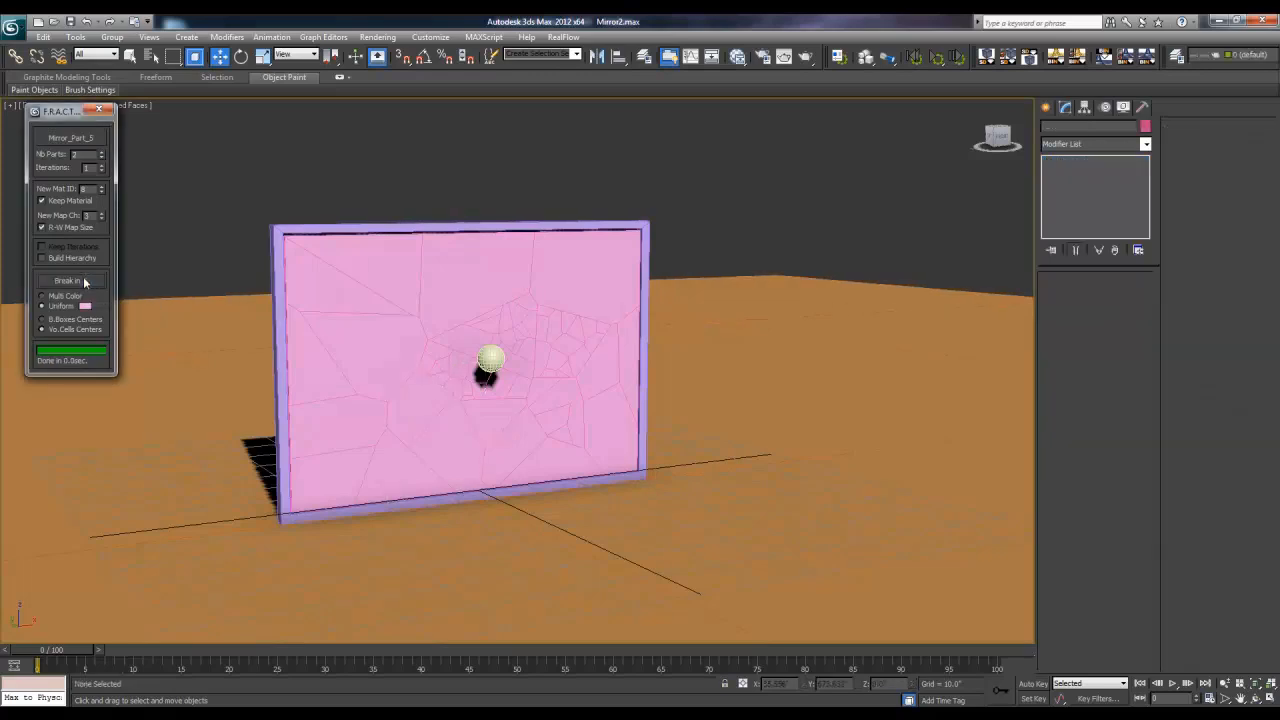
- Pick the upper-left half of the split lower middle piece and break it into 5 parts
{"action": "left_click", "coordinate": [393, 409]}
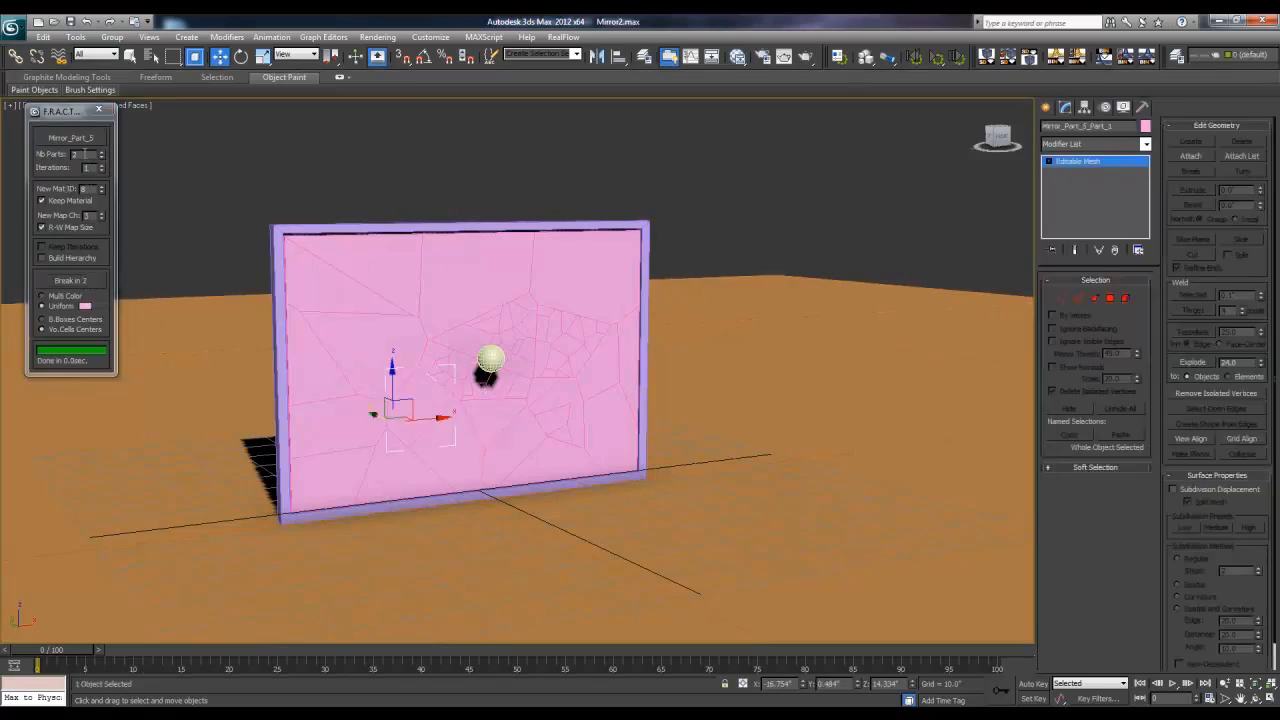
{"action": "left_click_drag", "start_coordinate": [86, 154], "coordinate": [64, 155]}
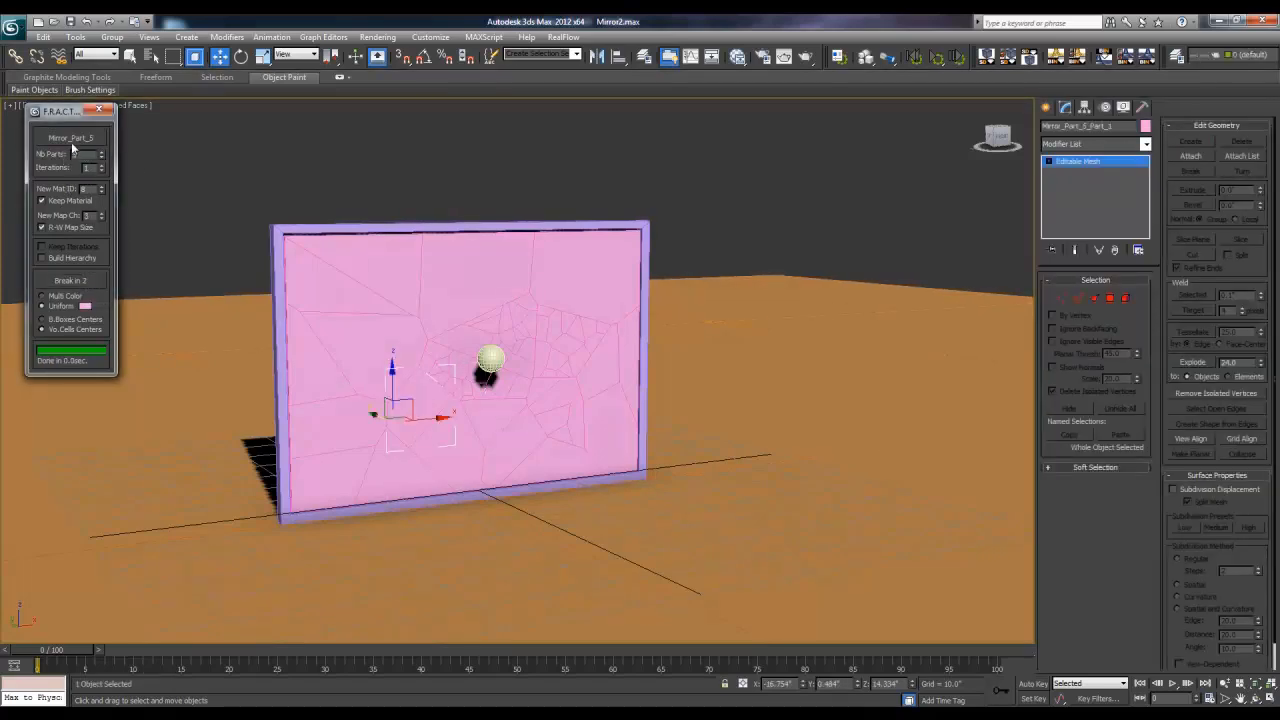
{"action": "type", "text": "5"}
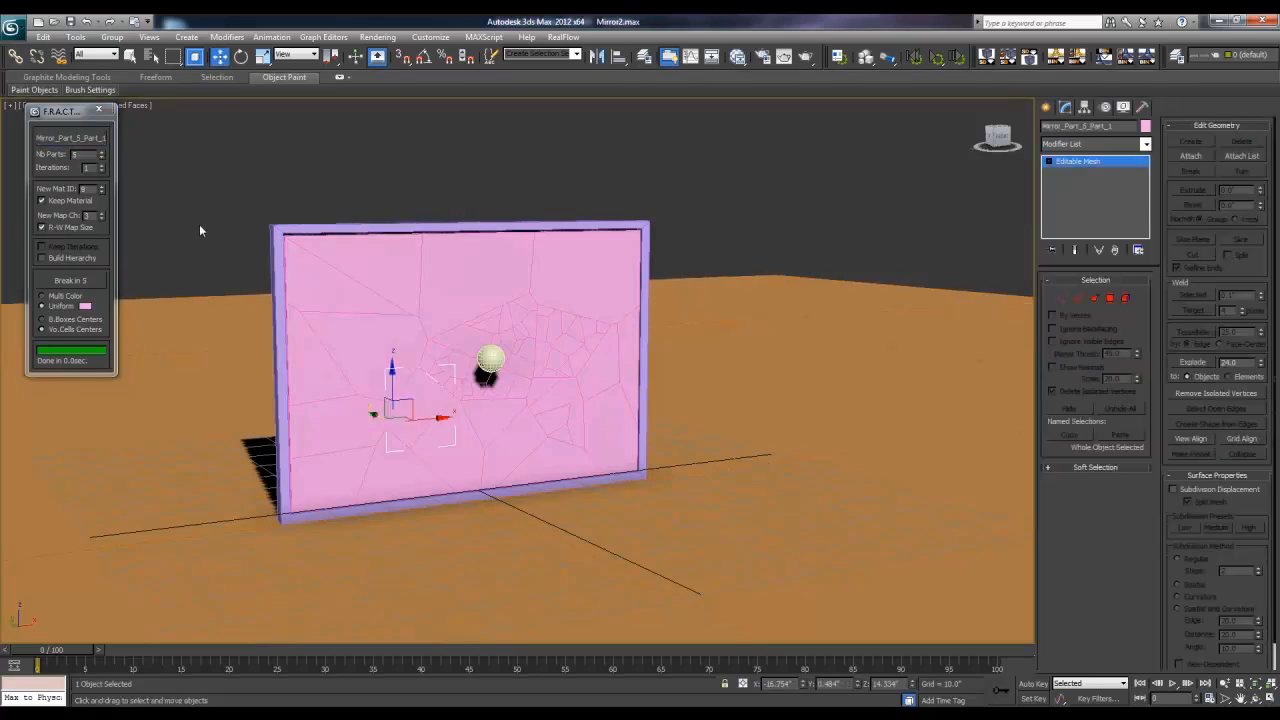
{"action": "left_click", "coordinate": [68, 282]}
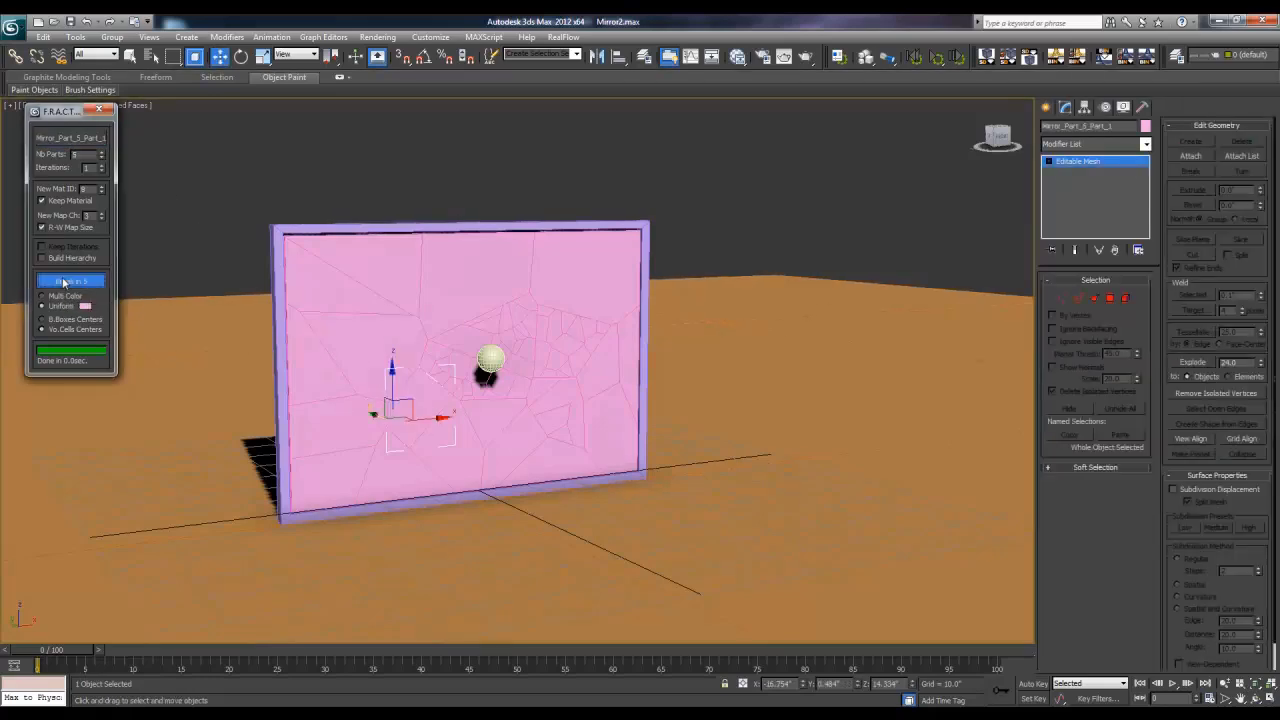
- Pick the mirror piece directly below the sphere as the fracture object and break it into 5 parts
{"action": "left_click", "coordinate": [485, 423]}
{"action": "left_click", "coordinate": [70, 138]}
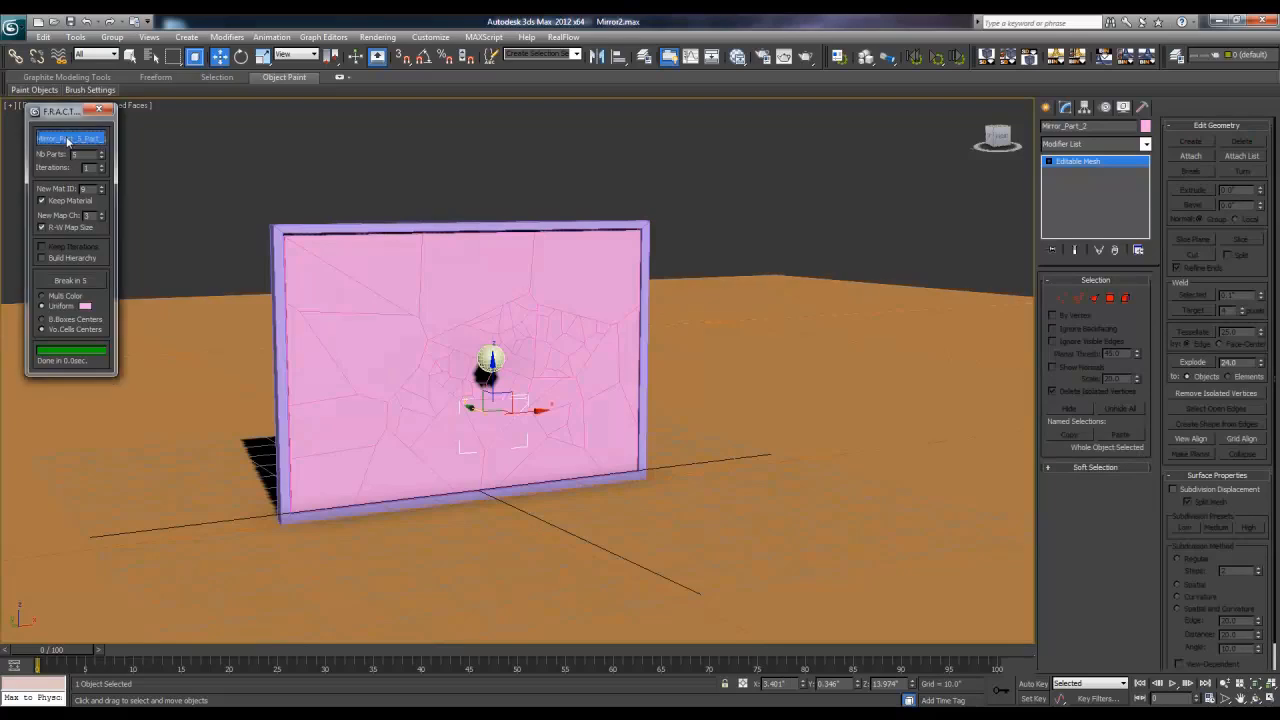
{"action": "left_click", "coordinate": [489, 428]}
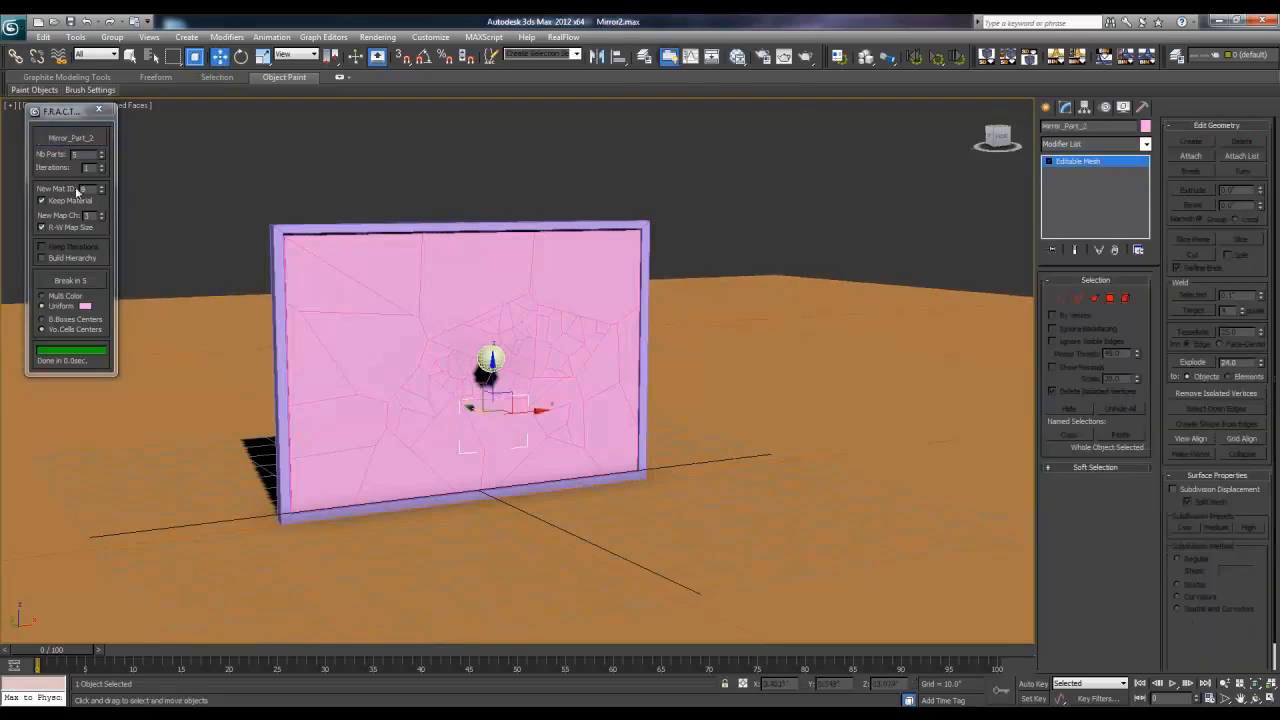
{"action": "left_click", "coordinate": [93, 283]}
- Examine the fine fragments around the sphere up close, pulling two of them out and cancelling each move
{"action": "middle_click_drag", "start_coordinate": [522, 398], "coordinate": [523, 387]}
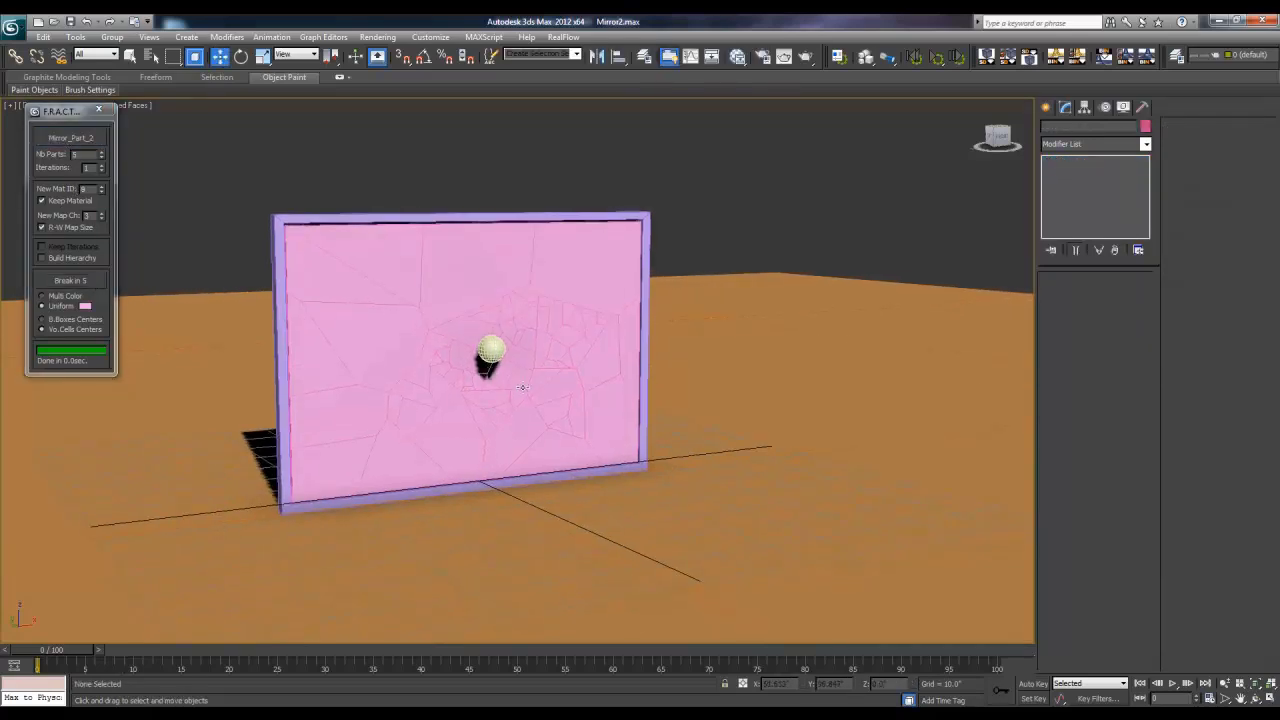
{"action": "scroll", "coordinate": [522, 387], "scroll_direction": "up", "scroll_amount": 8}
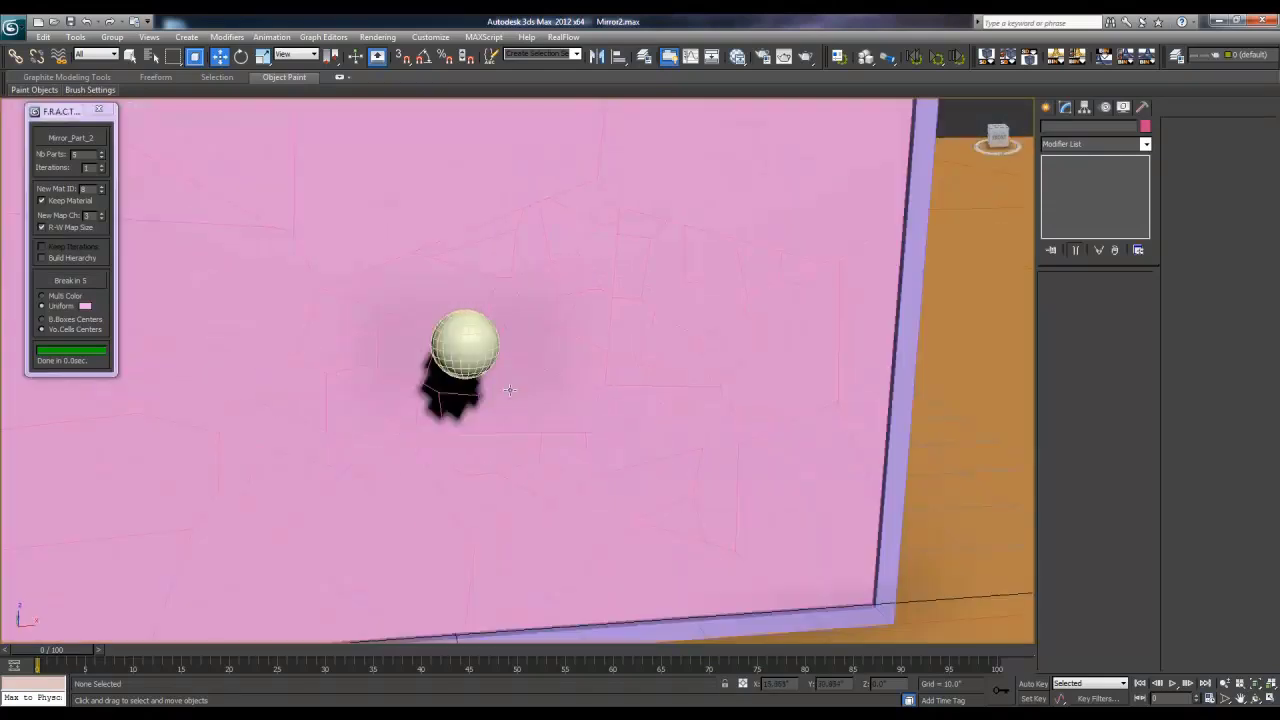
{"action": "left_click", "coordinate": [520, 316]}
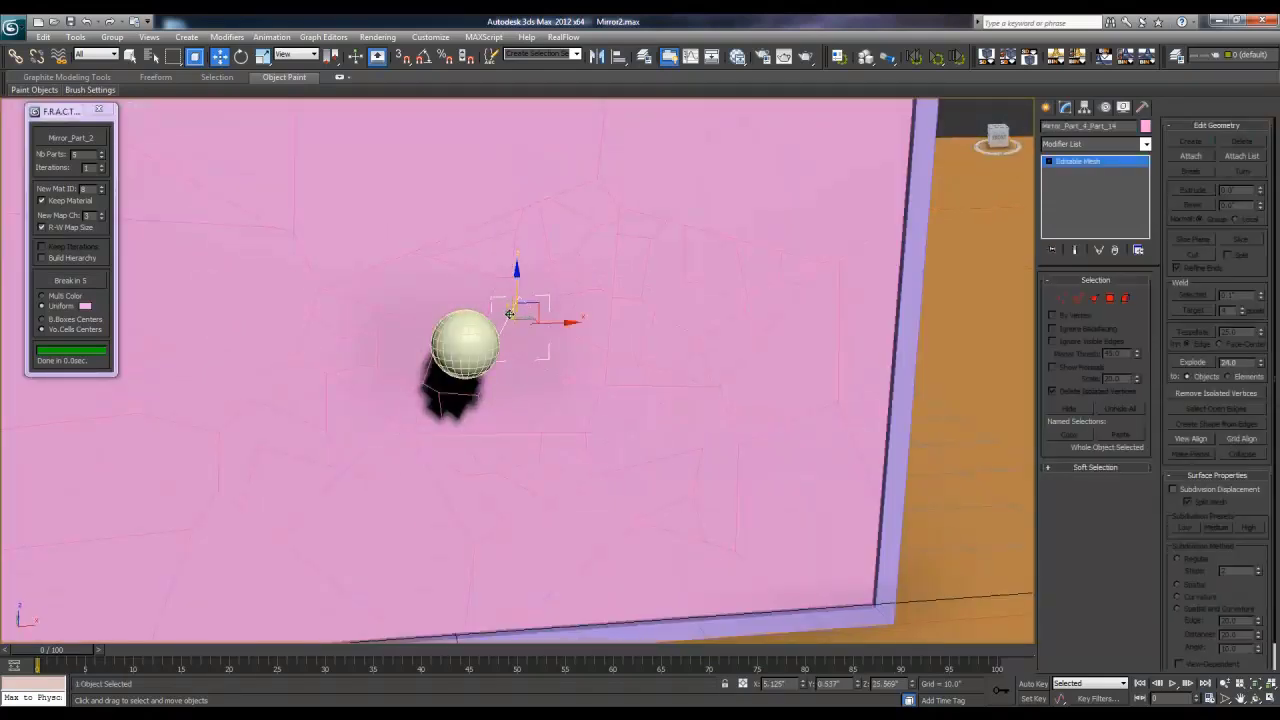
{"action": "left_click_drag", "start_coordinate": [508, 315], "coordinate": [569, 377]}
{"action": "right_click", "coordinate": [569, 377]}
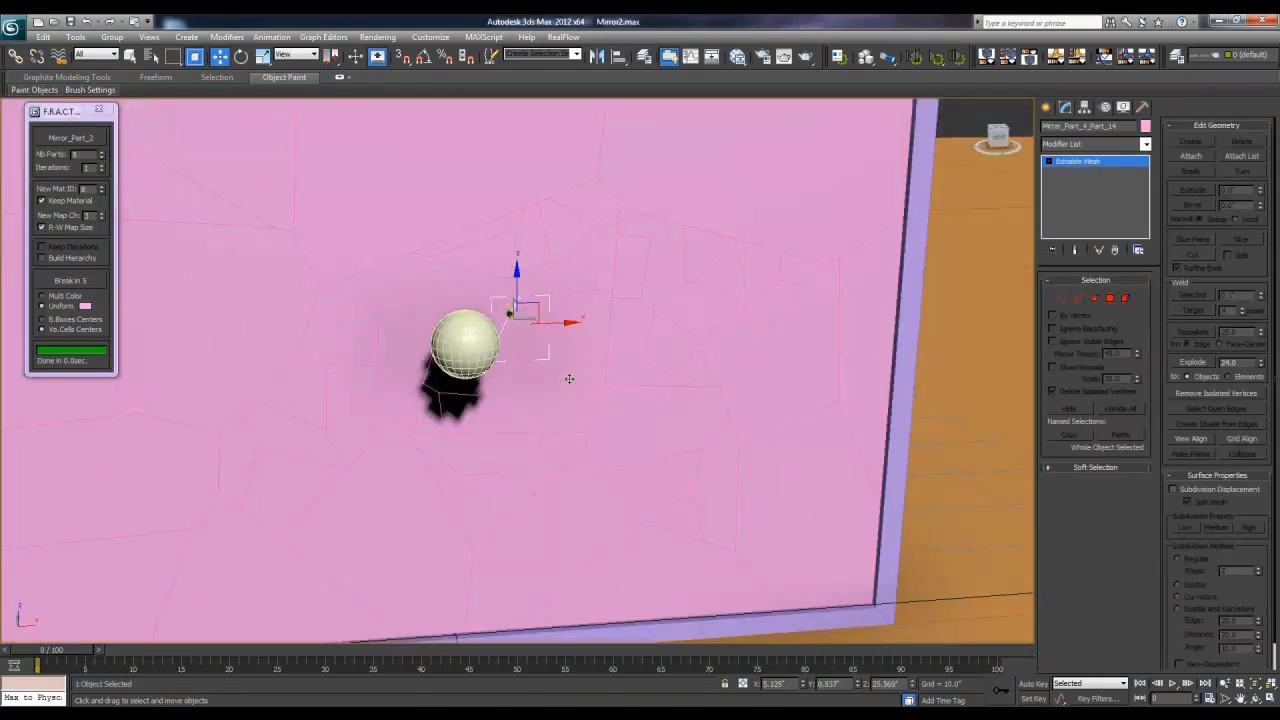
{"action": "left_click", "coordinate": [568, 314]}
{"action": "left_click_drag", "start_coordinate": [566, 301], "coordinate": [621, 351]}
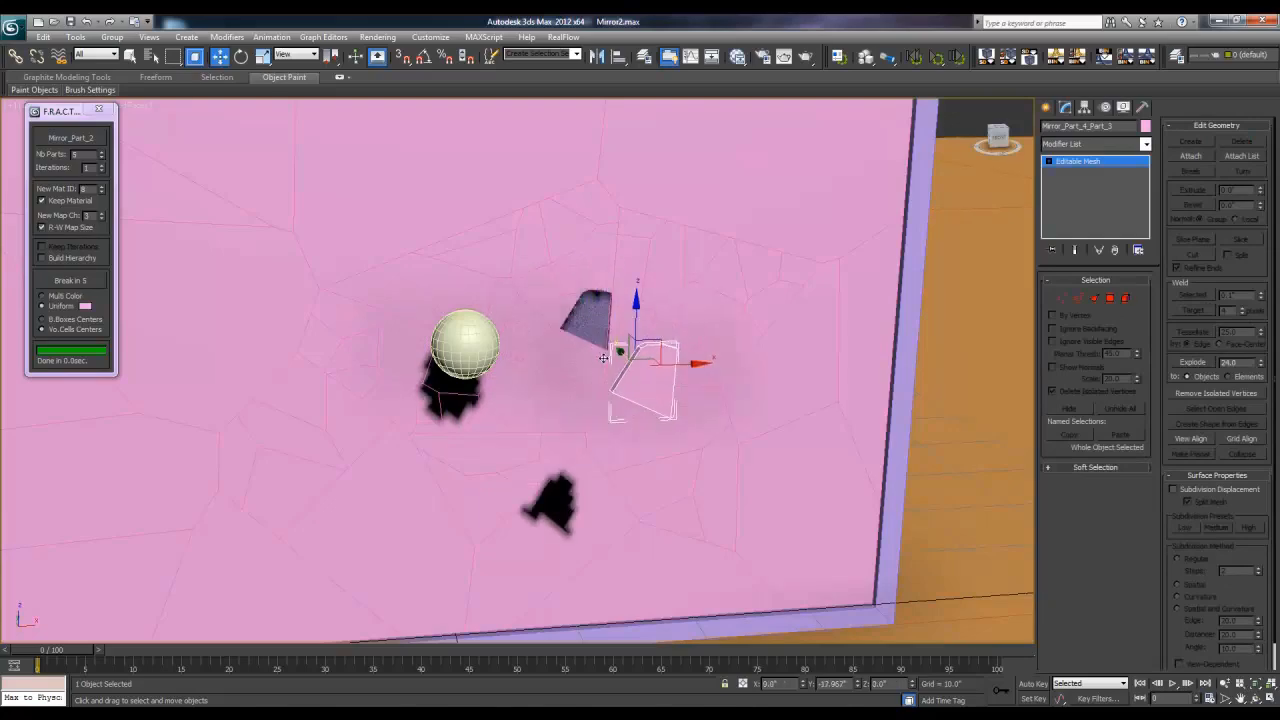
{"action": "right_click", "coordinate": [621, 351]}
{"action": "mouse_move", "coordinate": [391, 406]}
{"action": "middle_mouse_down", "text": "alt"}
{"action": "mouse_move", "coordinate": [451, 394]}
{"action": "mouse_move", "coordinate": [345, 388]}
{"action": "mouse_move", "coordinate": [375, 385]}
{"action": "mouse_move", "coordinate": [368, 401]}
{"action": "middle_mouse_up", "text": "alt"}
{"action": "scroll", "coordinate": [450, 380], "scroll_direction": "down", "scroll_amount": 5}
{"action": "middle_click_drag", "start_coordinate": [463, 389], "coordinate": [517, 371], "text": "alt"}
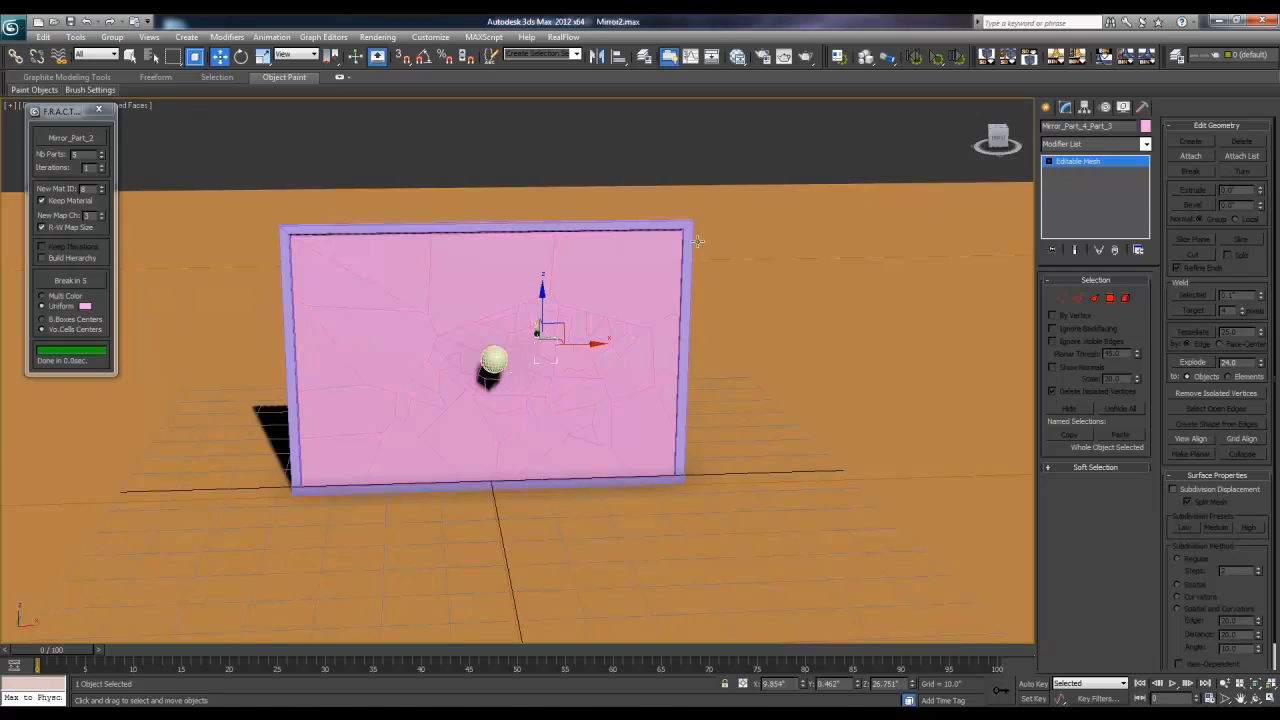
- Move the sphere far out in front of the mirror along Y, to about -105.6 inches, keeping its height
{"action": "left_click", "coordinate": [487, 360]}
{"action": "middle_click_drag", "start_coordinate": [487, 360], "coordinate": [544, 399], "text": "alt"}
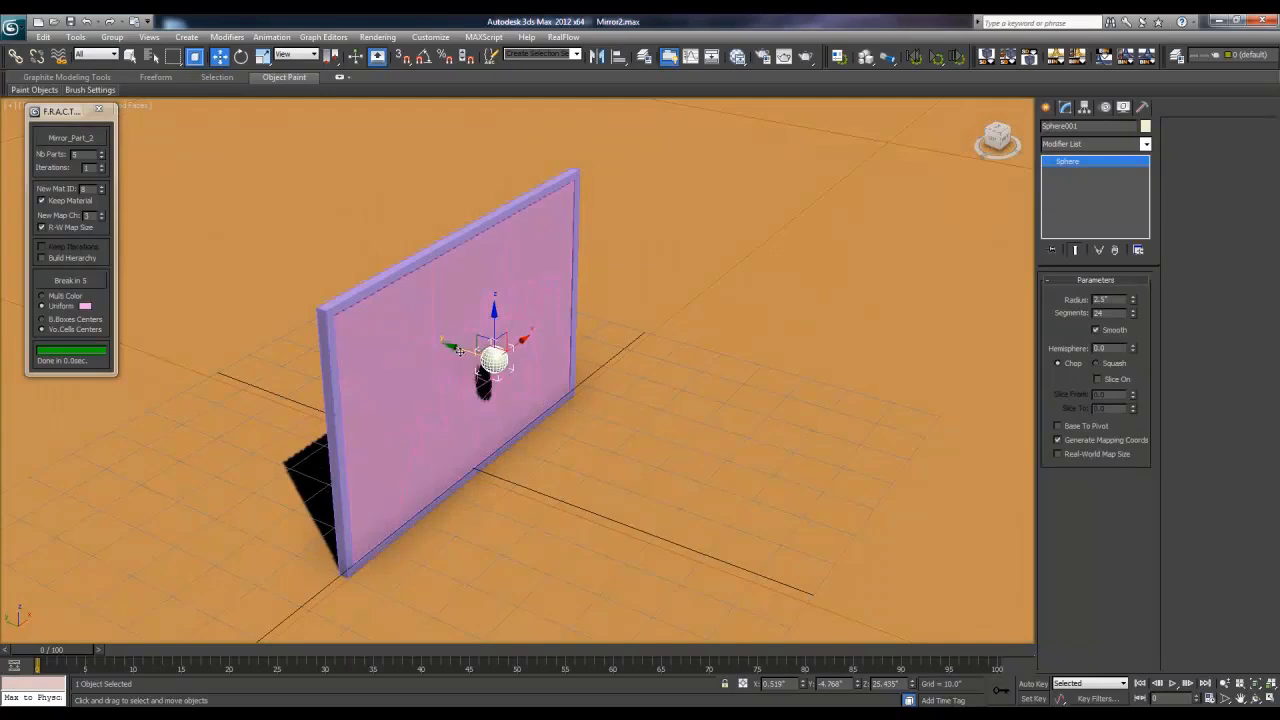
{"action": "left_click_drag", "start_coordinate": [459, 350], "coordinate": [993, 511]}
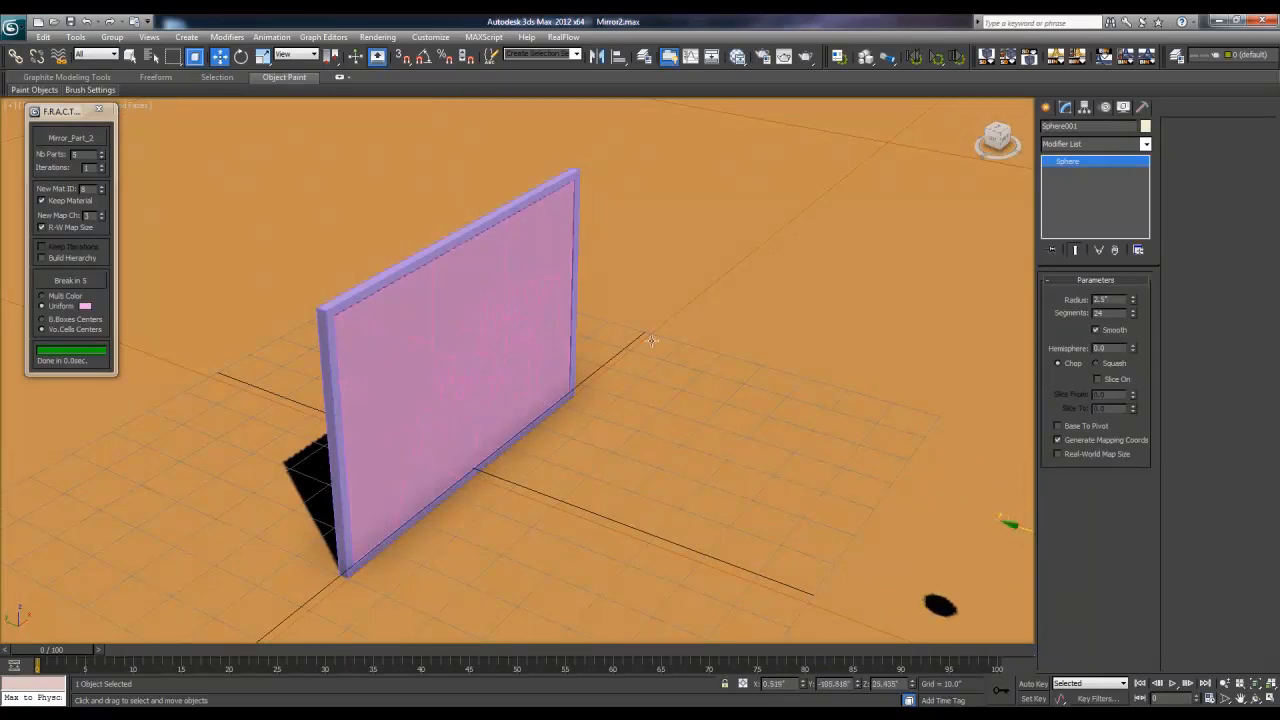
- Close the fracture tool and select the mirror's frame
{"action": "left_click", "coordinate": [102, 112]}
{"action": "left_click", "coordinate": [443, 243]}
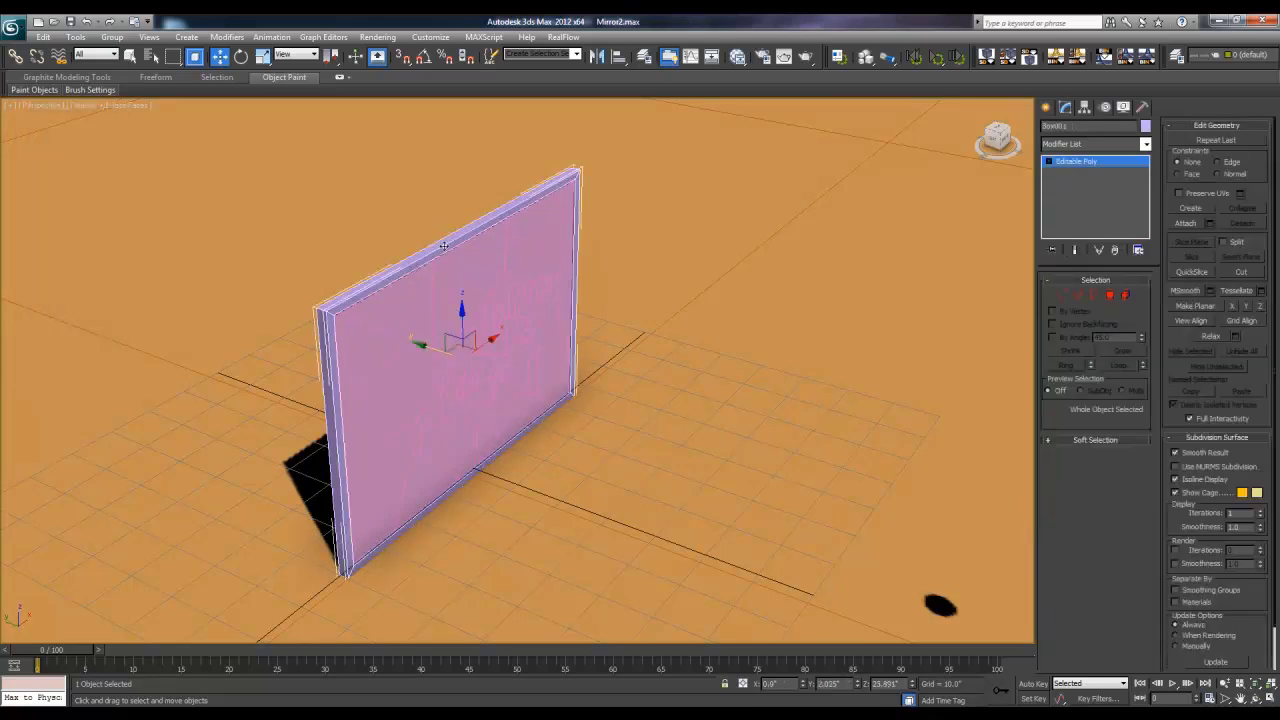